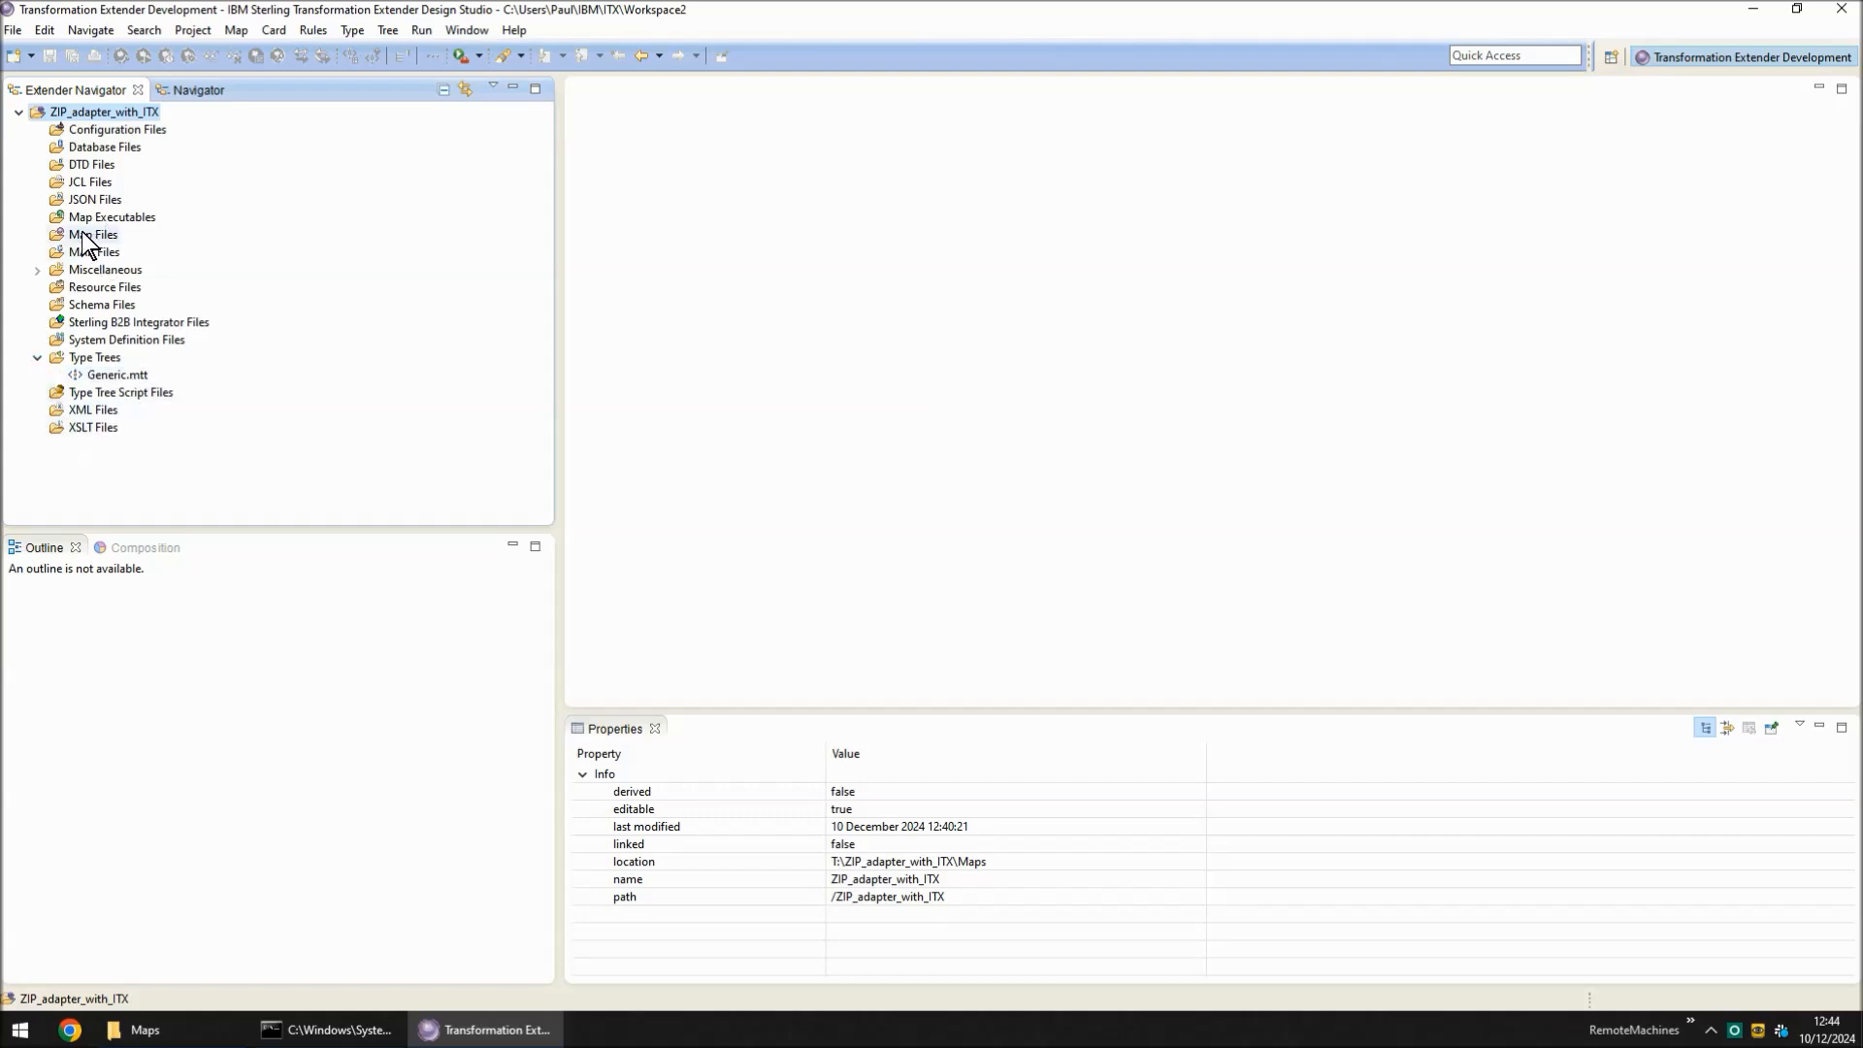
# Create a map source file named Example.mms in the ZIP_adapter_with_ITX project
pyautogui.rightClick(132, 115)
pyautogui.moveTo(183, 127)
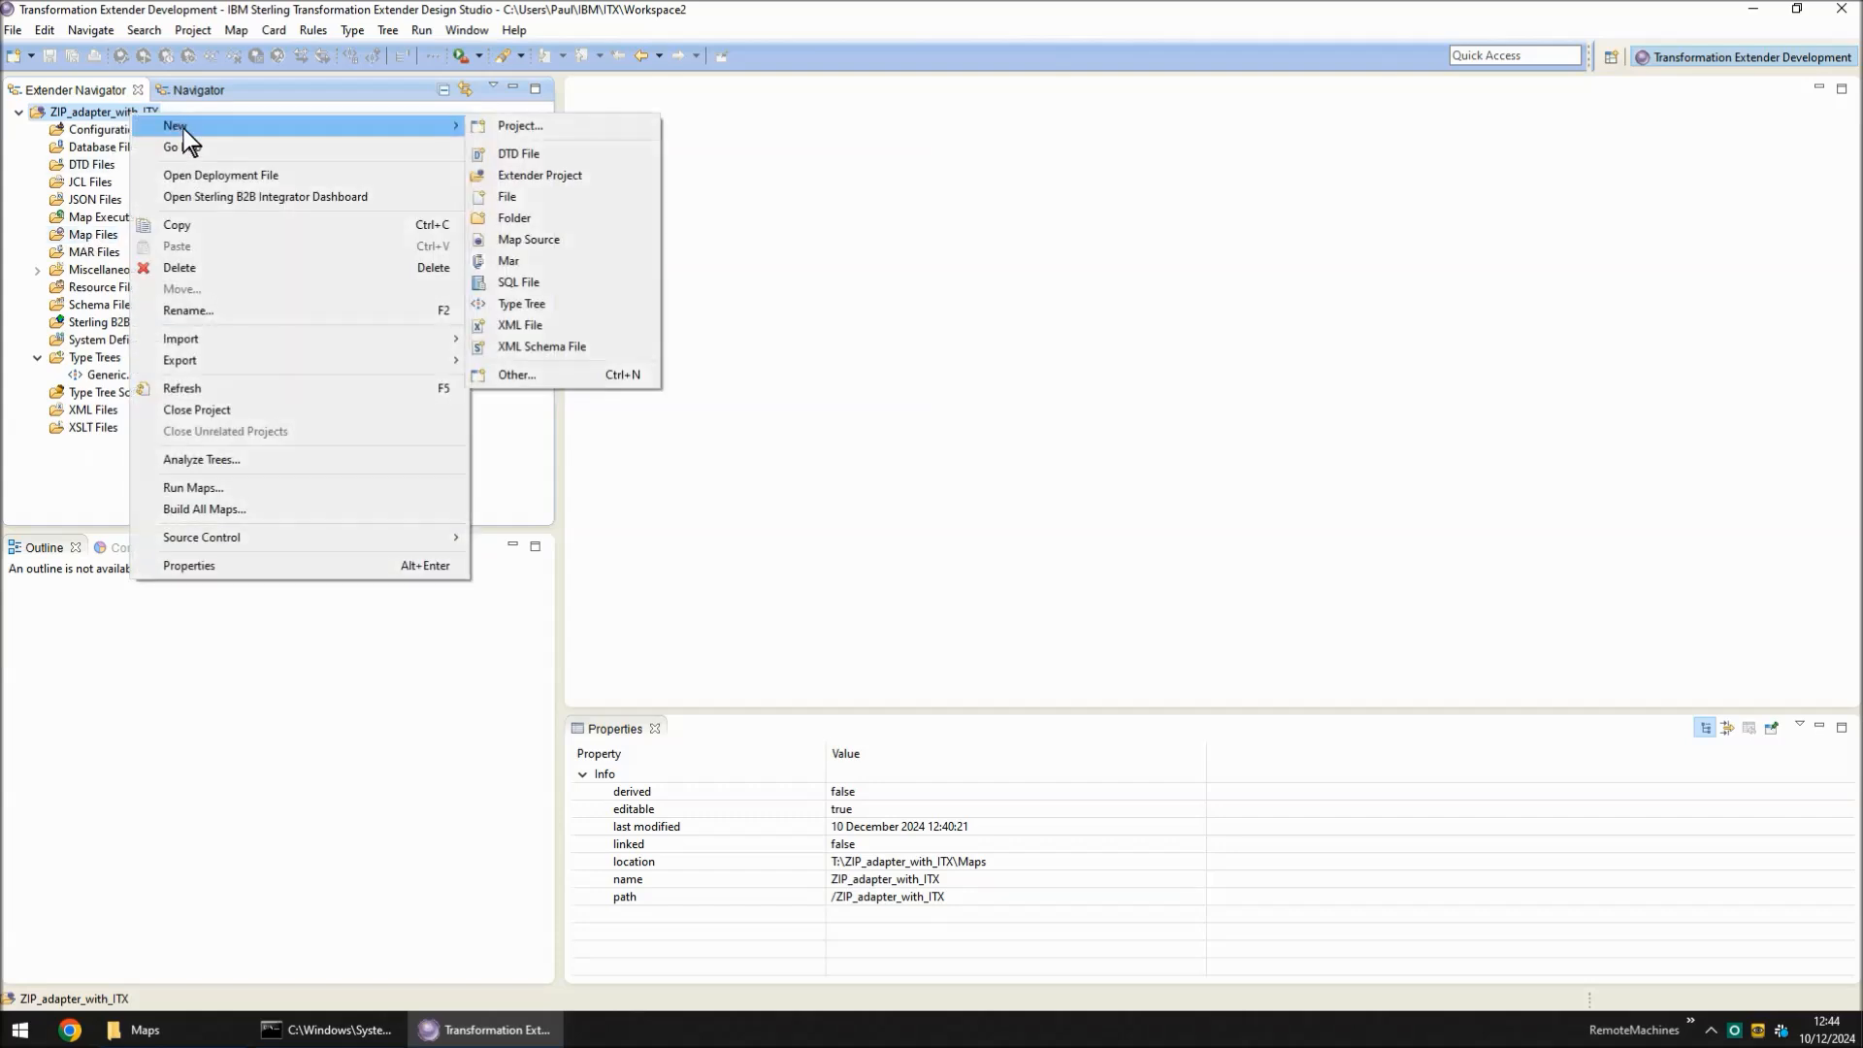
pyautogui.click(557, 241)
pyautogui.write('Example.mms')
pyautogui.press('Return')
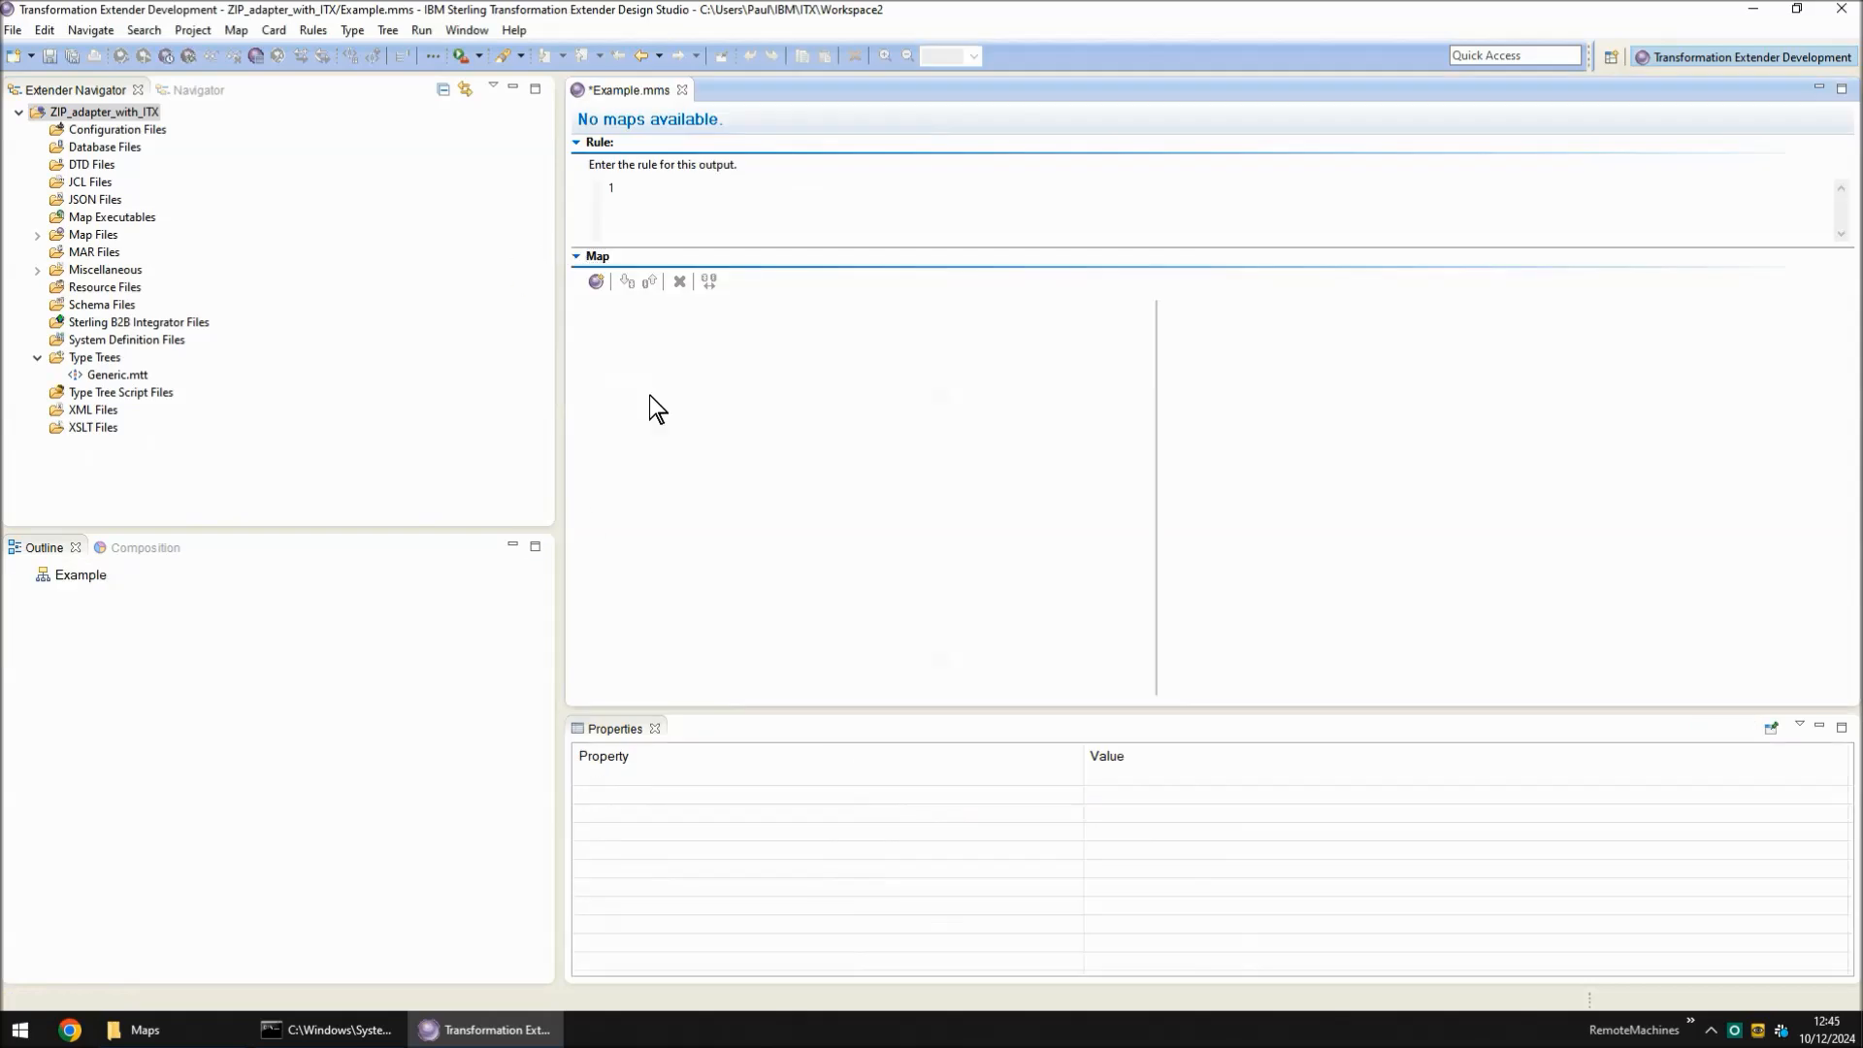
# Add a new map named 1_UnzipInputCard to Example.mms
pyautogui.click(596, 282)
pyautogui.write('1_UnzipInputCard')
pyautogui.press('Return')
# Start a new input card named In1 with type tree Generic.mtt and type TextItem root
pyautogui.click(627, 284)
pyautogui.click(919, 238)
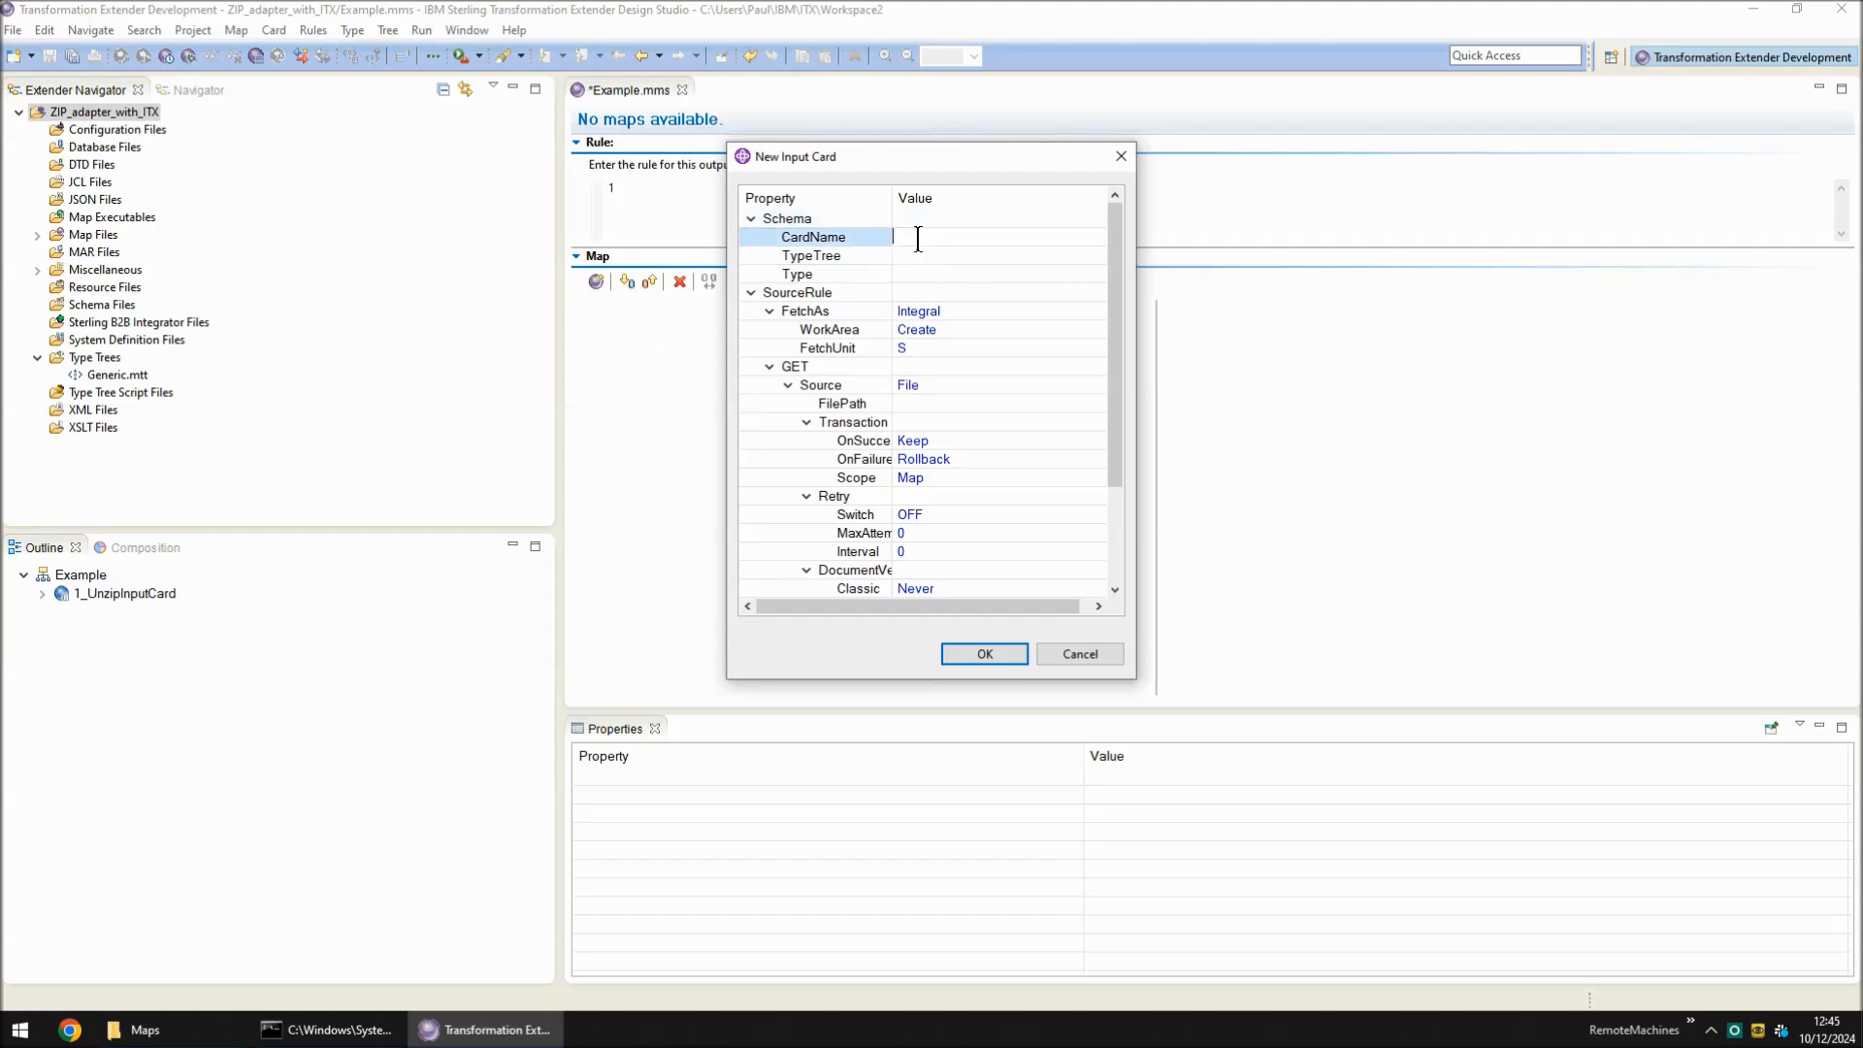
pyautogui.write('In1')
pyautogui.click(906, 255)
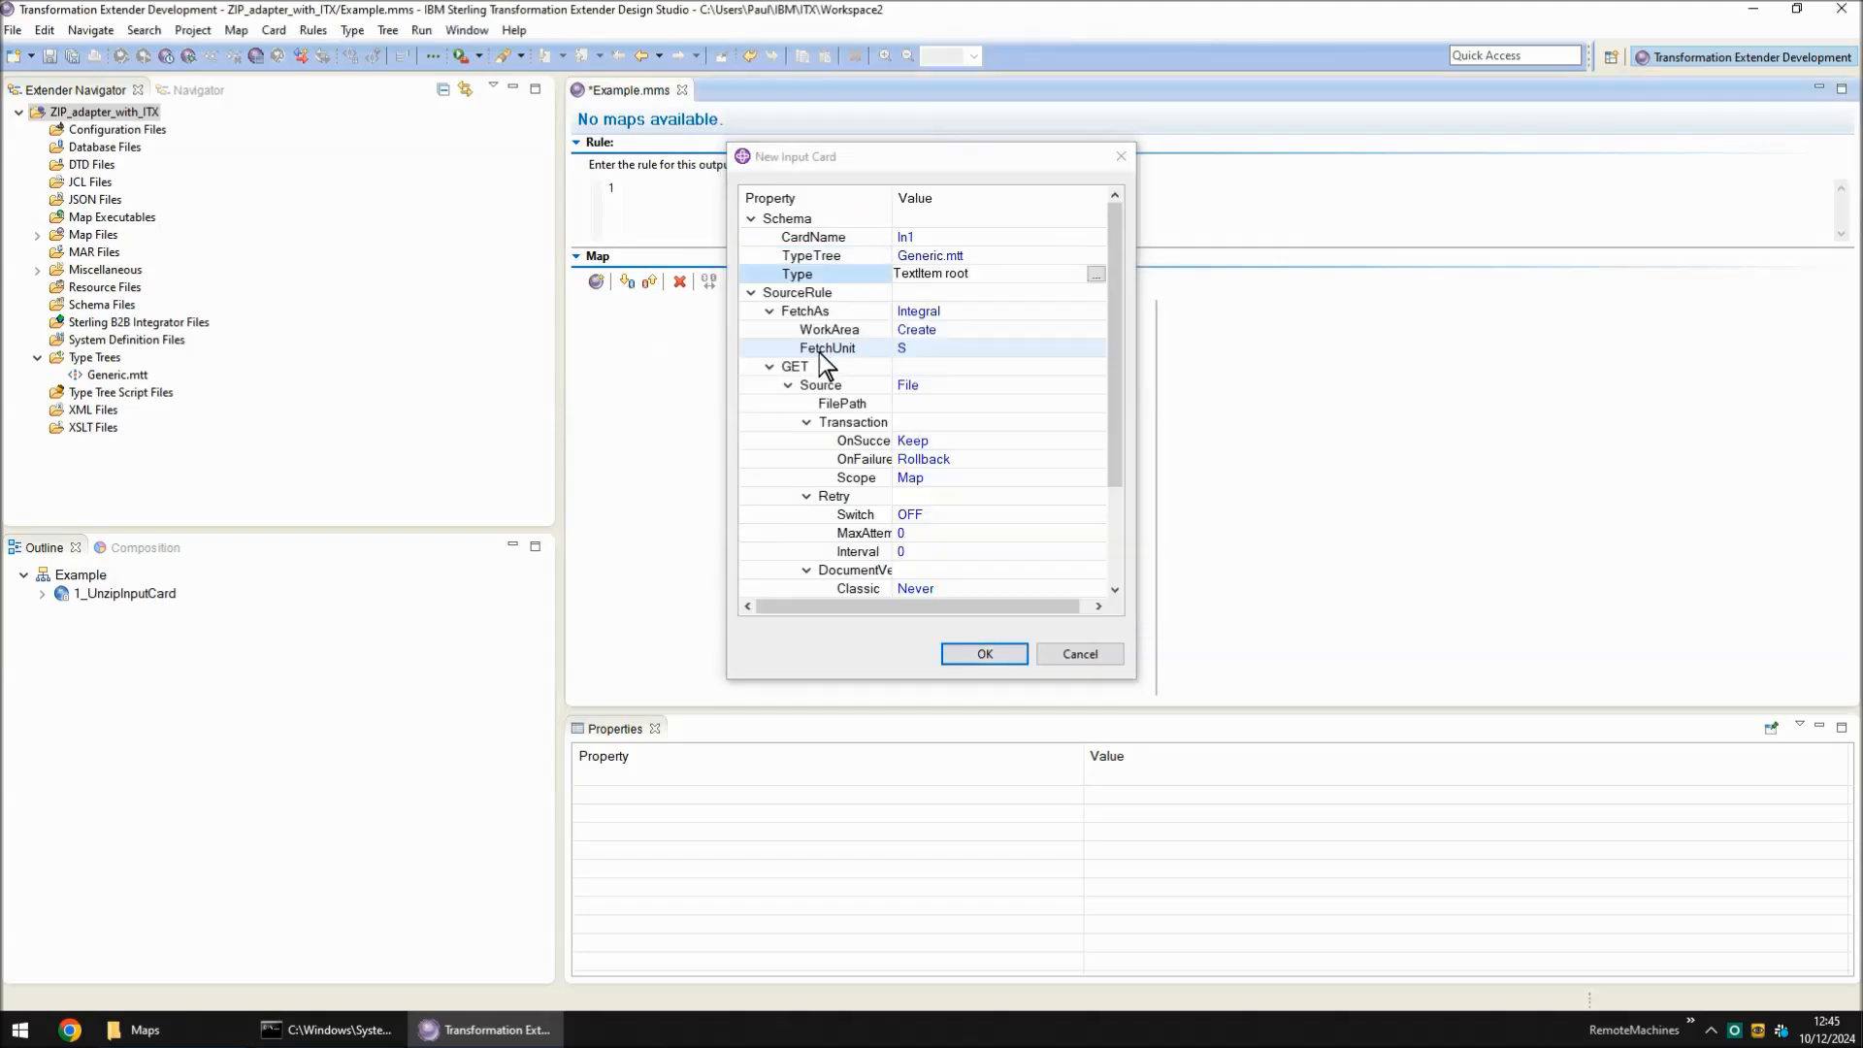
# Set the GET source of the new input card to Archive (Zip)
pyautogui.click(952, 388)
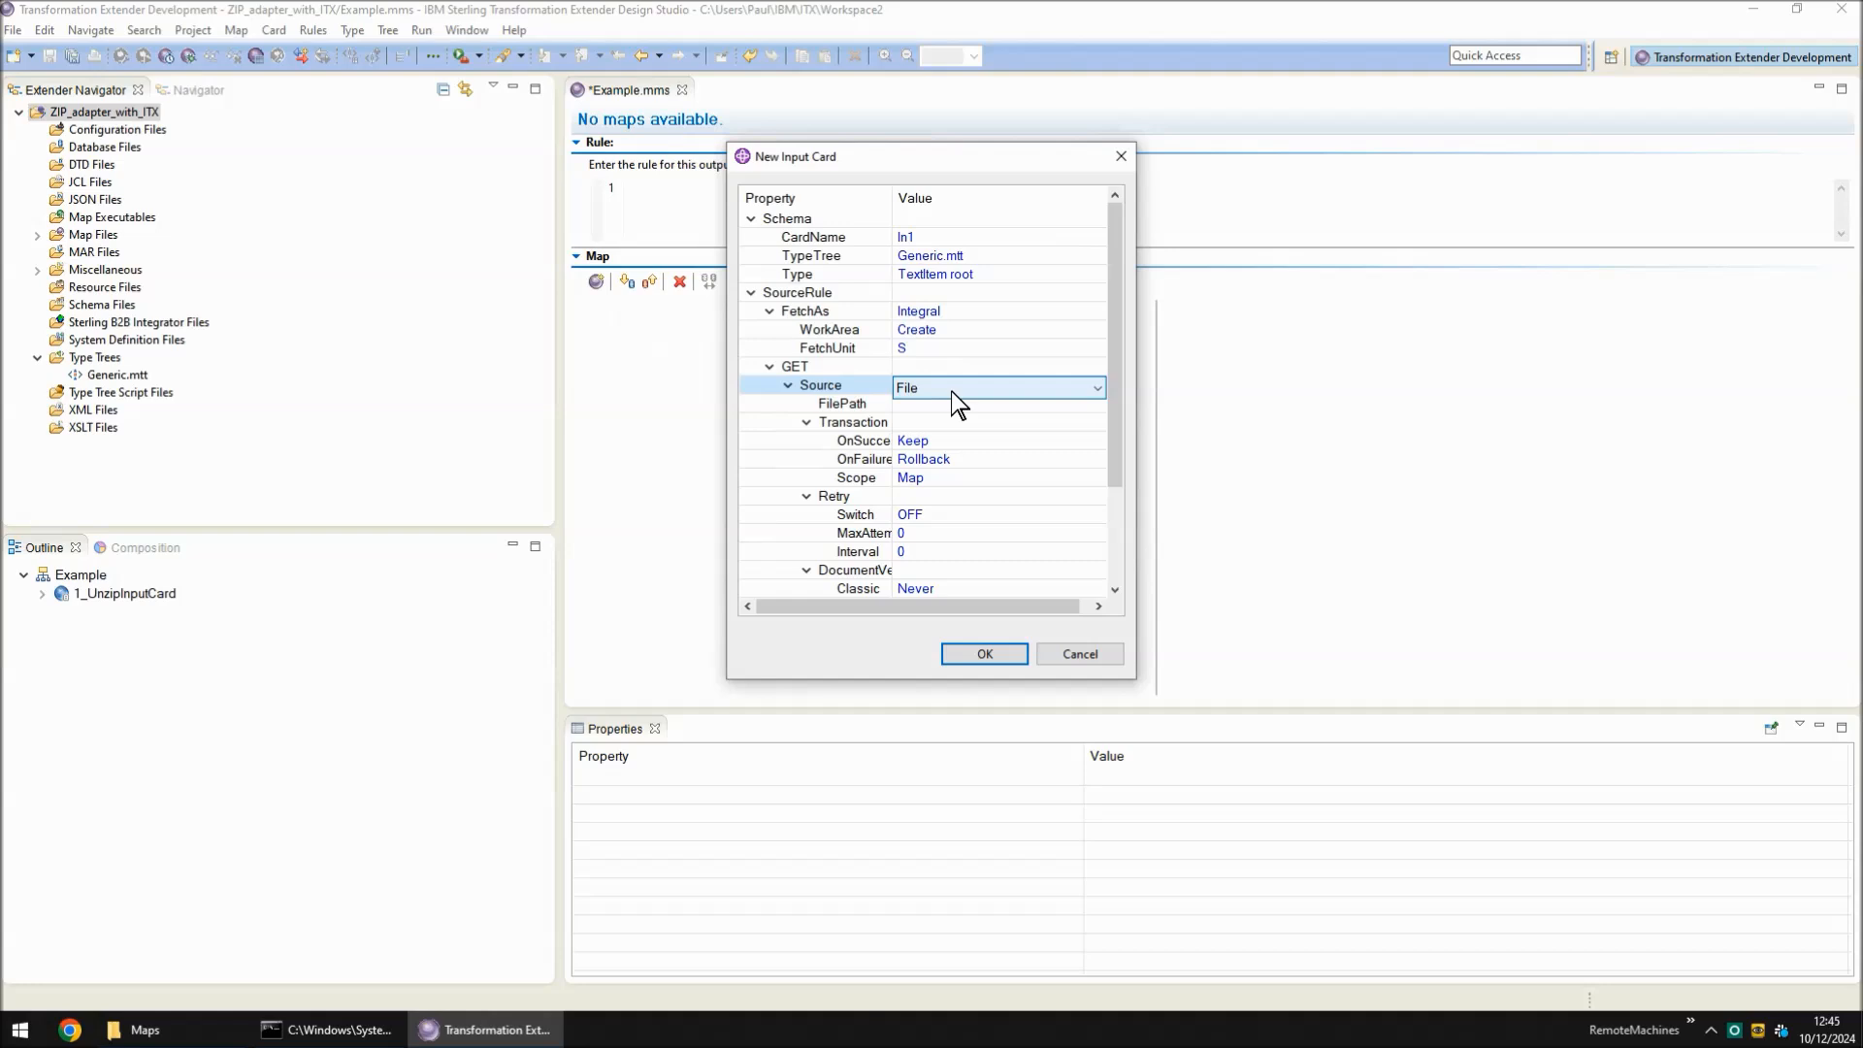
pyautogui.press('a')
pyautogui.press('a')
pyautogui.press('a')
pyautogui.press('a')
pyautogui.press('a')
pyautogui.press('a')
pyautogui.click(1017, 403)
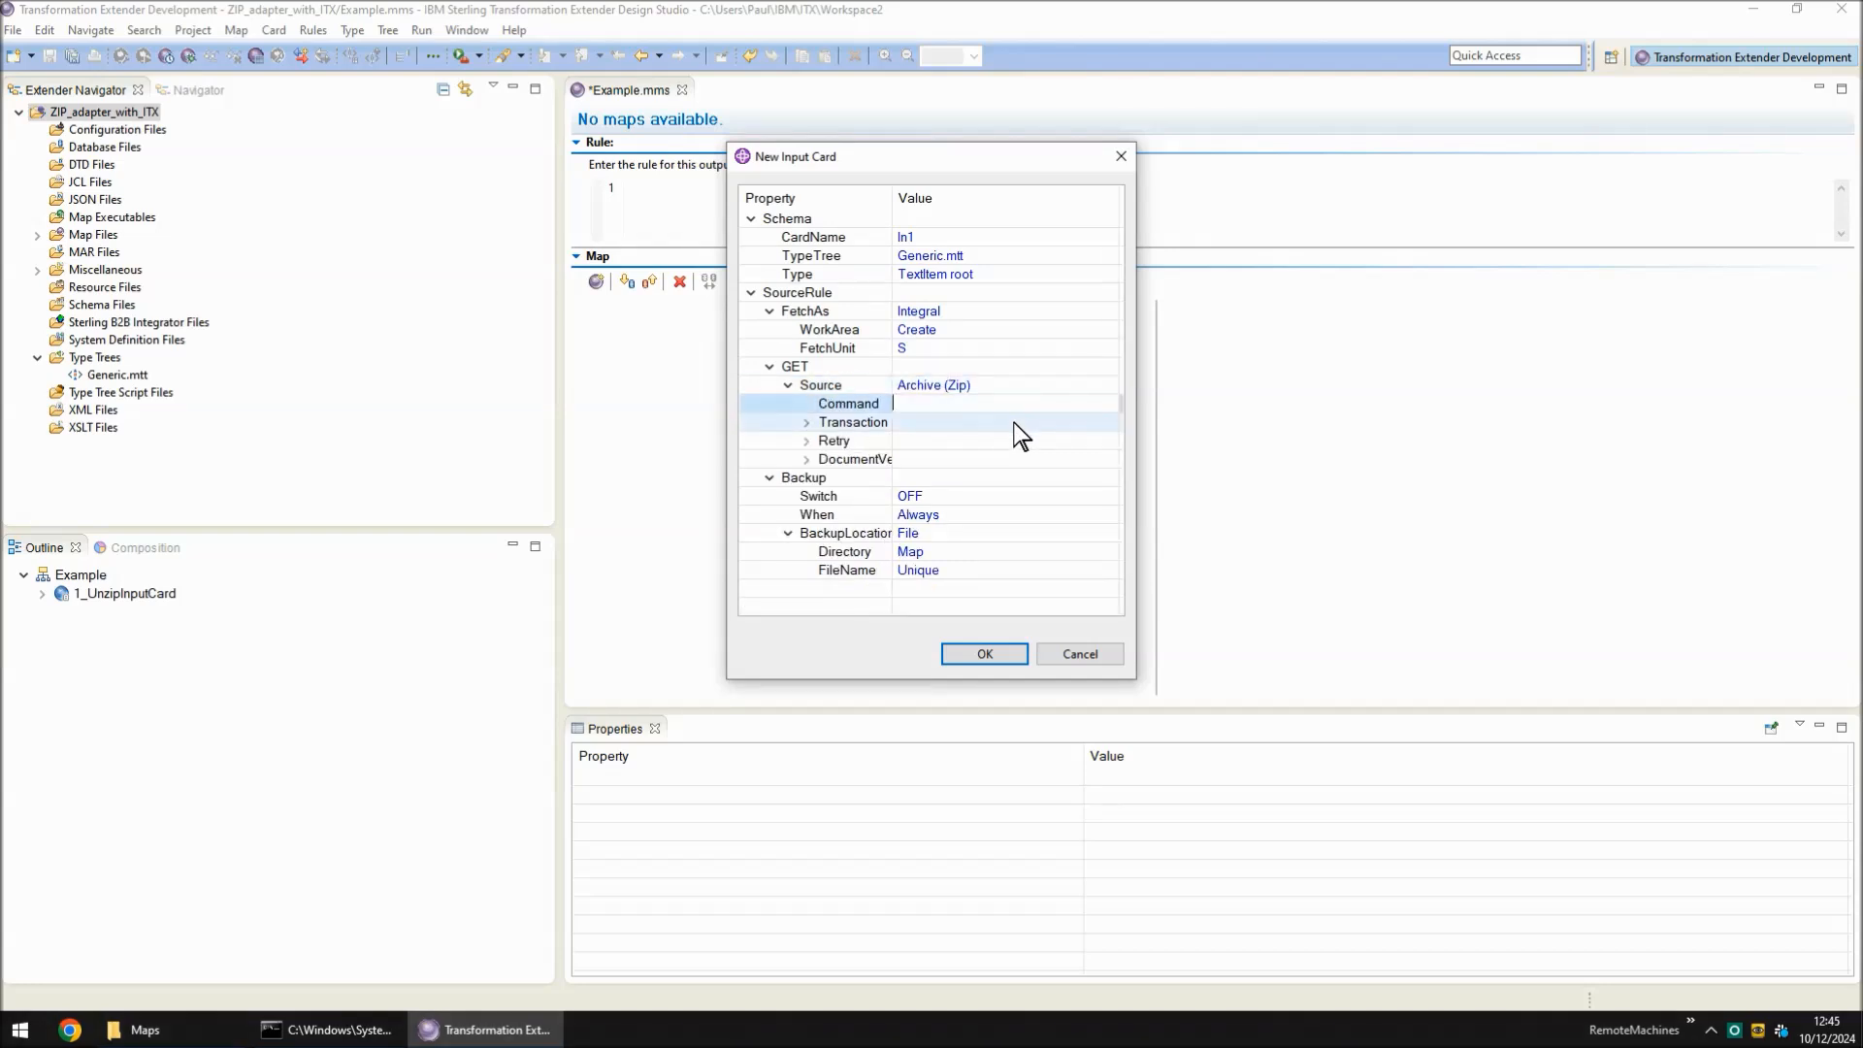
# Switch to File Explorer's Maps folder and examine the text files inside Archive.zip
pyautogui.click(208, 1032)
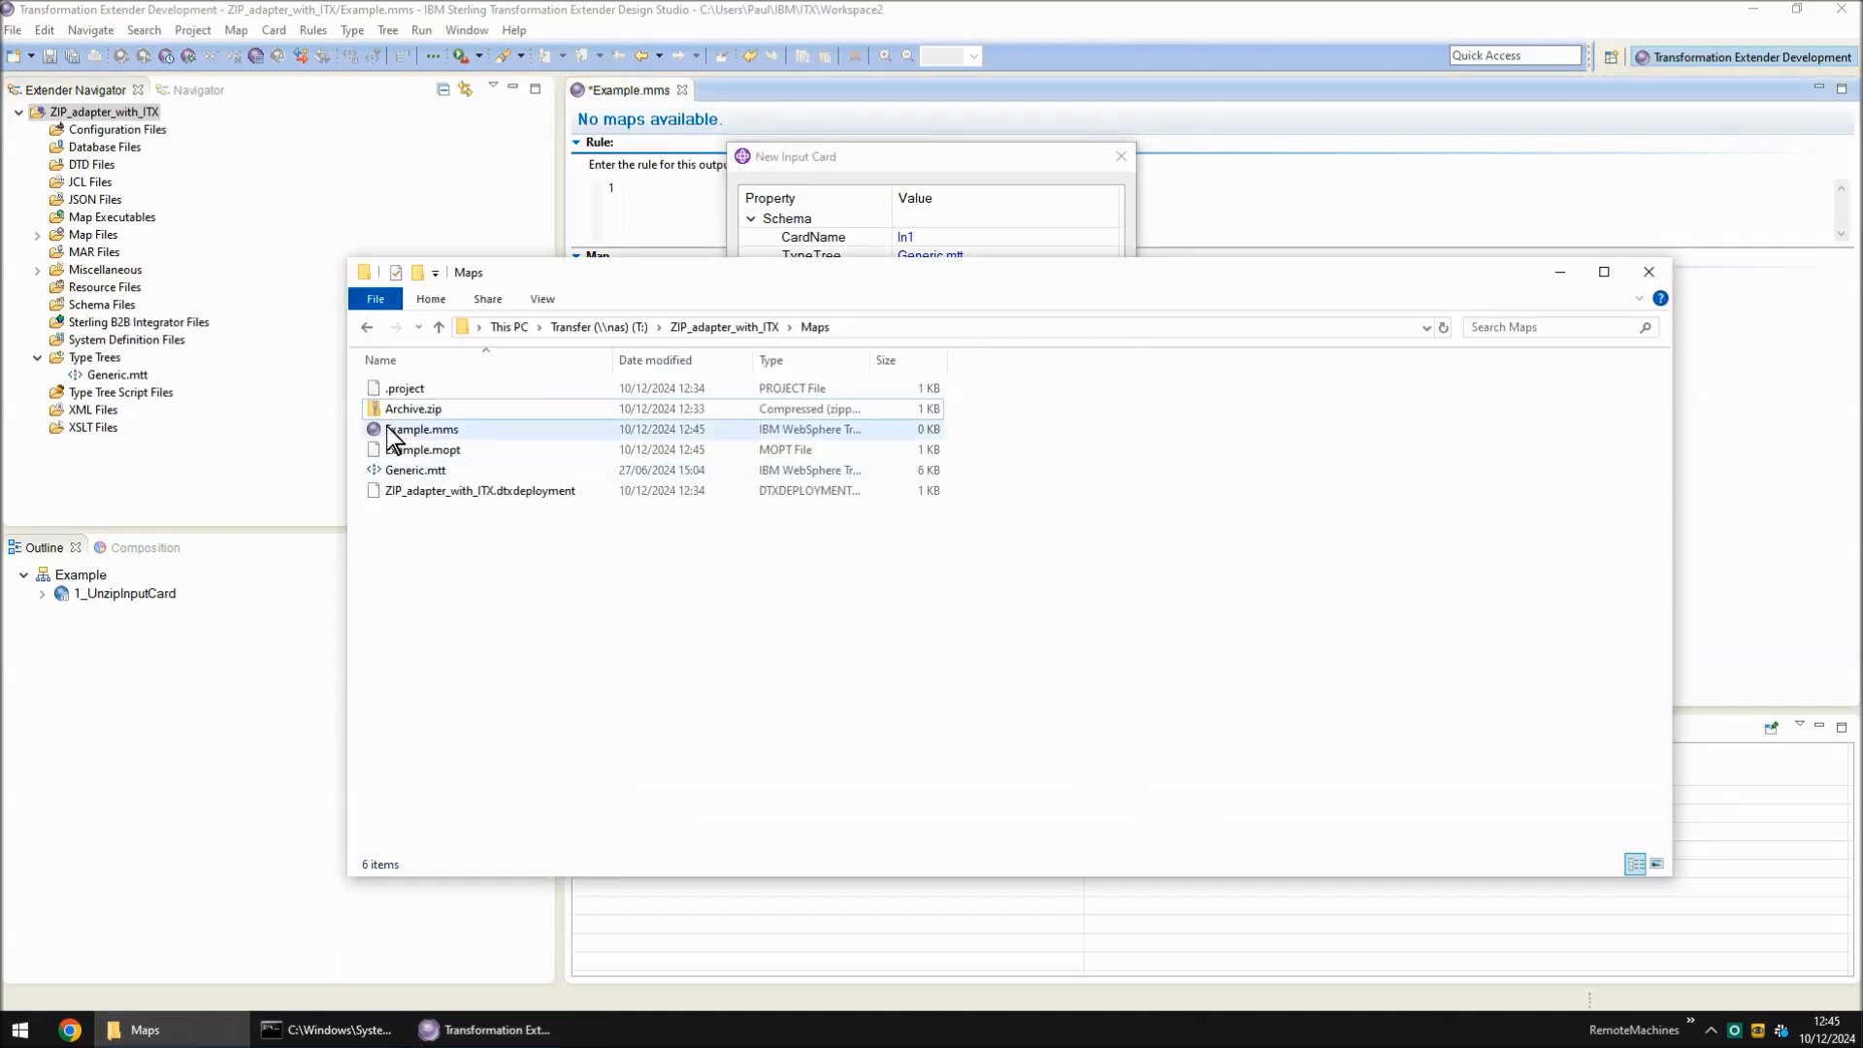
pyautogui.click(415, 412)
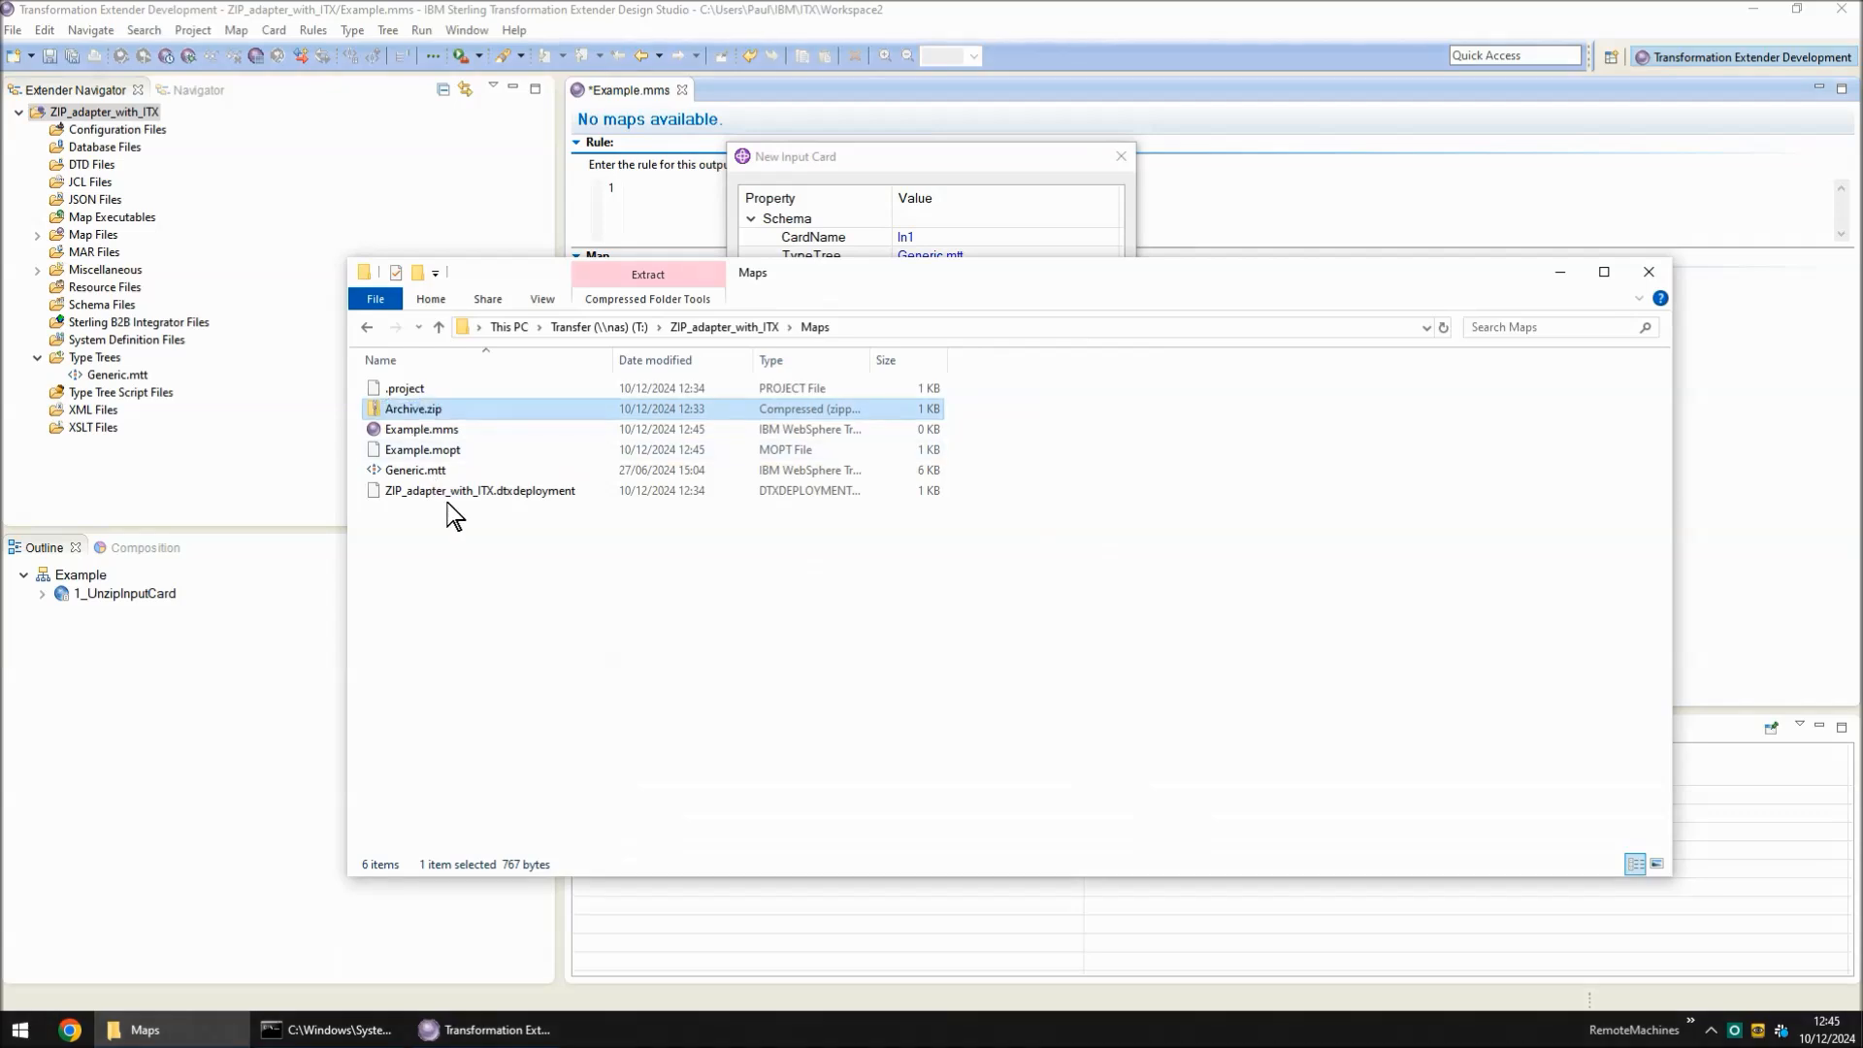
pyautogui.press('Return')
pyautogui.press('Down')
pyautogui.press('Up')
pyautogui.press('Down')
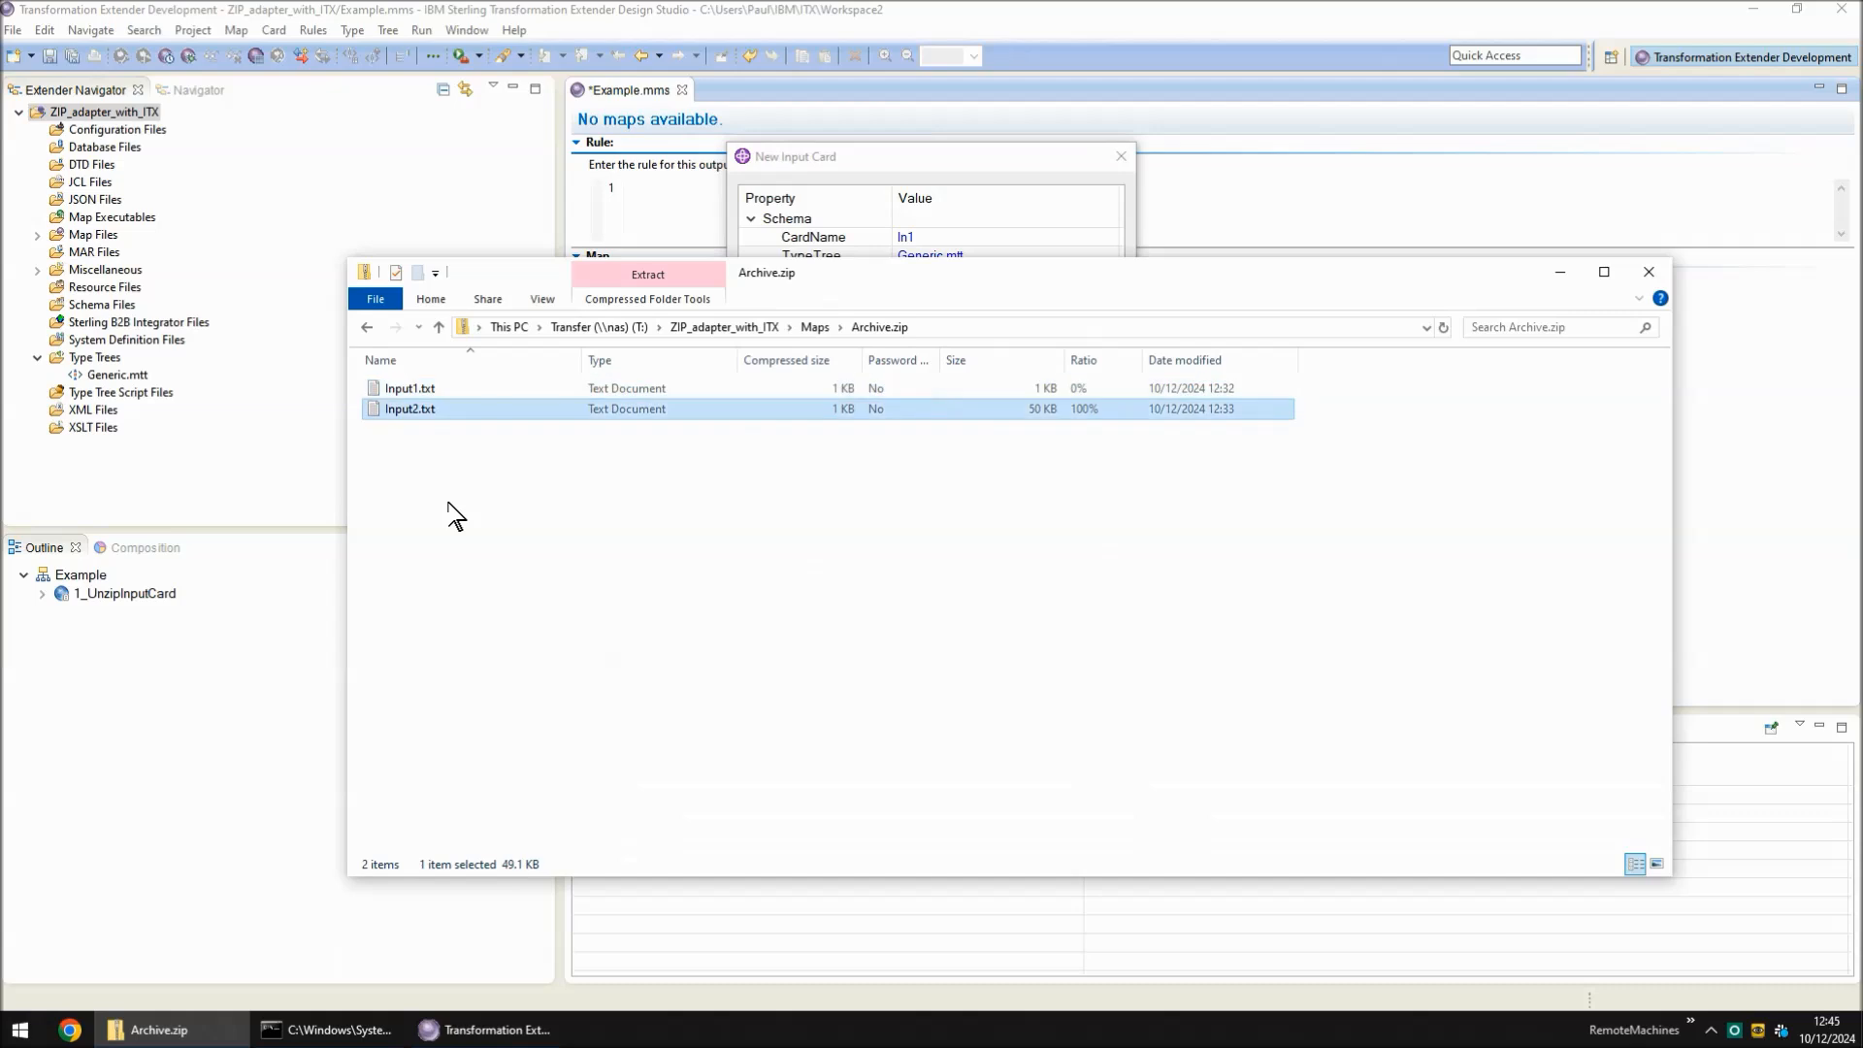
pyautogui.press('Up')
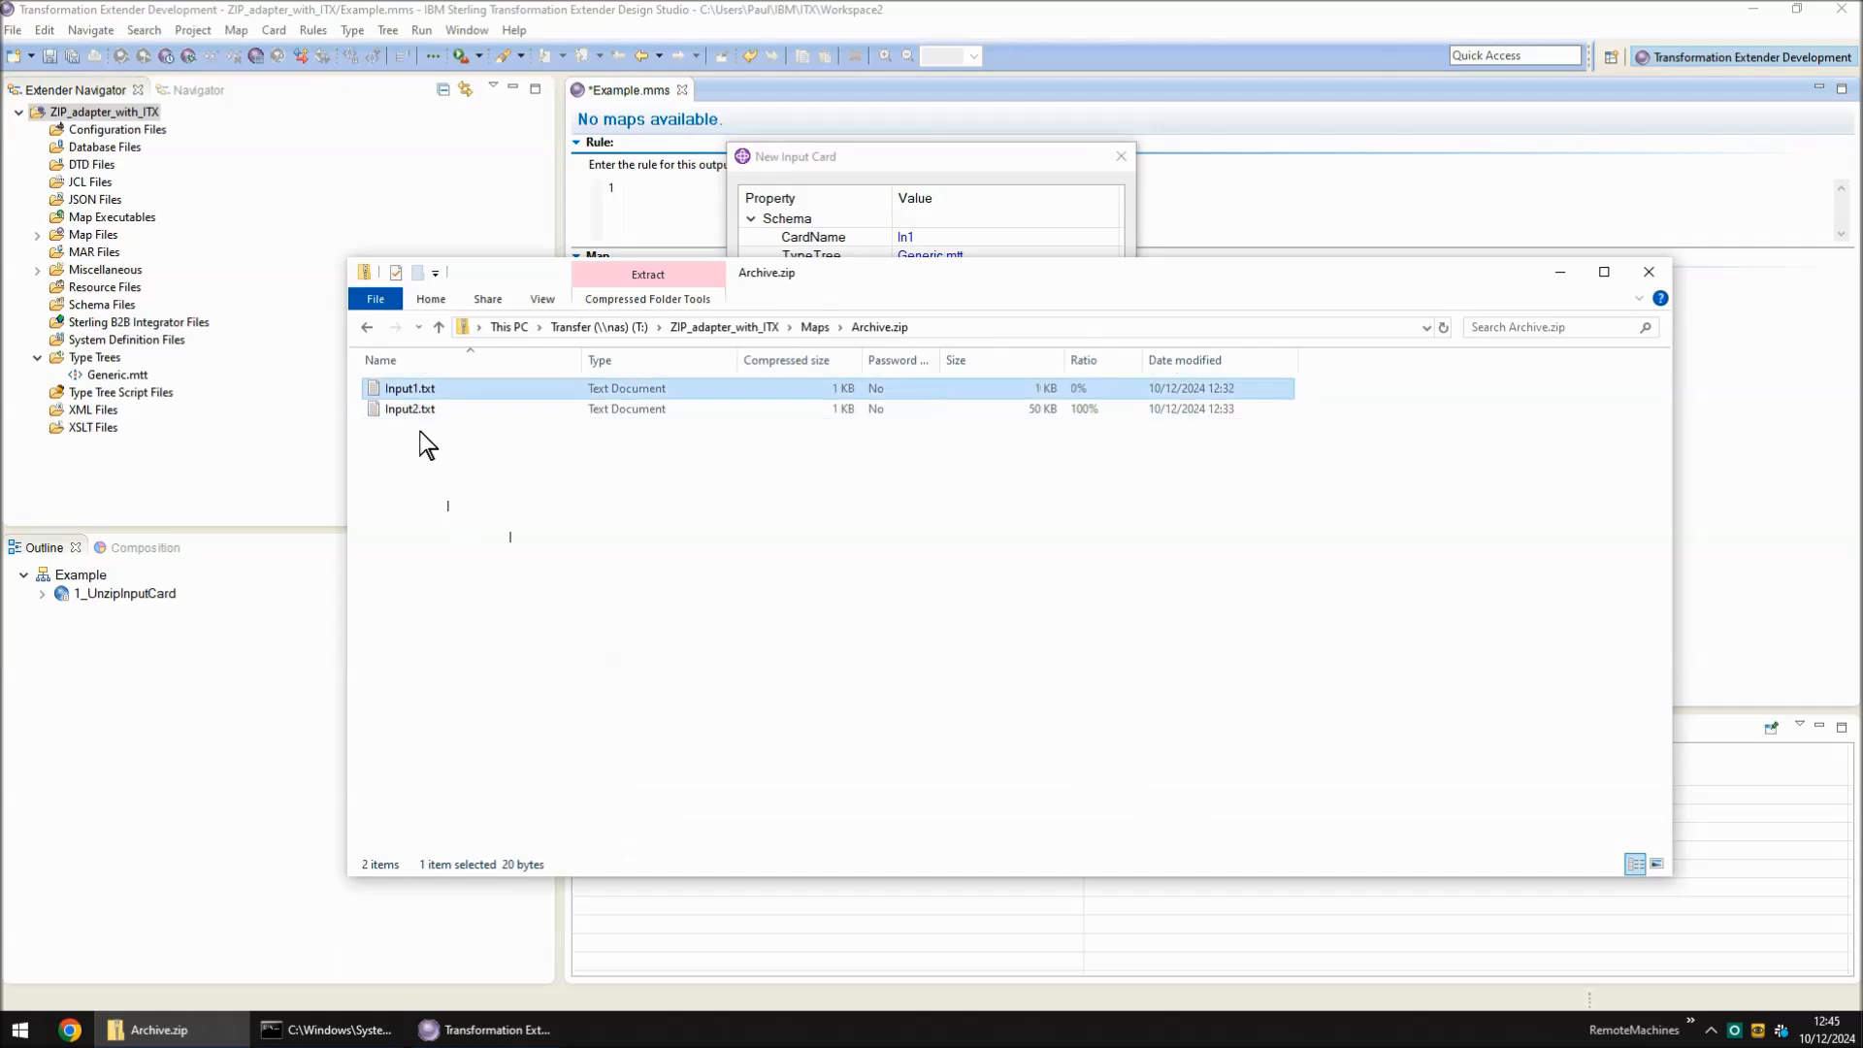
pyautogui.click(444, 412)
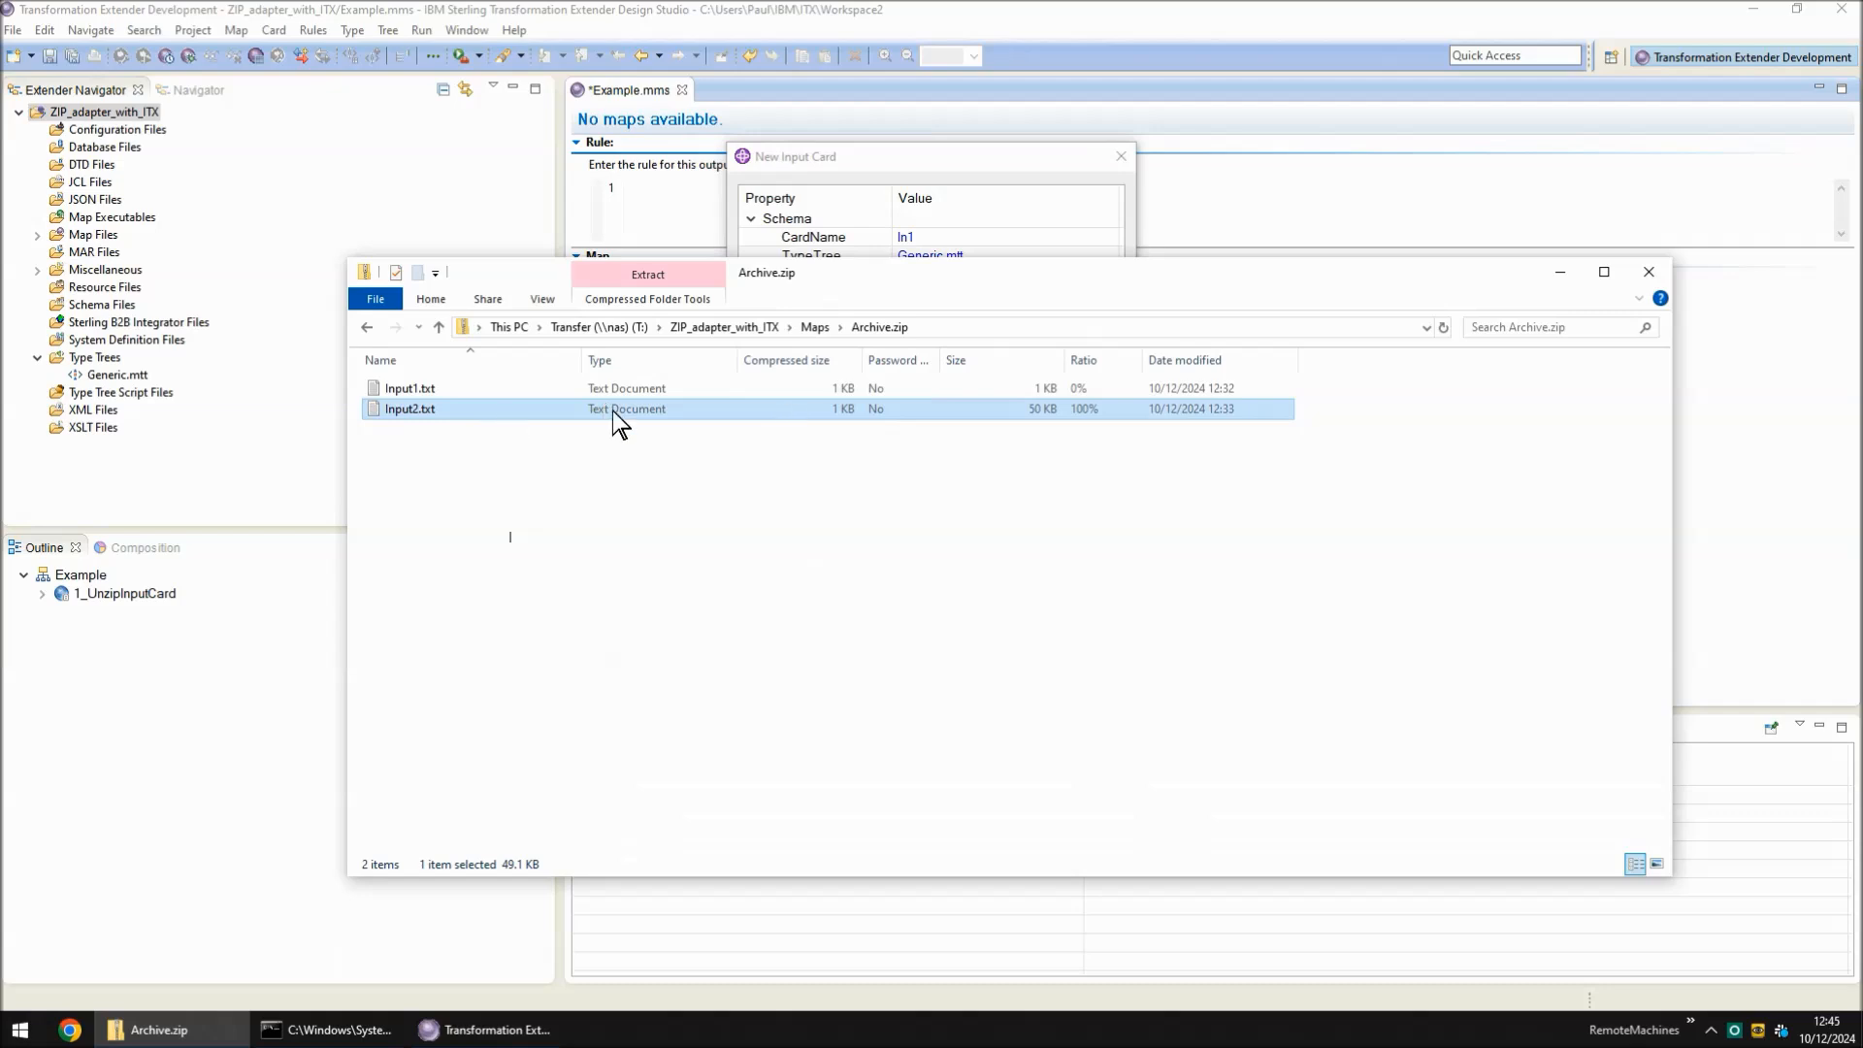
pyautogui.click(368, 328)
# Back in the Design Studio, set the input card's adapter command to Archive.zip,Input2.txt and confirm the card
pyautogui.hotkey('alt', 'Tab')
pyautogui.click(940, 403)
pyautogui.write('Archive.zip')
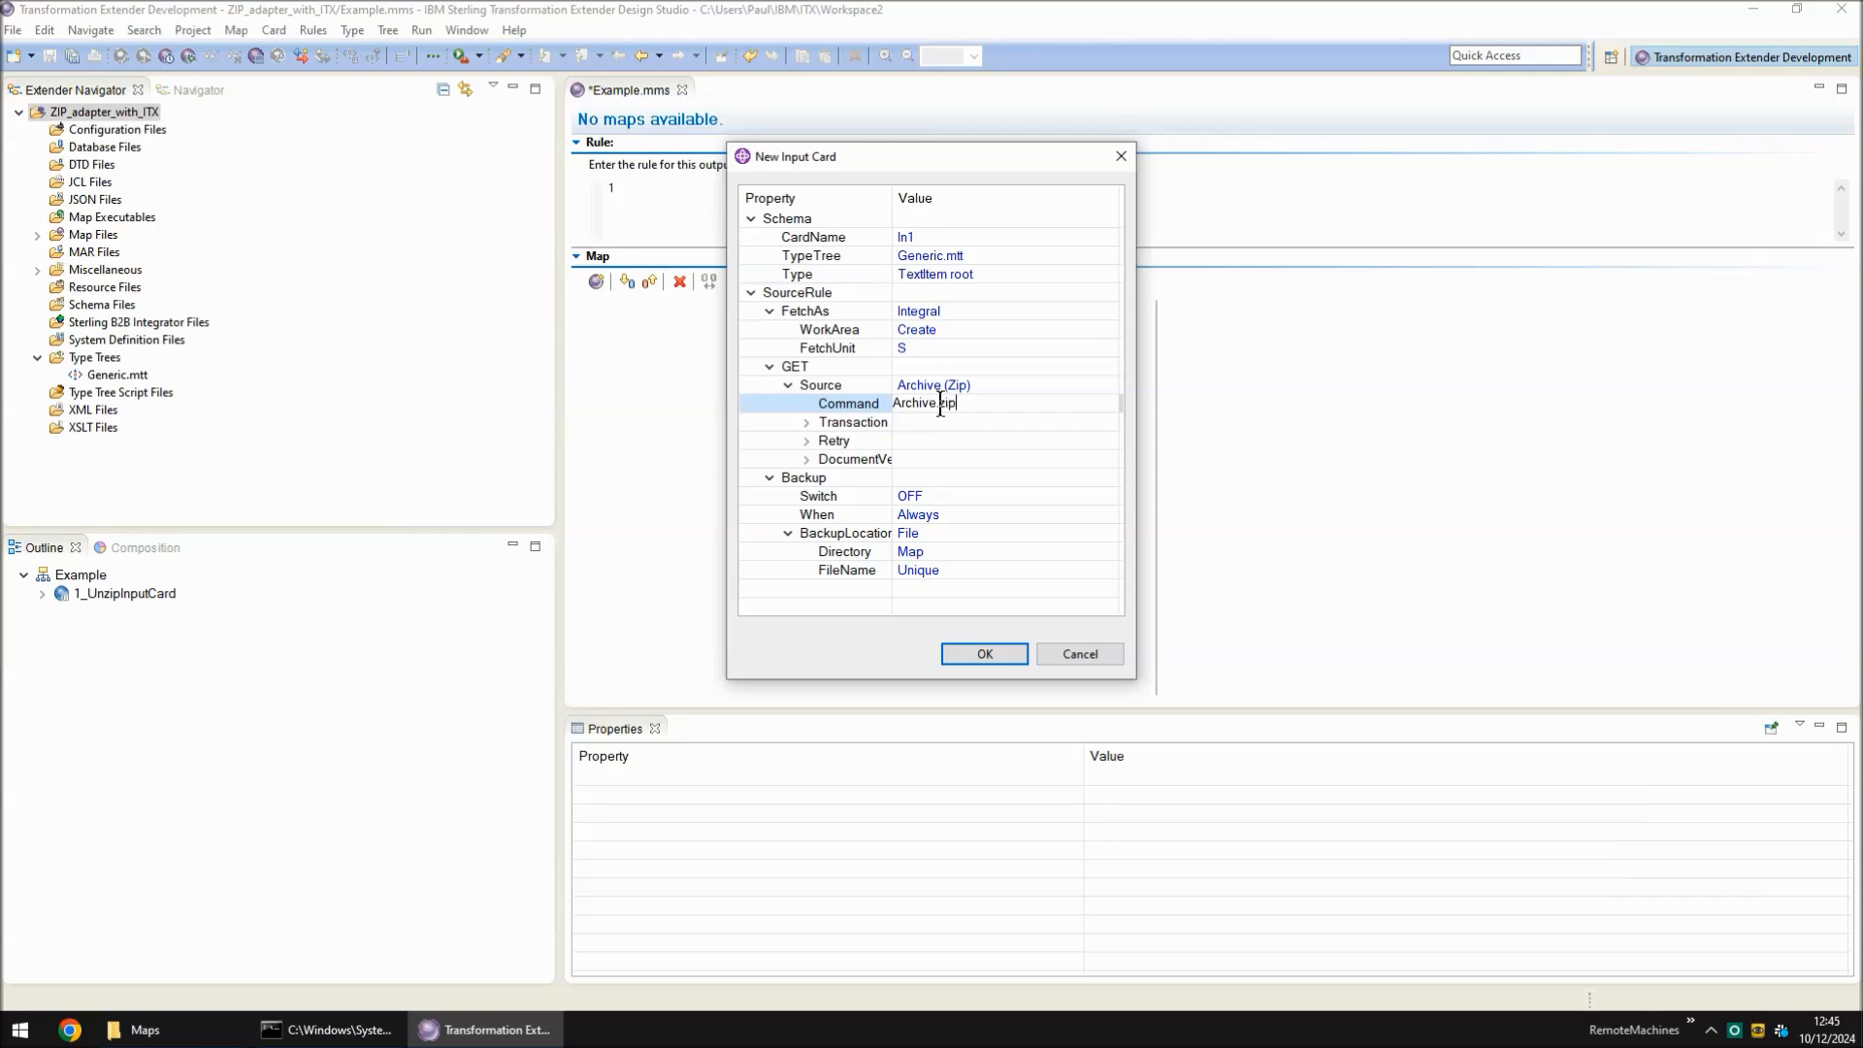
pyautogui.write('.Input')
pyautogui.write('.txt')
pyautogui.click(1002, 659)
# Save, build and run the 1_UnzipInputCard map, and dismiss the run dialog
pyautogui.hotkey('ctrl', 's')
pyautogui.hotkey('ctrl', 'b')
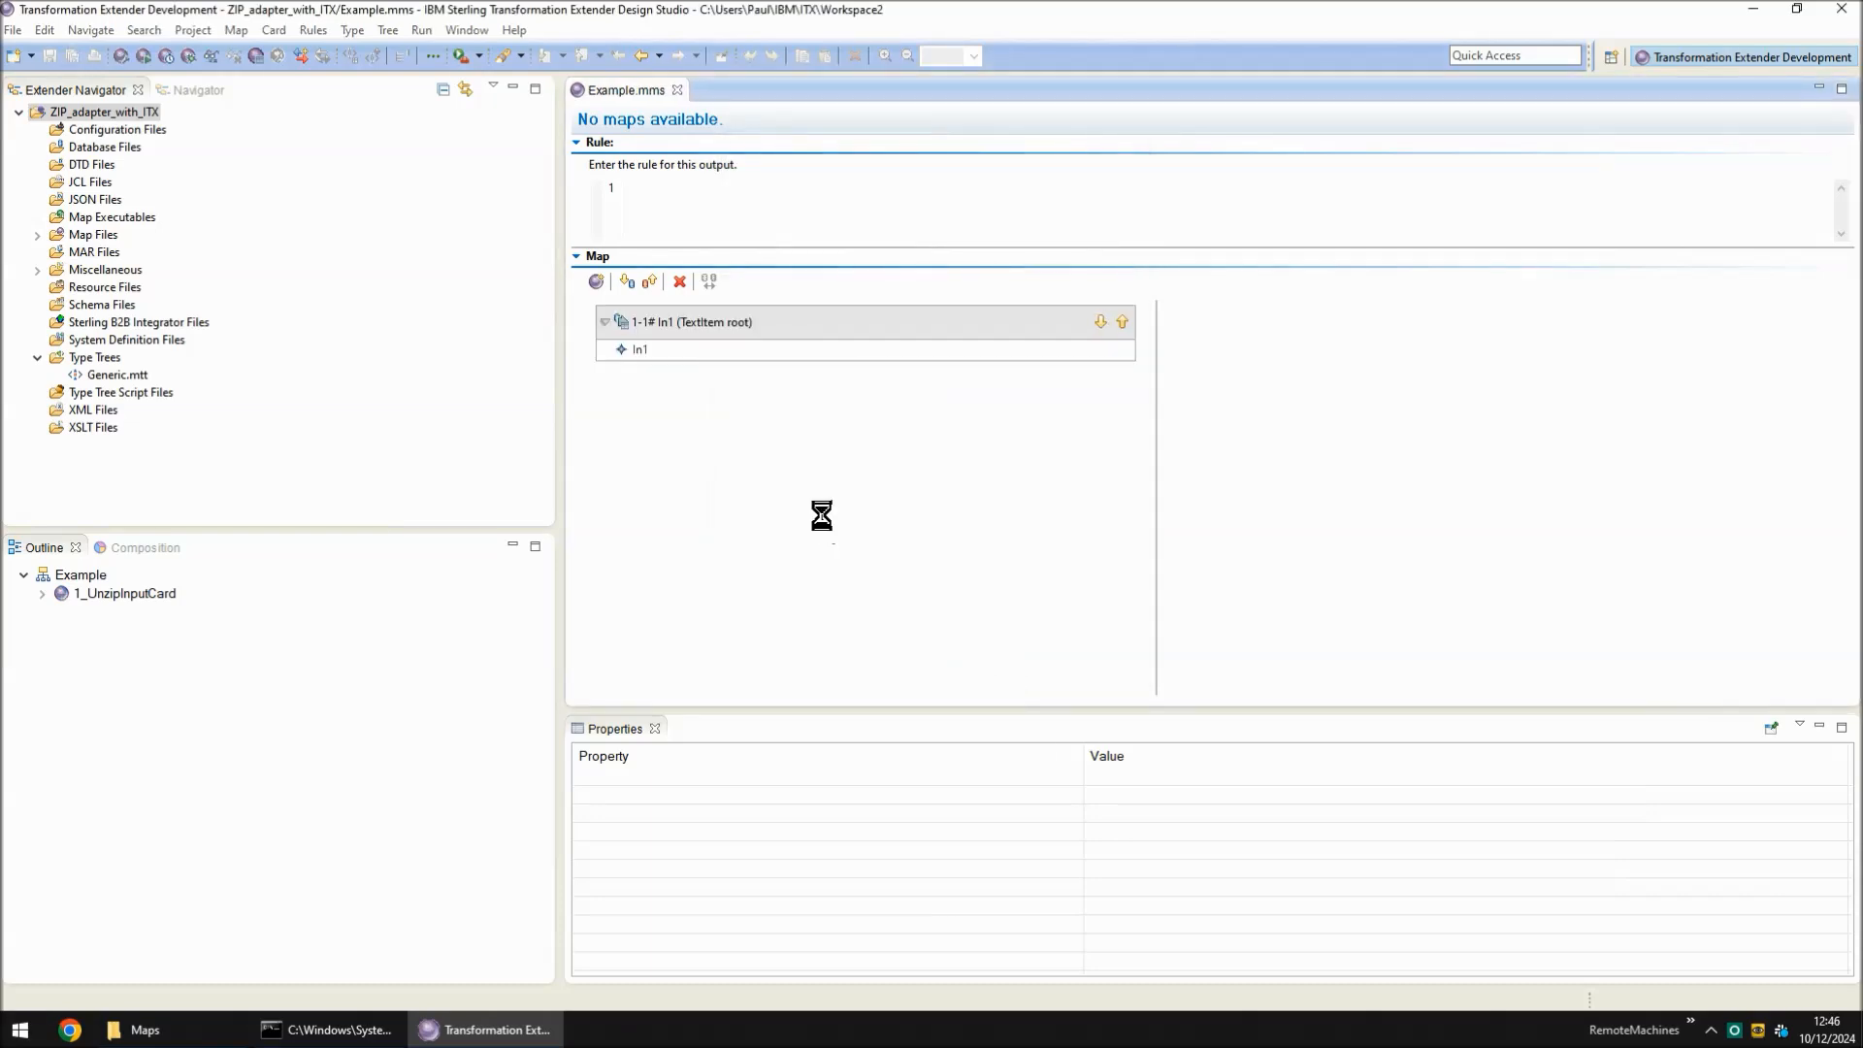
pyautogui.hotkey('ctrl', 'r')
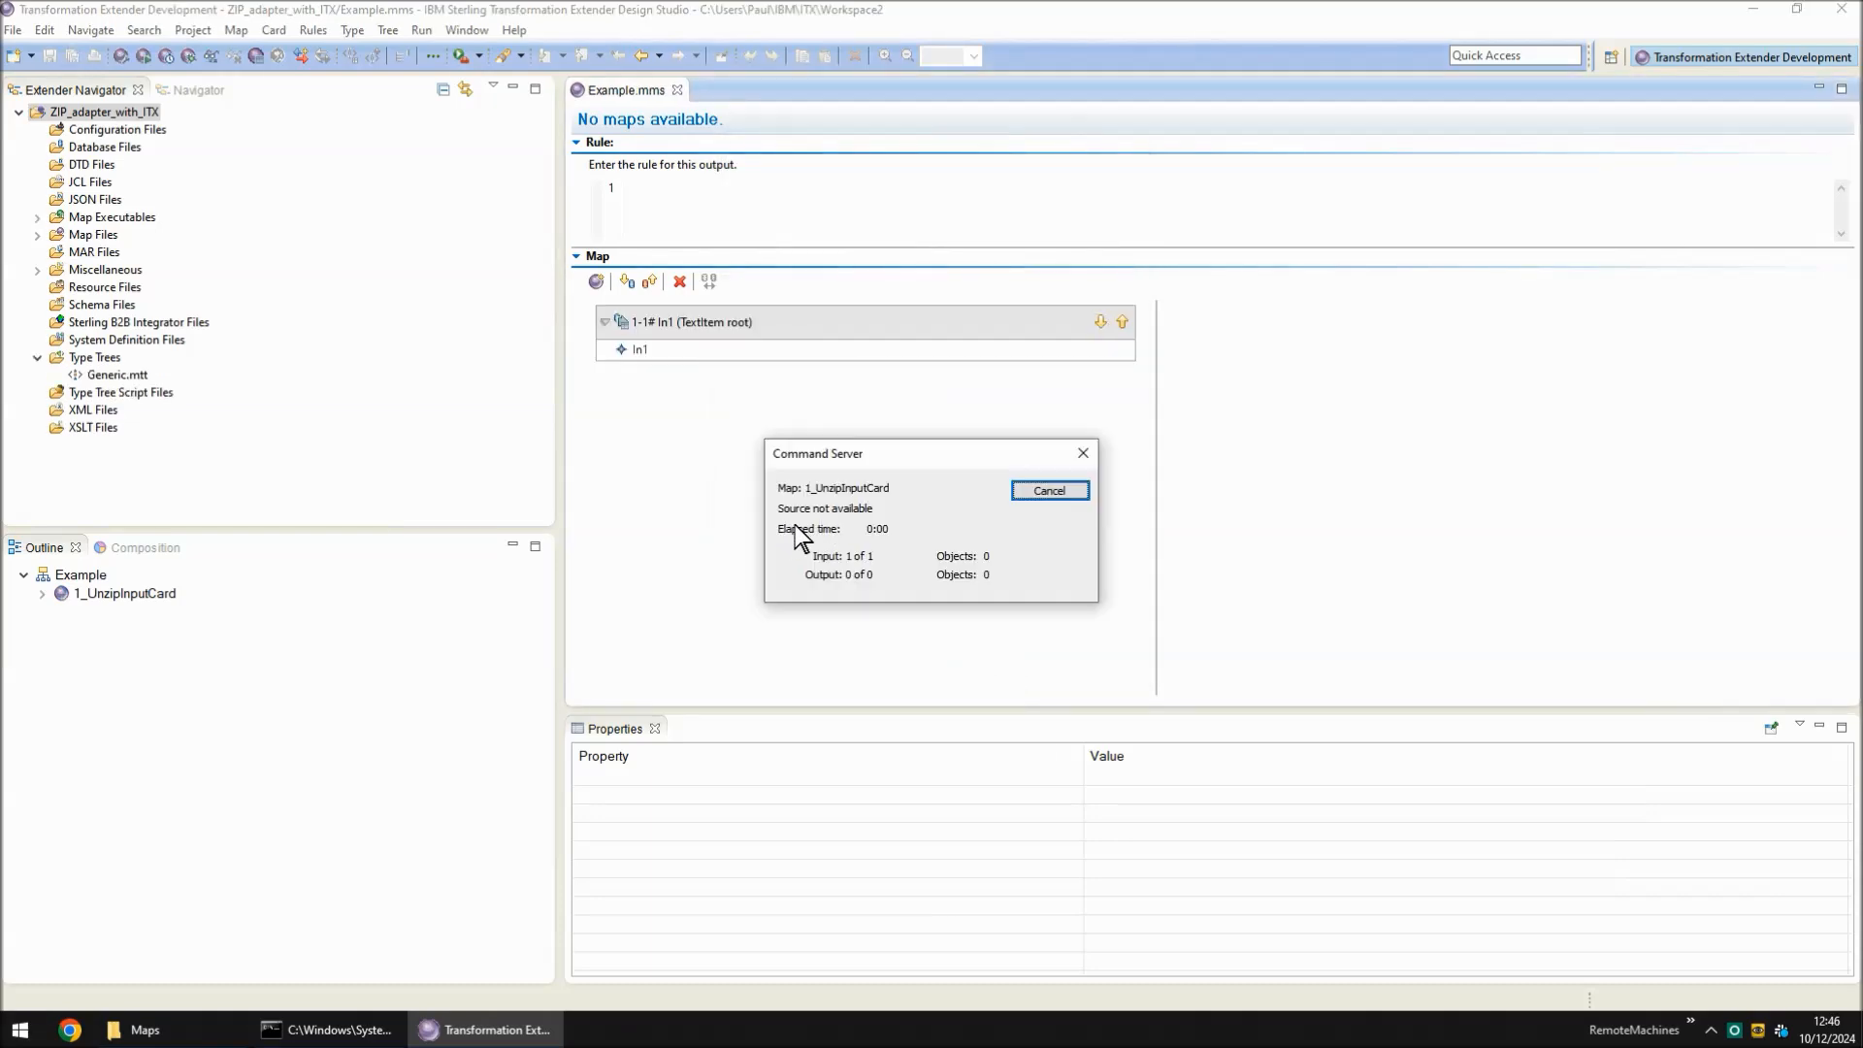
pyautogui.click(1033, 491)
# Switch to the command prompt and run dtxcmdsv64 1_UnzipInputCard.mmc -BI
pyautogui.click(136, 1030)
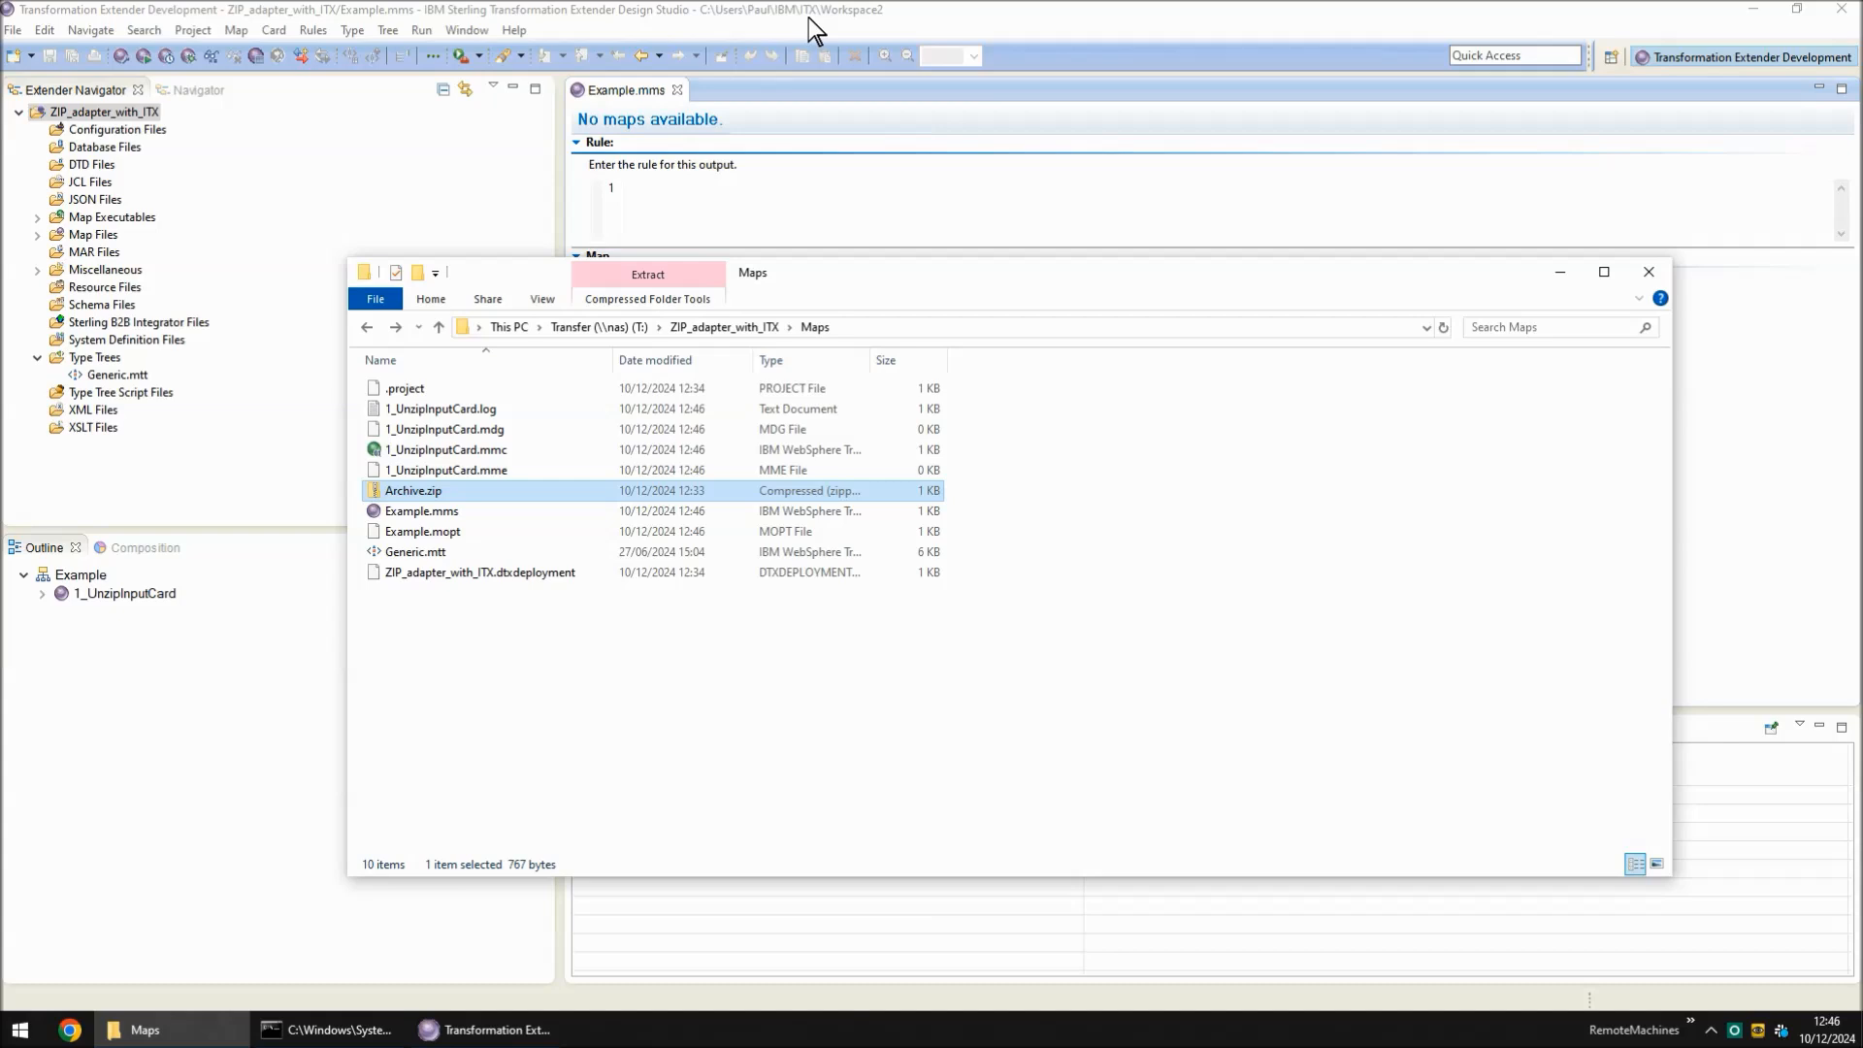
pyautogui.click(338, 1032)
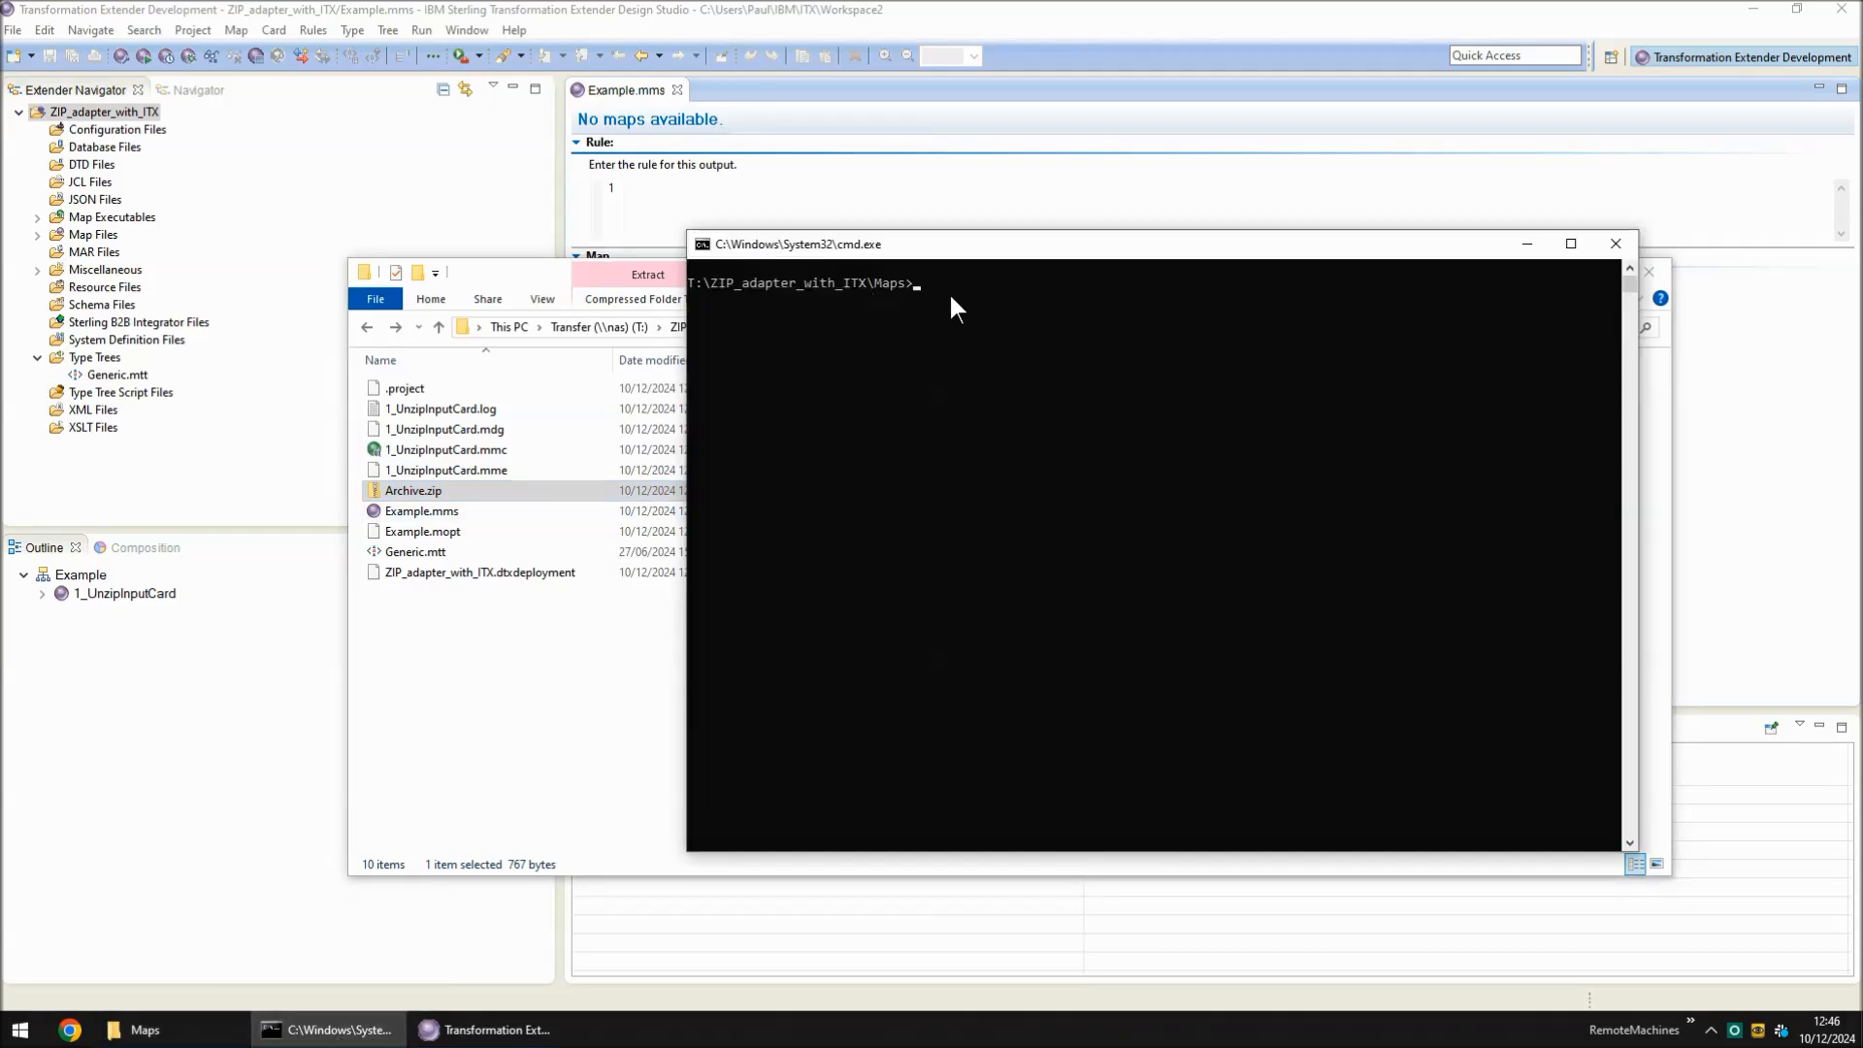
pyautogui.press('Up')
pyautogui.press('Up')
pyautogui.press('Up')
pyautogui.press('Up')
pyautogui.press('Return')
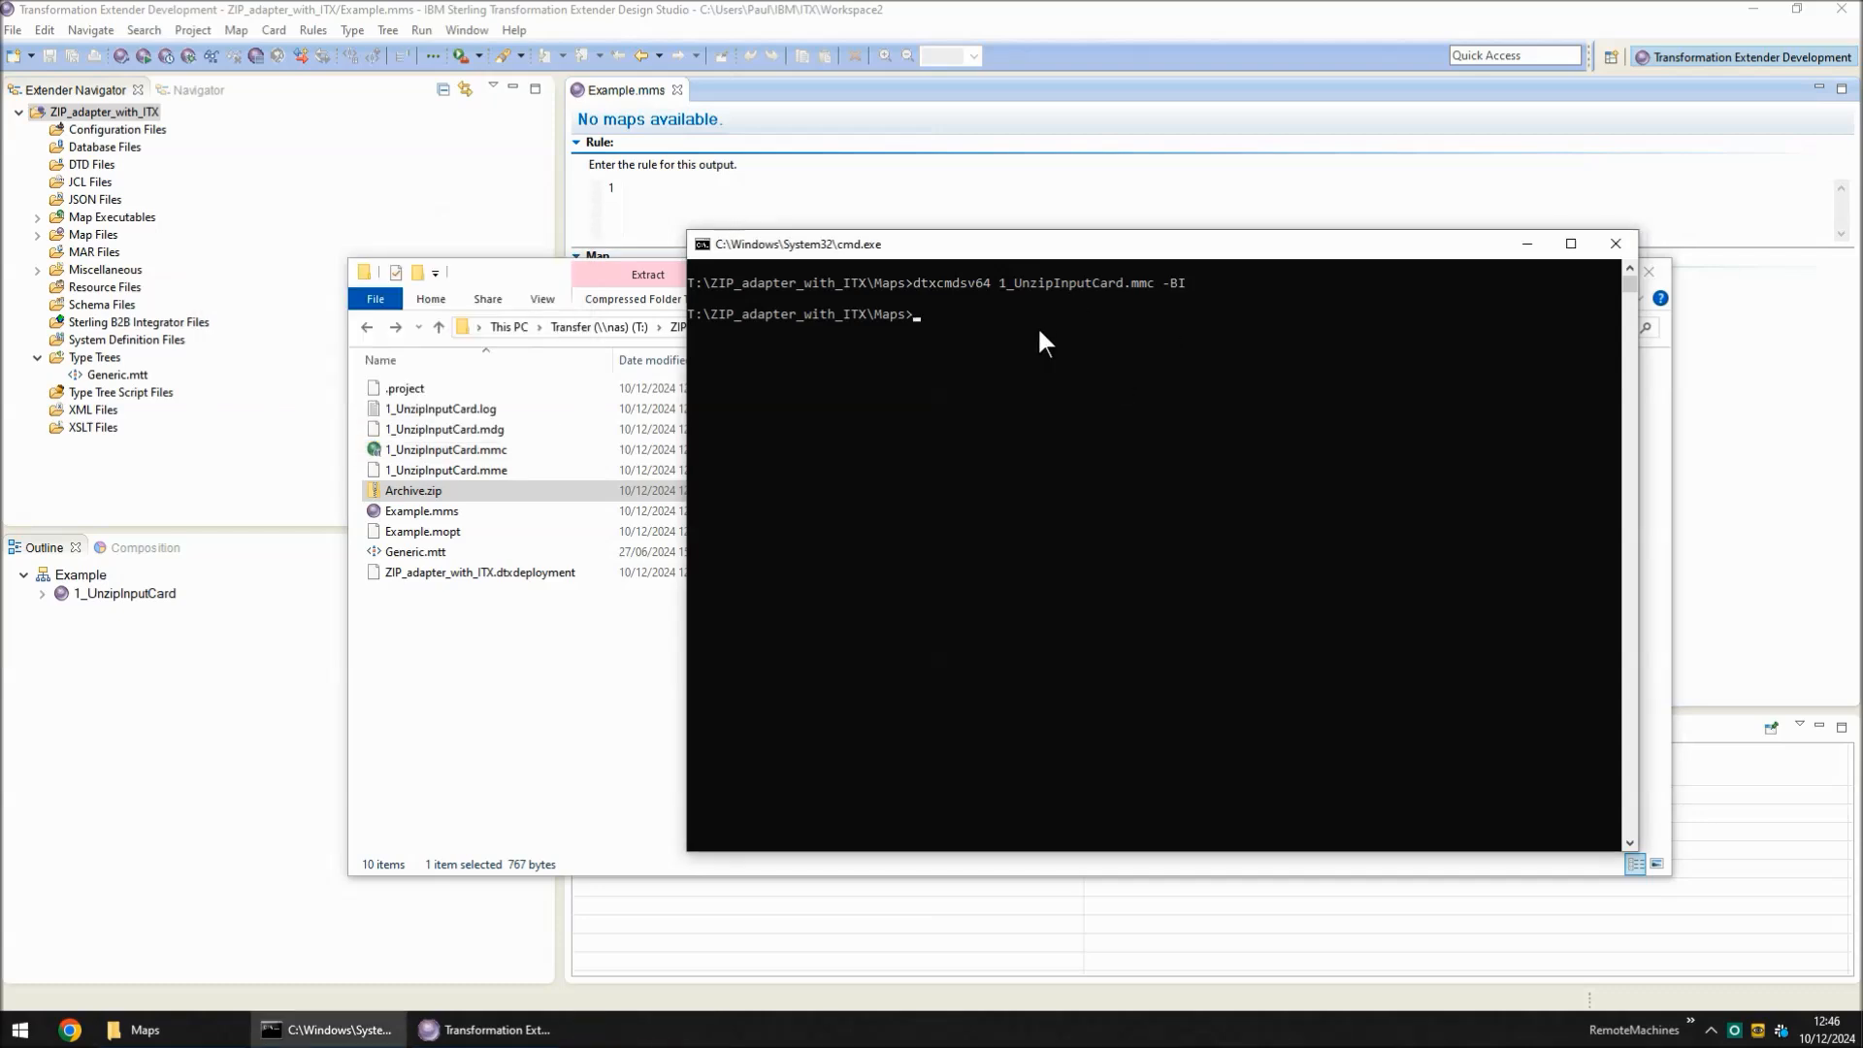
# Open 1_UnzipInputCard.log in Notepad, examine the byte count in its source report, and close it
pyautogui.doubleClick(486, 408)
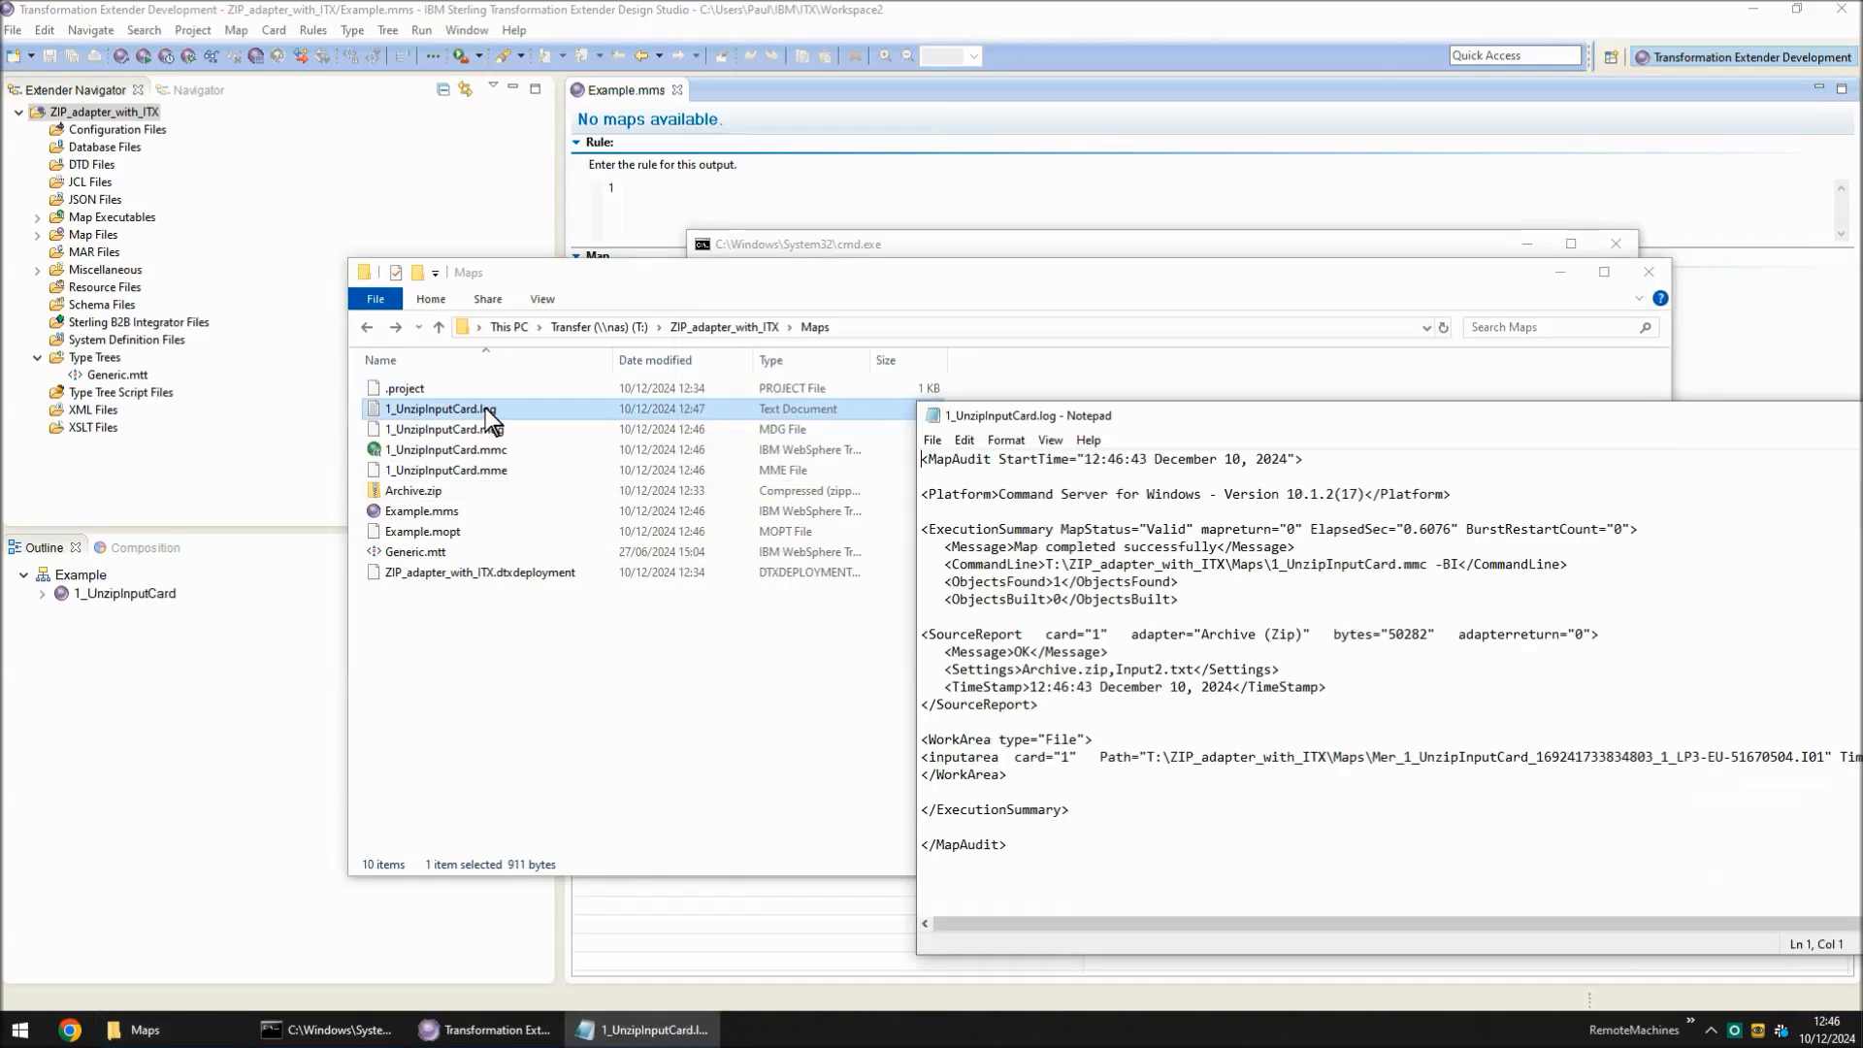
pyautogui.moveTo(1389, 641); pyautogui.dragTo(1426, 640)
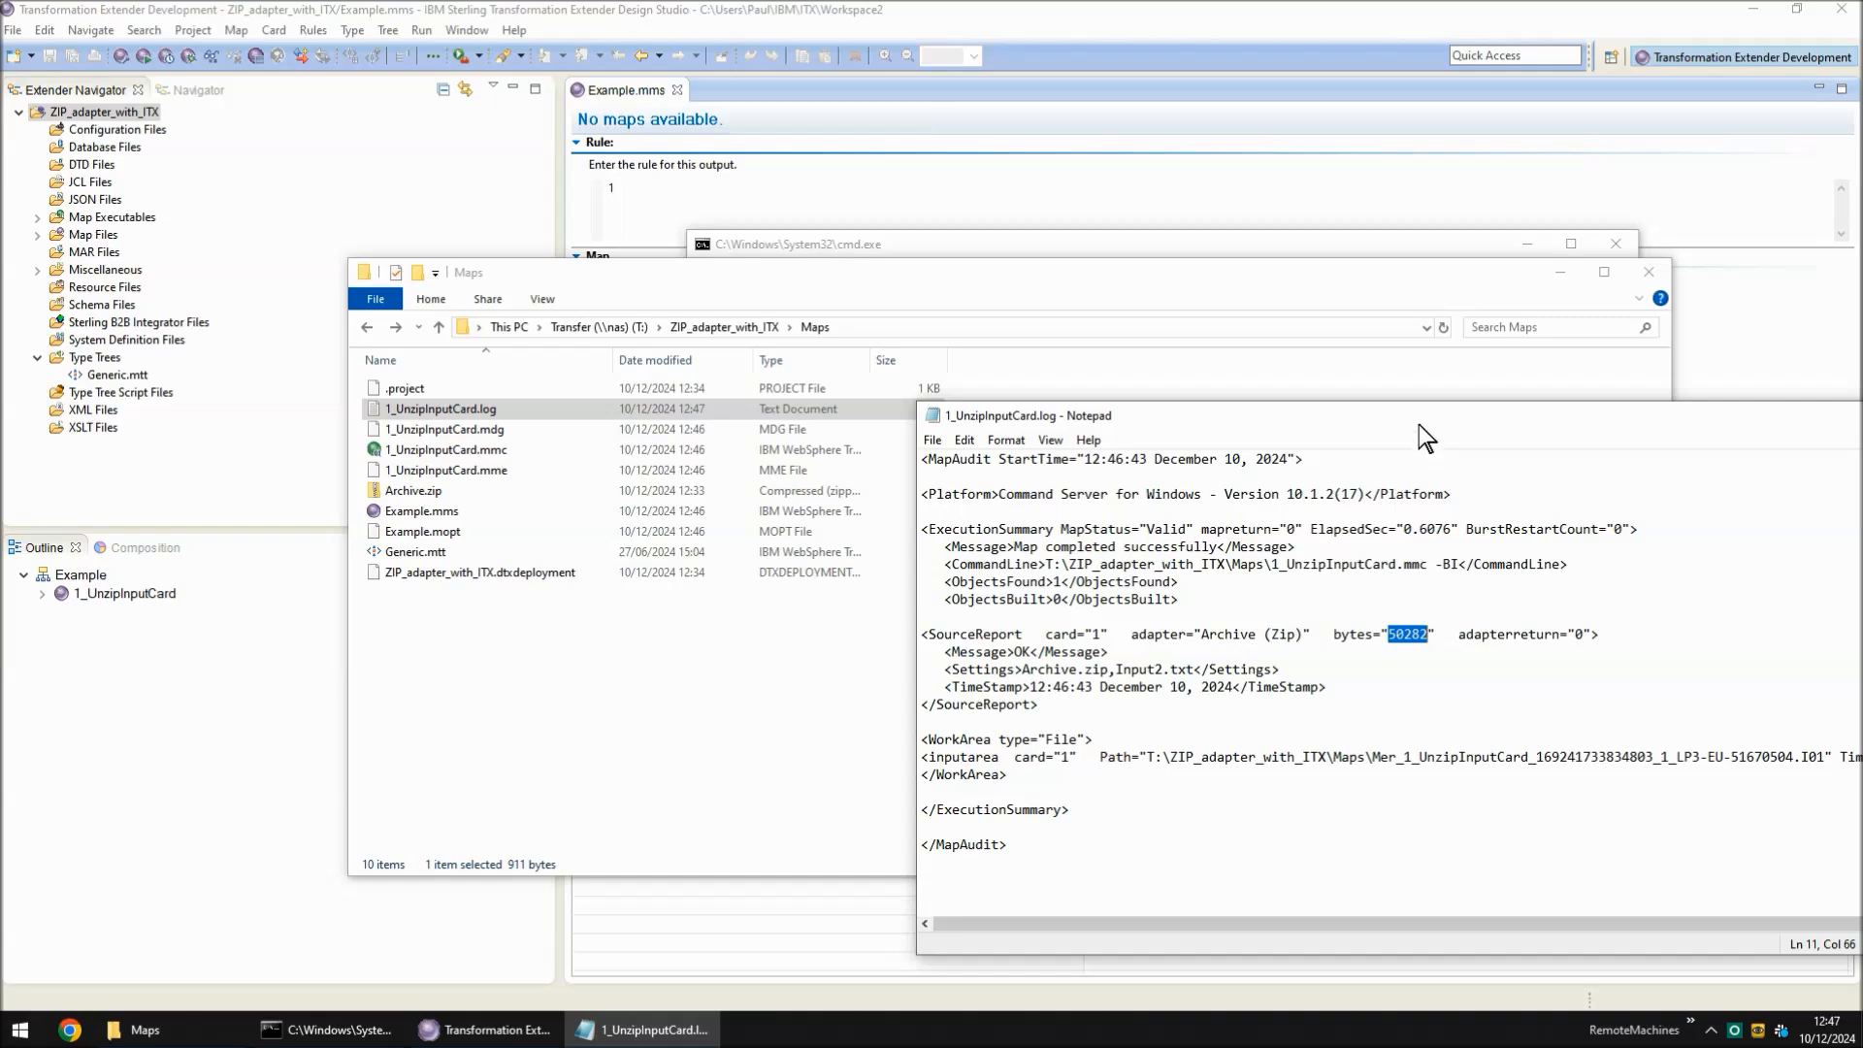
pyautogui.moveTo(1358, 421); pyautogui.dragTo(957, 423)
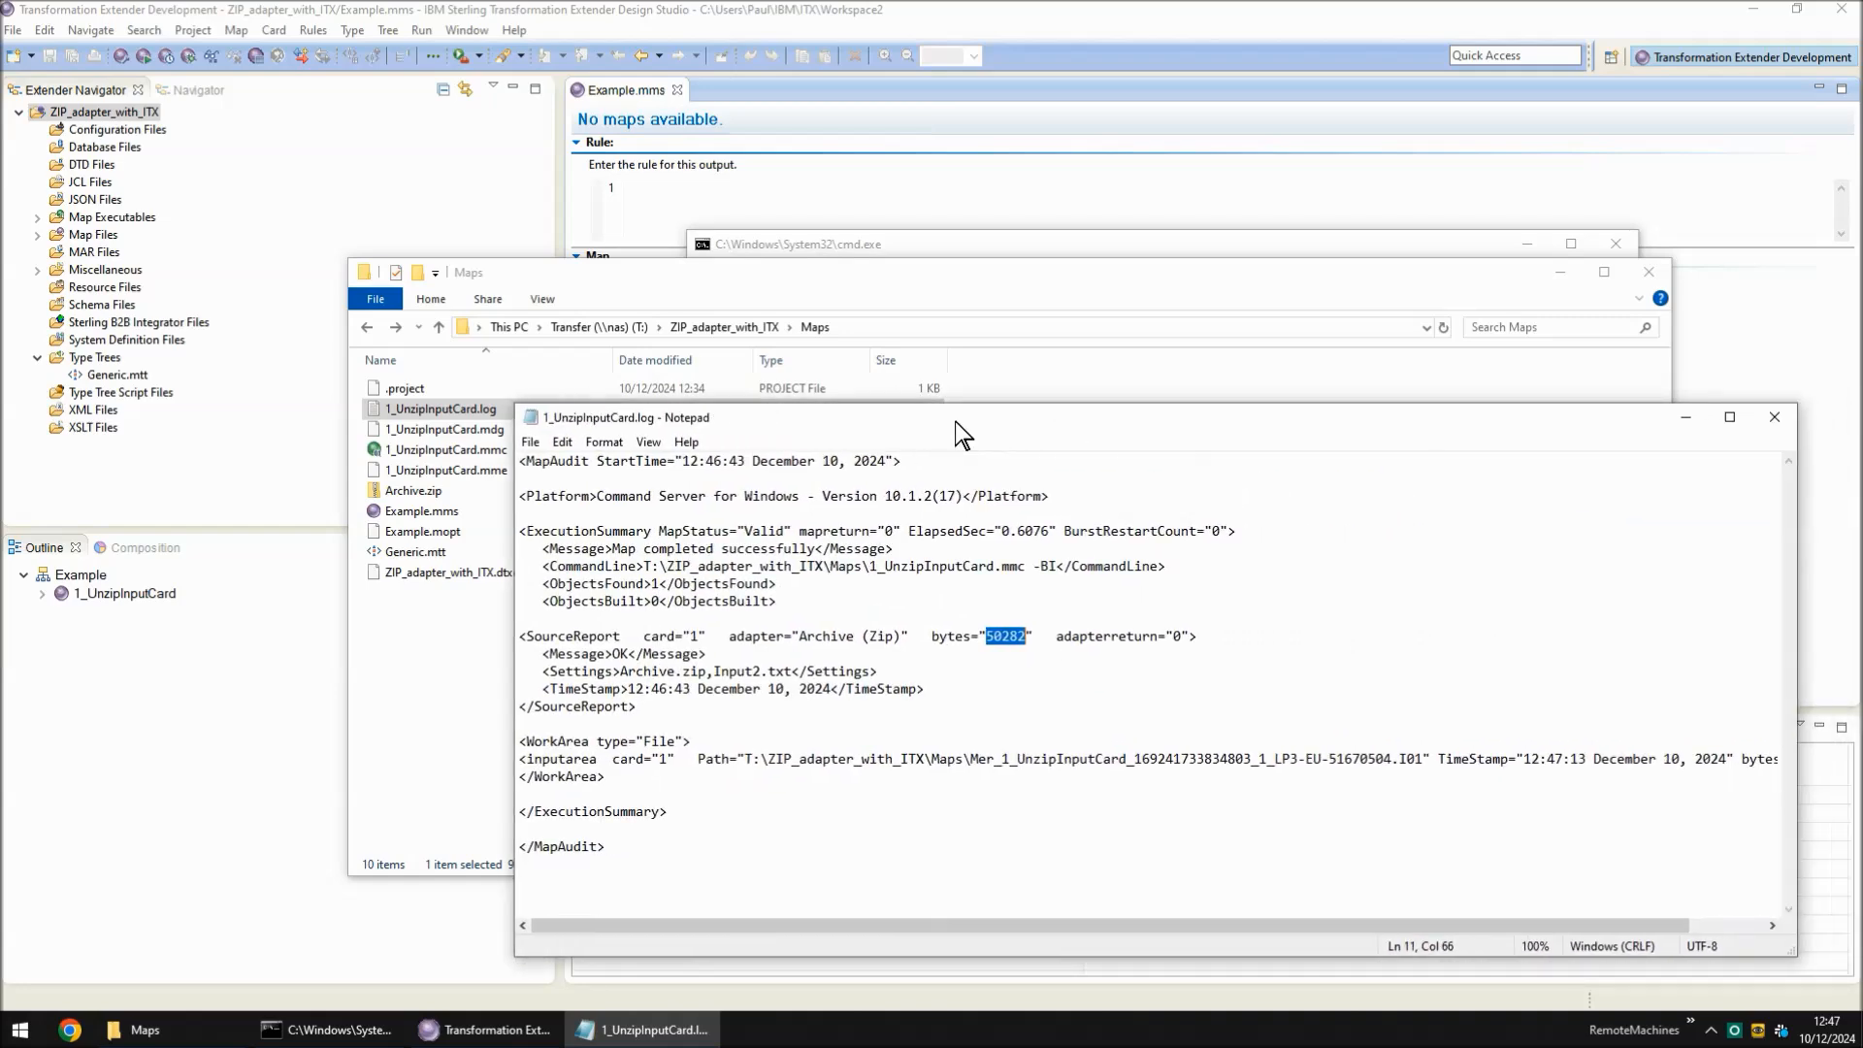
pyautogui.click(1775, 417)
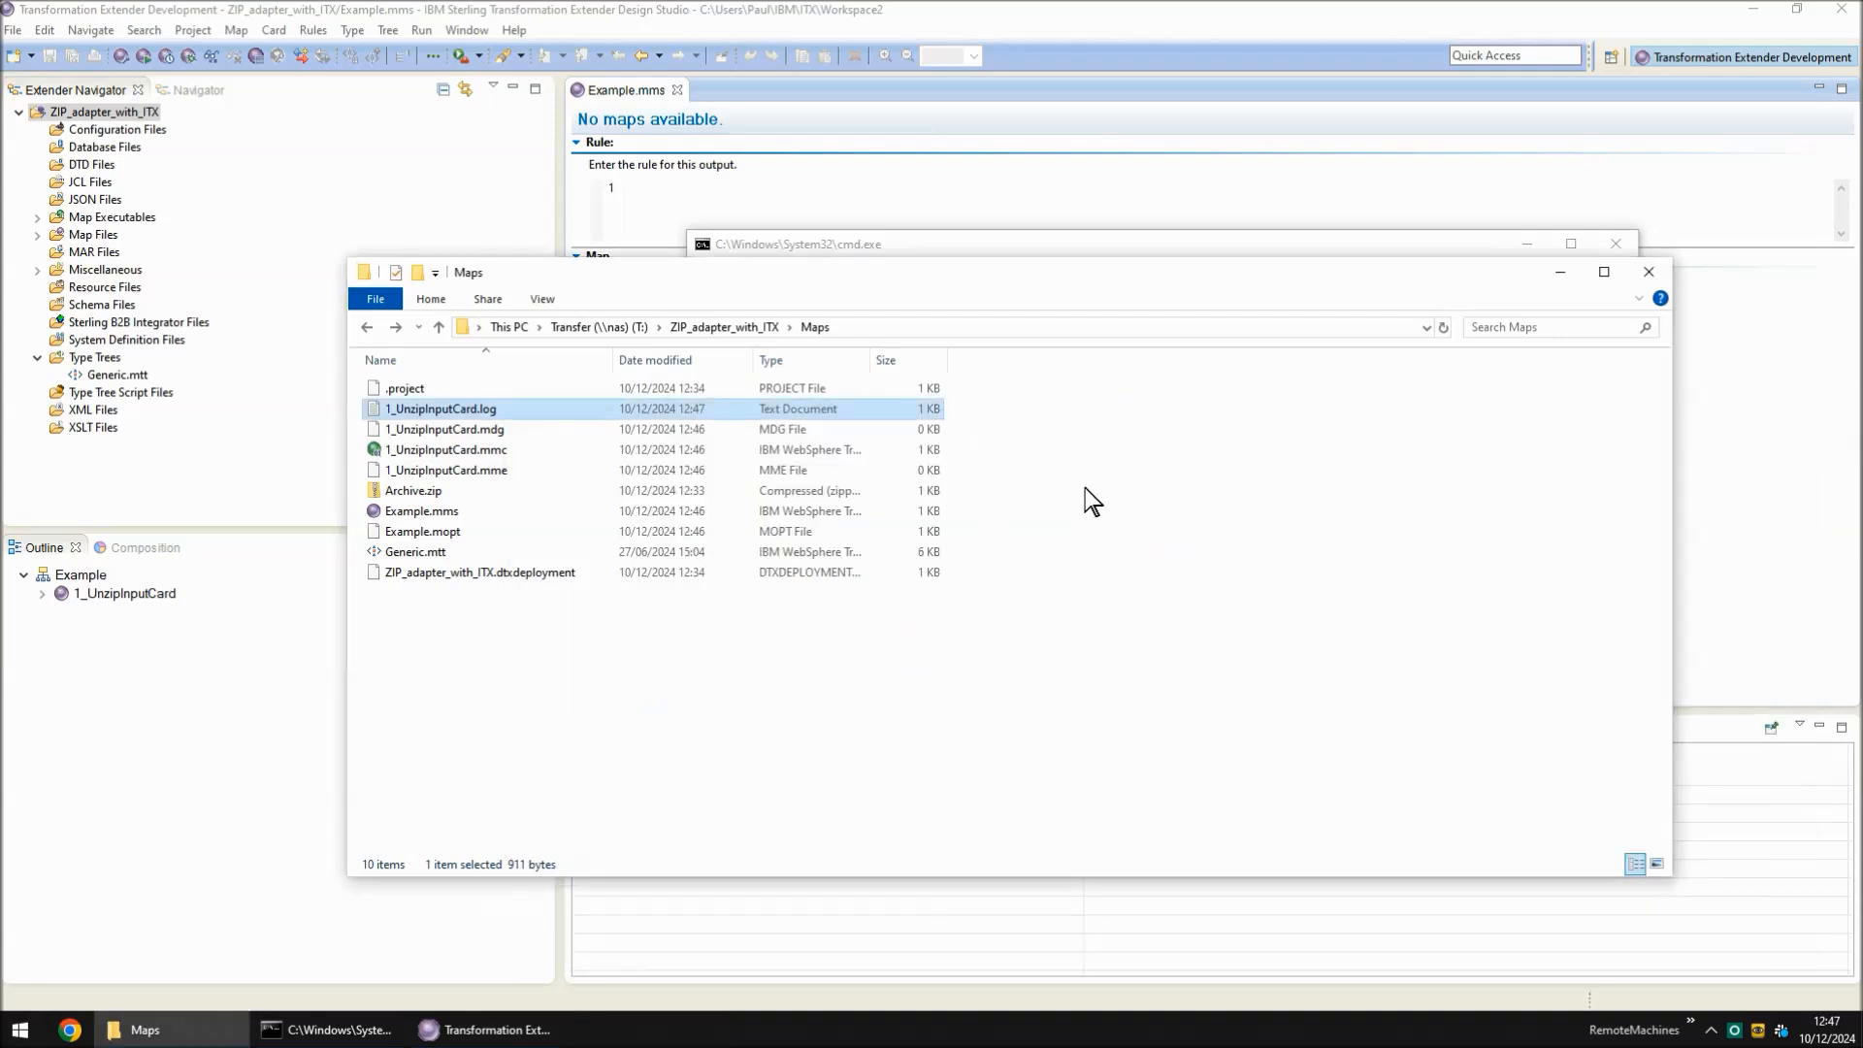
# Return to Example.mms in the Design Studio and switch on the backup for input card In1
pyautogui.click(635, 93)
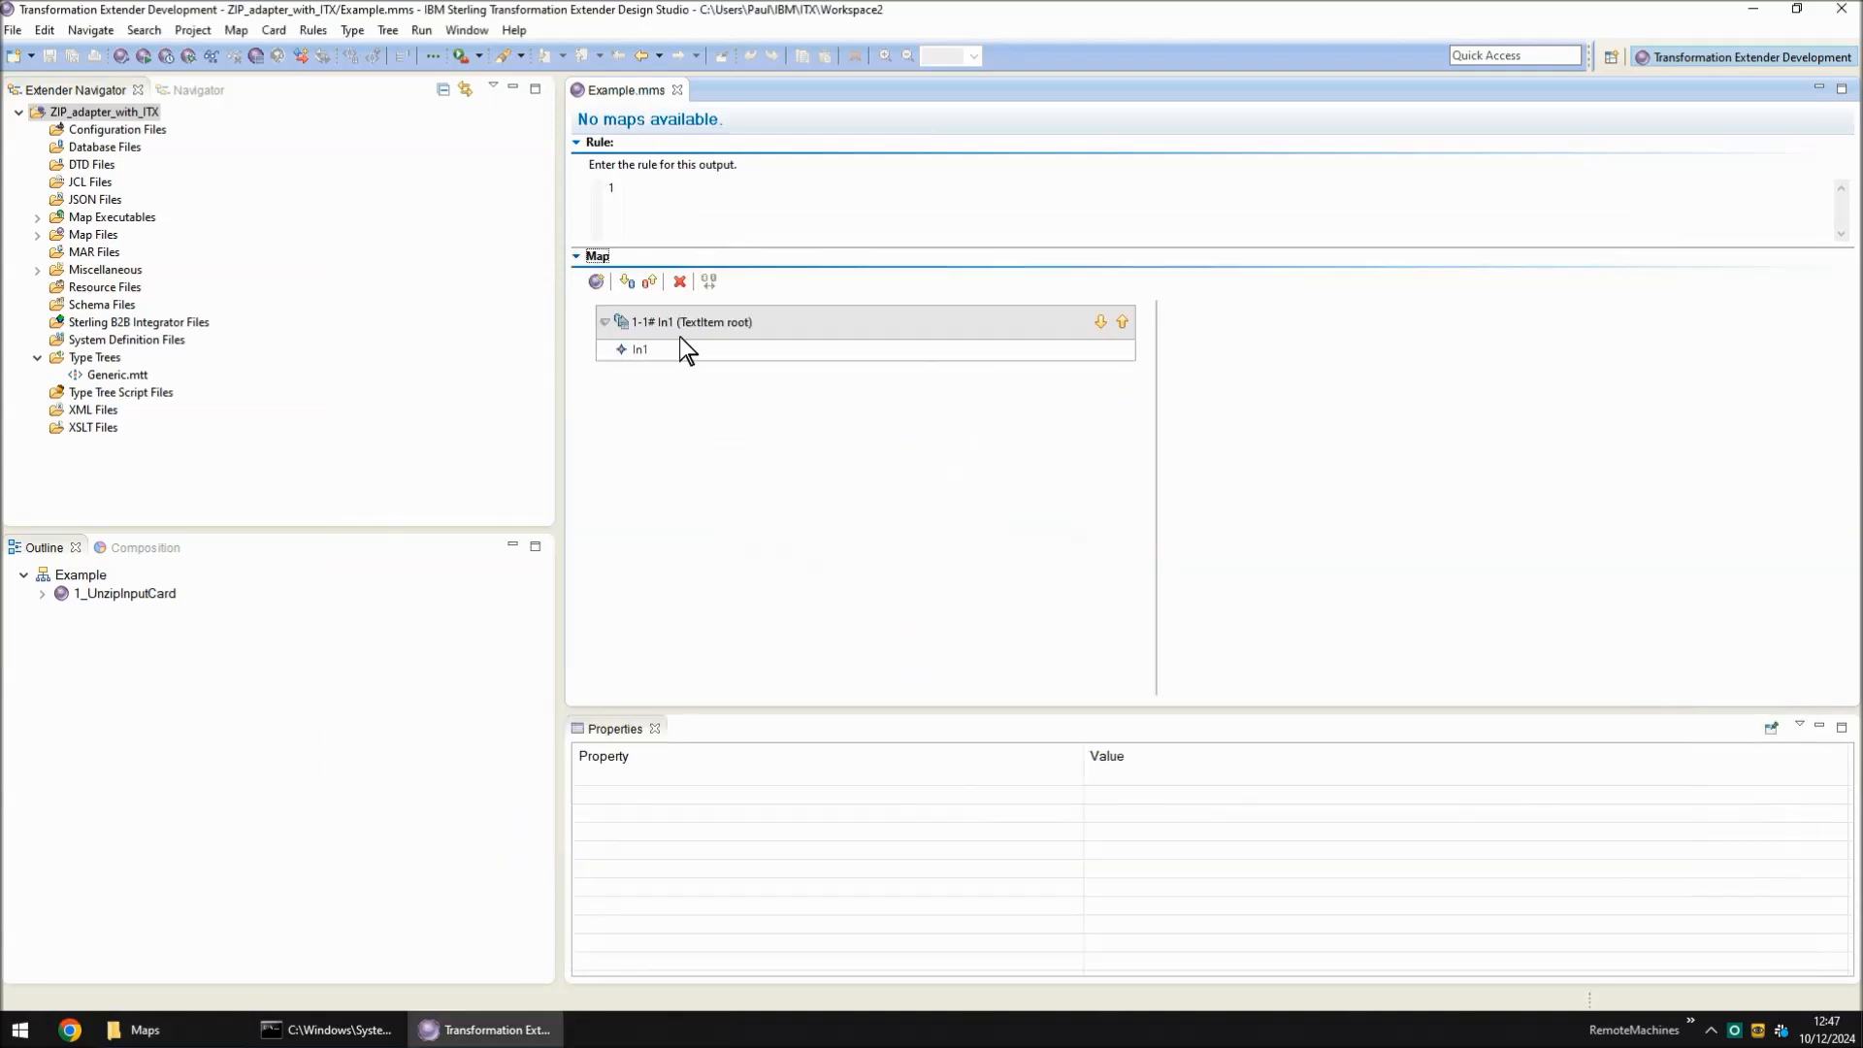
pyautogui.doubleClick(718, 323)
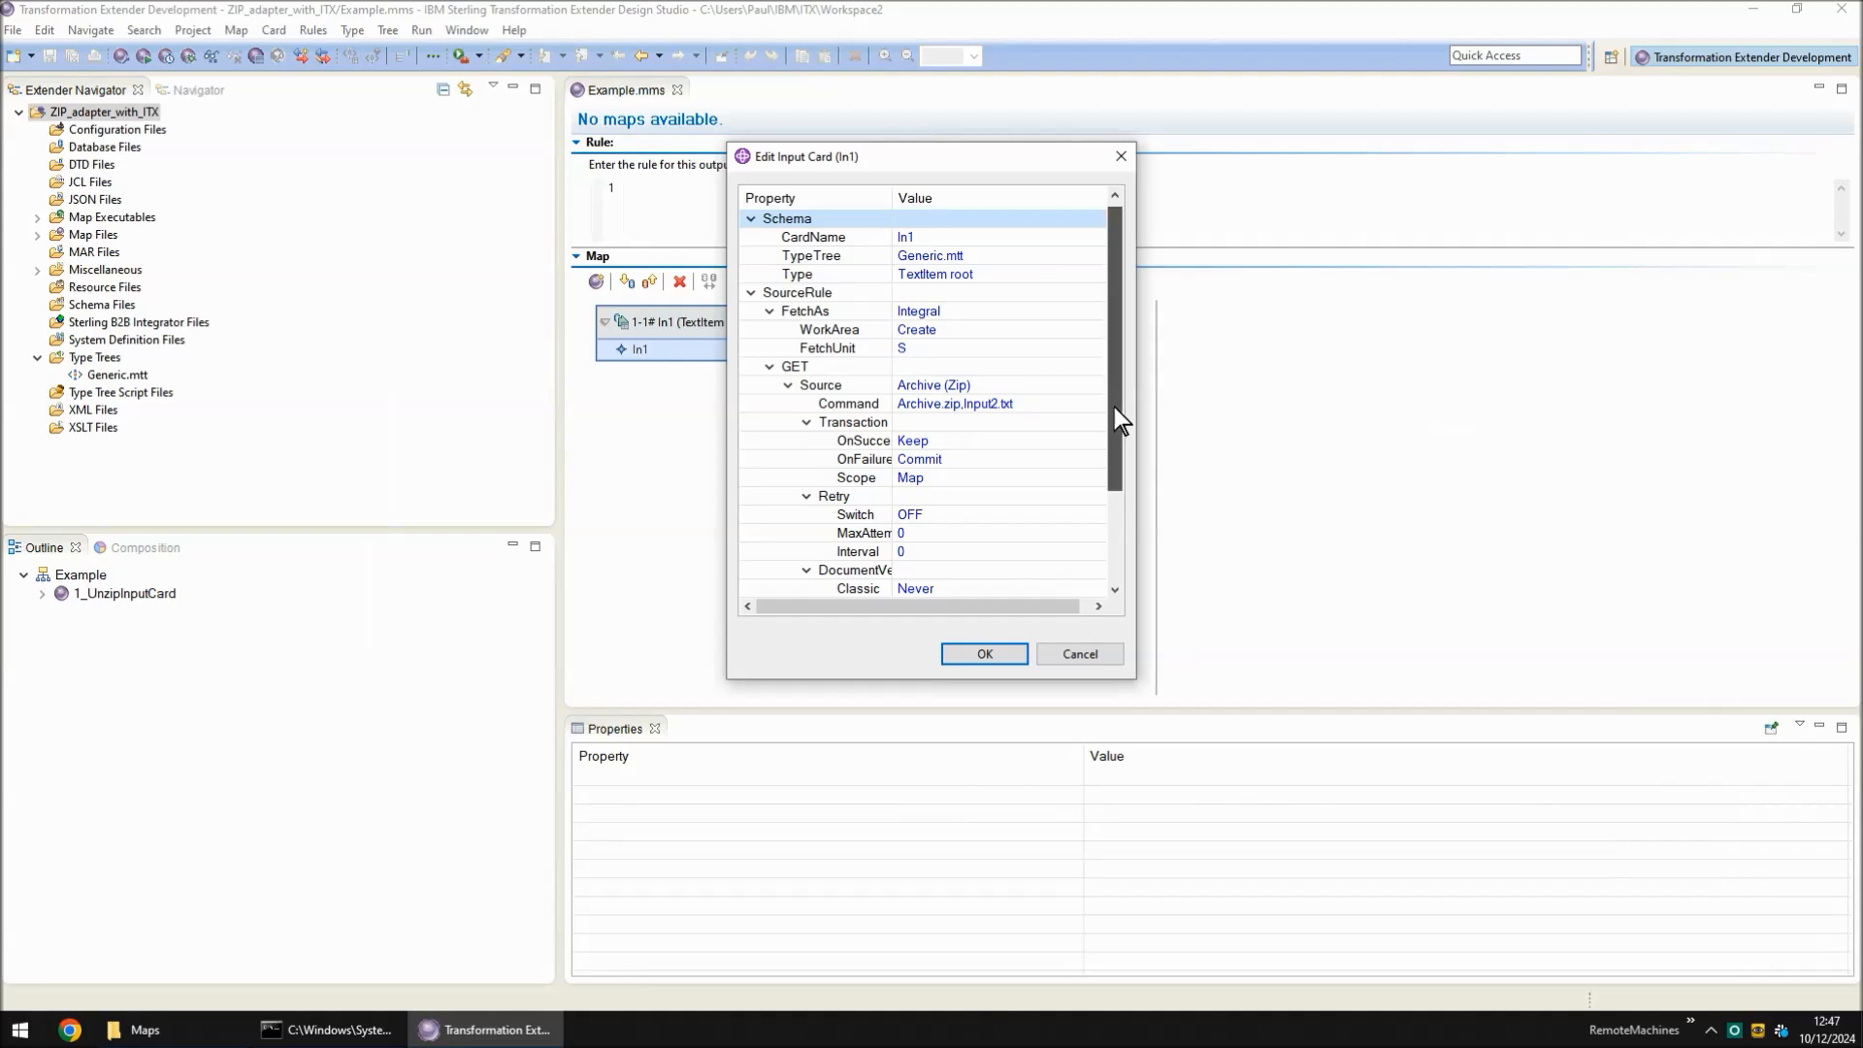
pyautogui.moveTo(1114, 400); pyautogui.dragTo(1048, 540)
pyautogui.click(971, 520)
pyautogui.click(971, 520)
pyautogui.click(985, 553)
pyautogui.click(985, 653)
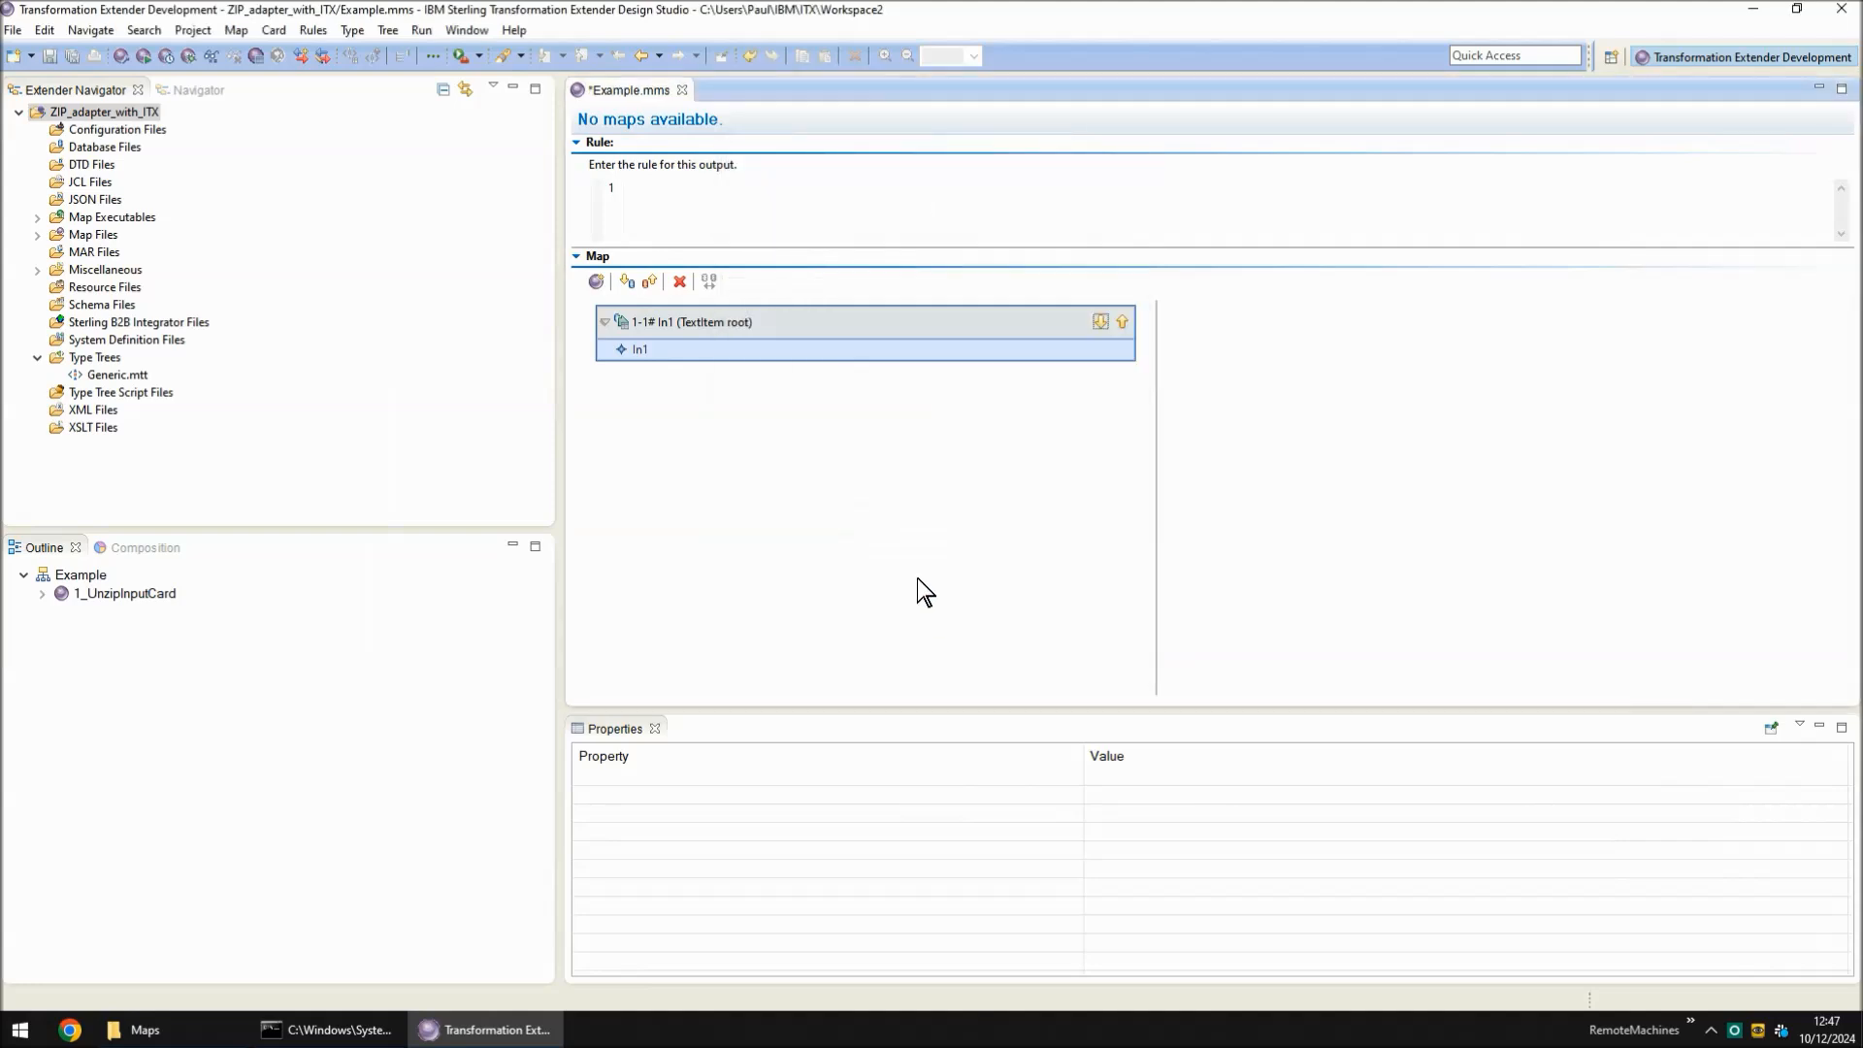
# Save and run the map again, and check the Maps folder for its backup file
pyautogui.hotkey('ctrl', 's')
pyautogui.hotkey('ctrl', 'r')
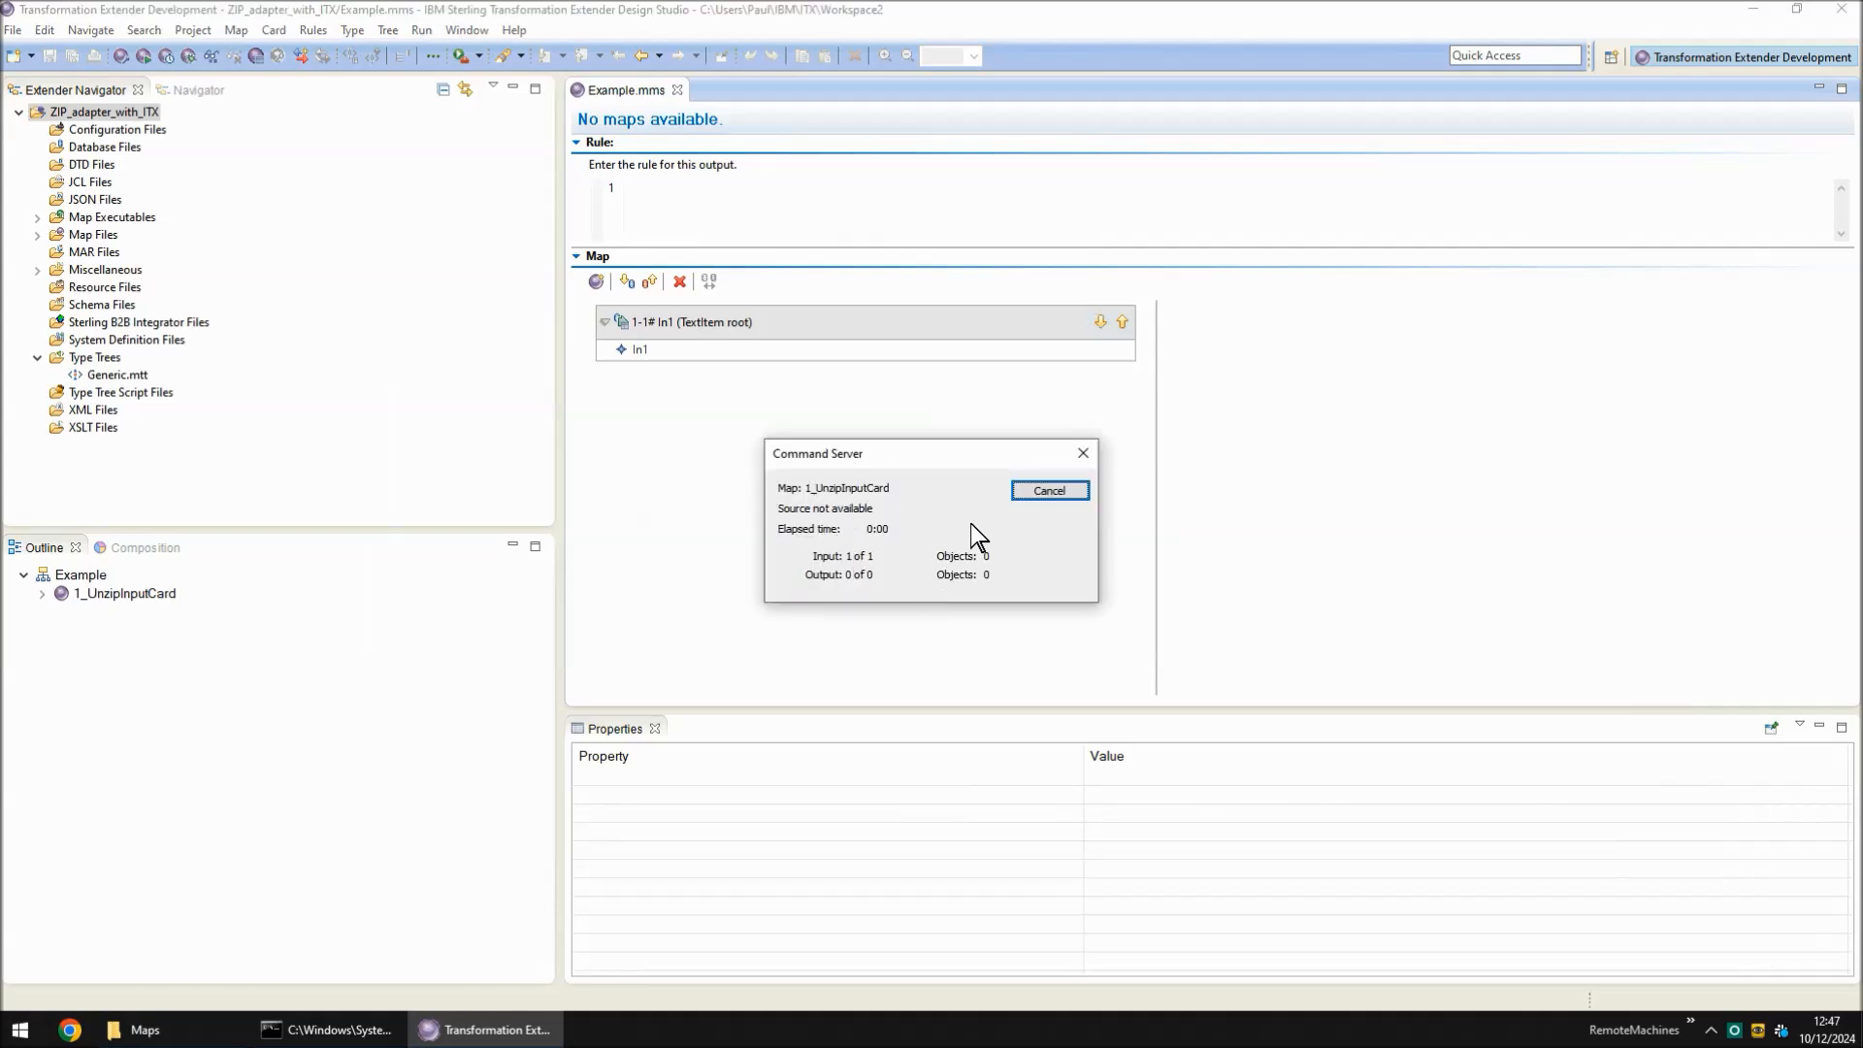
pyautogui.click(1025, 491)
pyautogui.click(146, 1030)
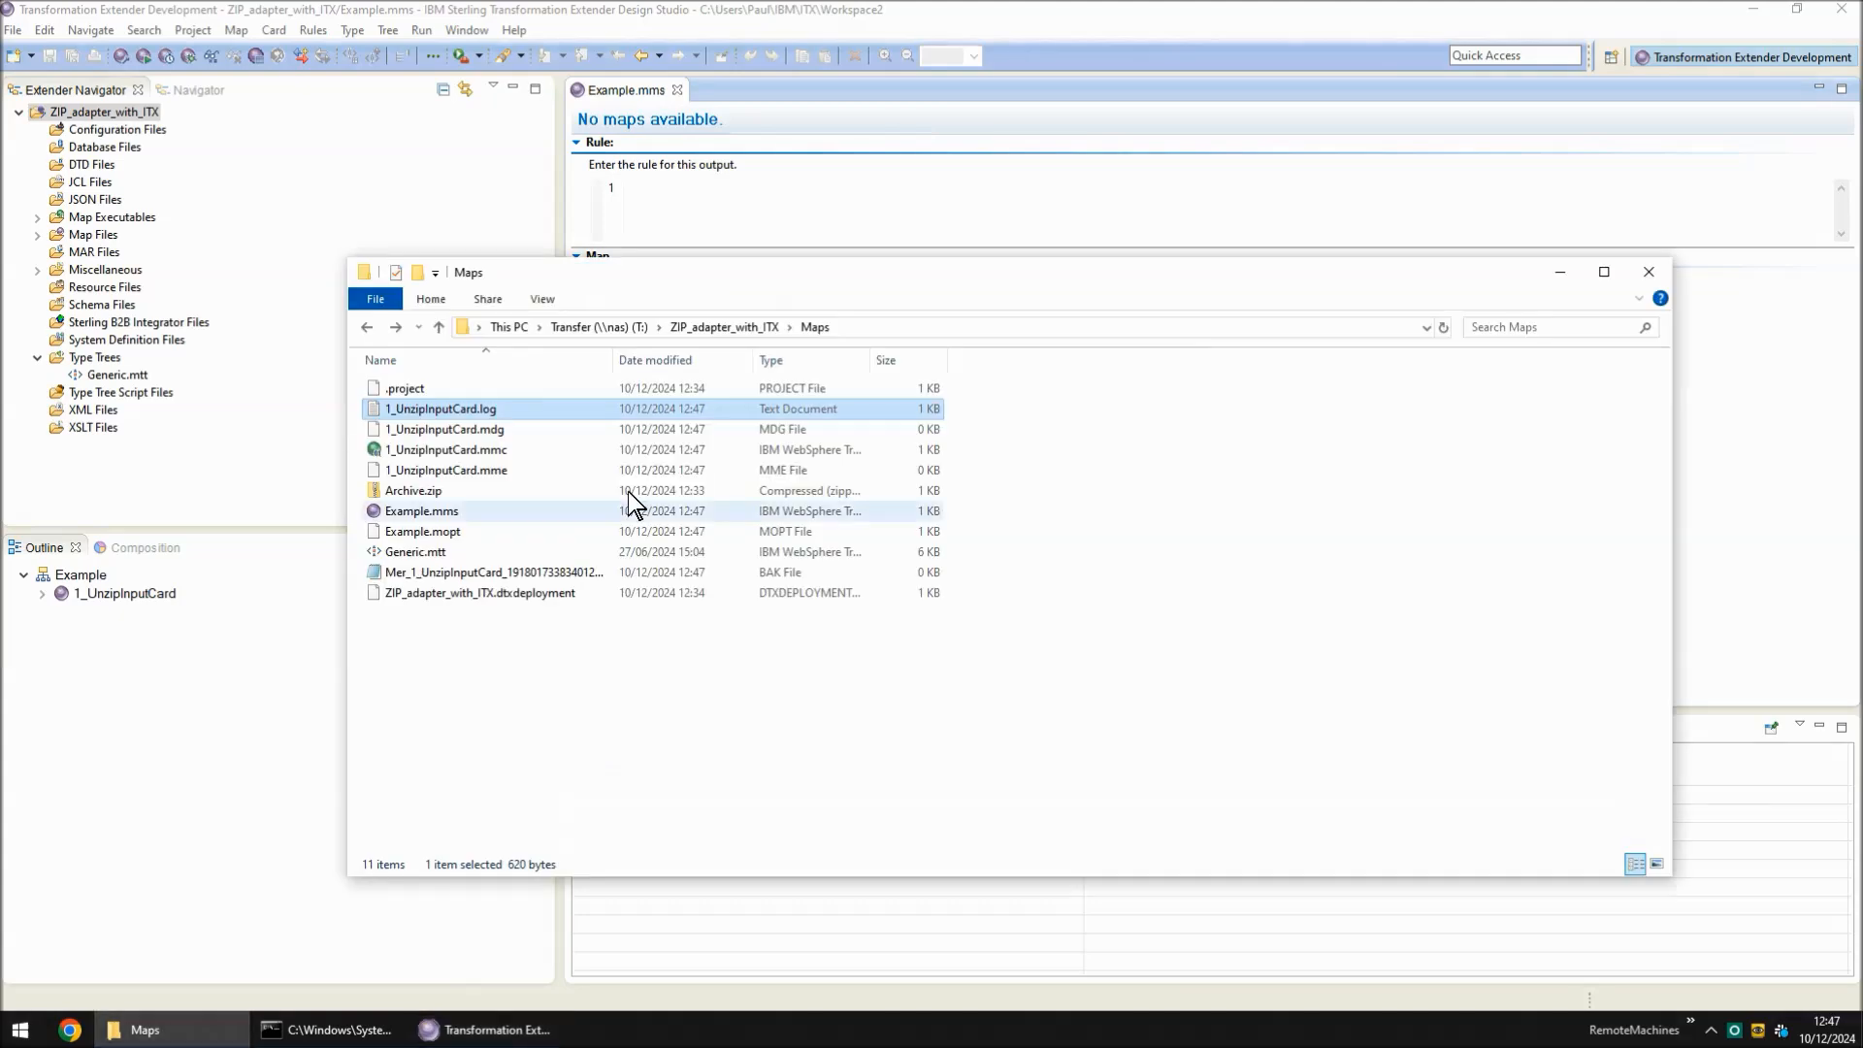
pyautogui.click(485, 572)
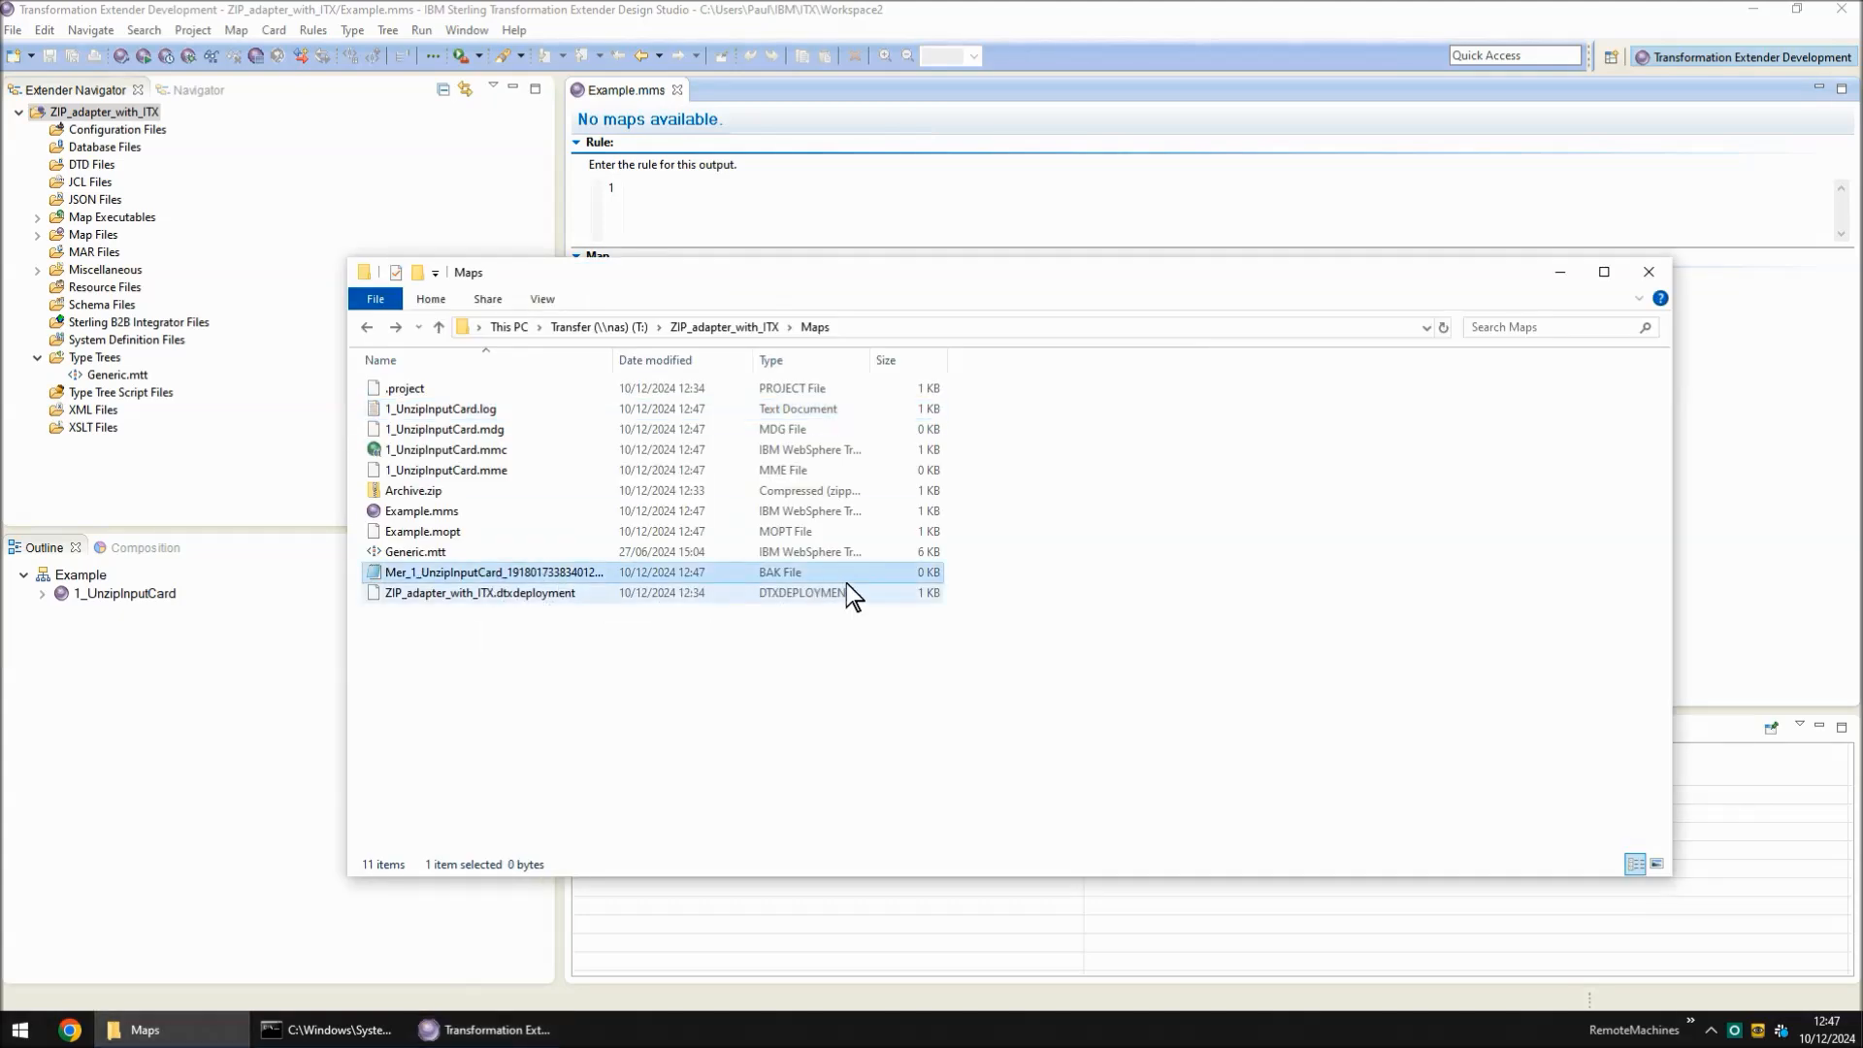
# Rerun dtxcmdsv64 1_UnzipInputCard.mmc -BI in the command prompt with the updated map
pyautogui.click(345, 1031)
pyautogui.press('Up')
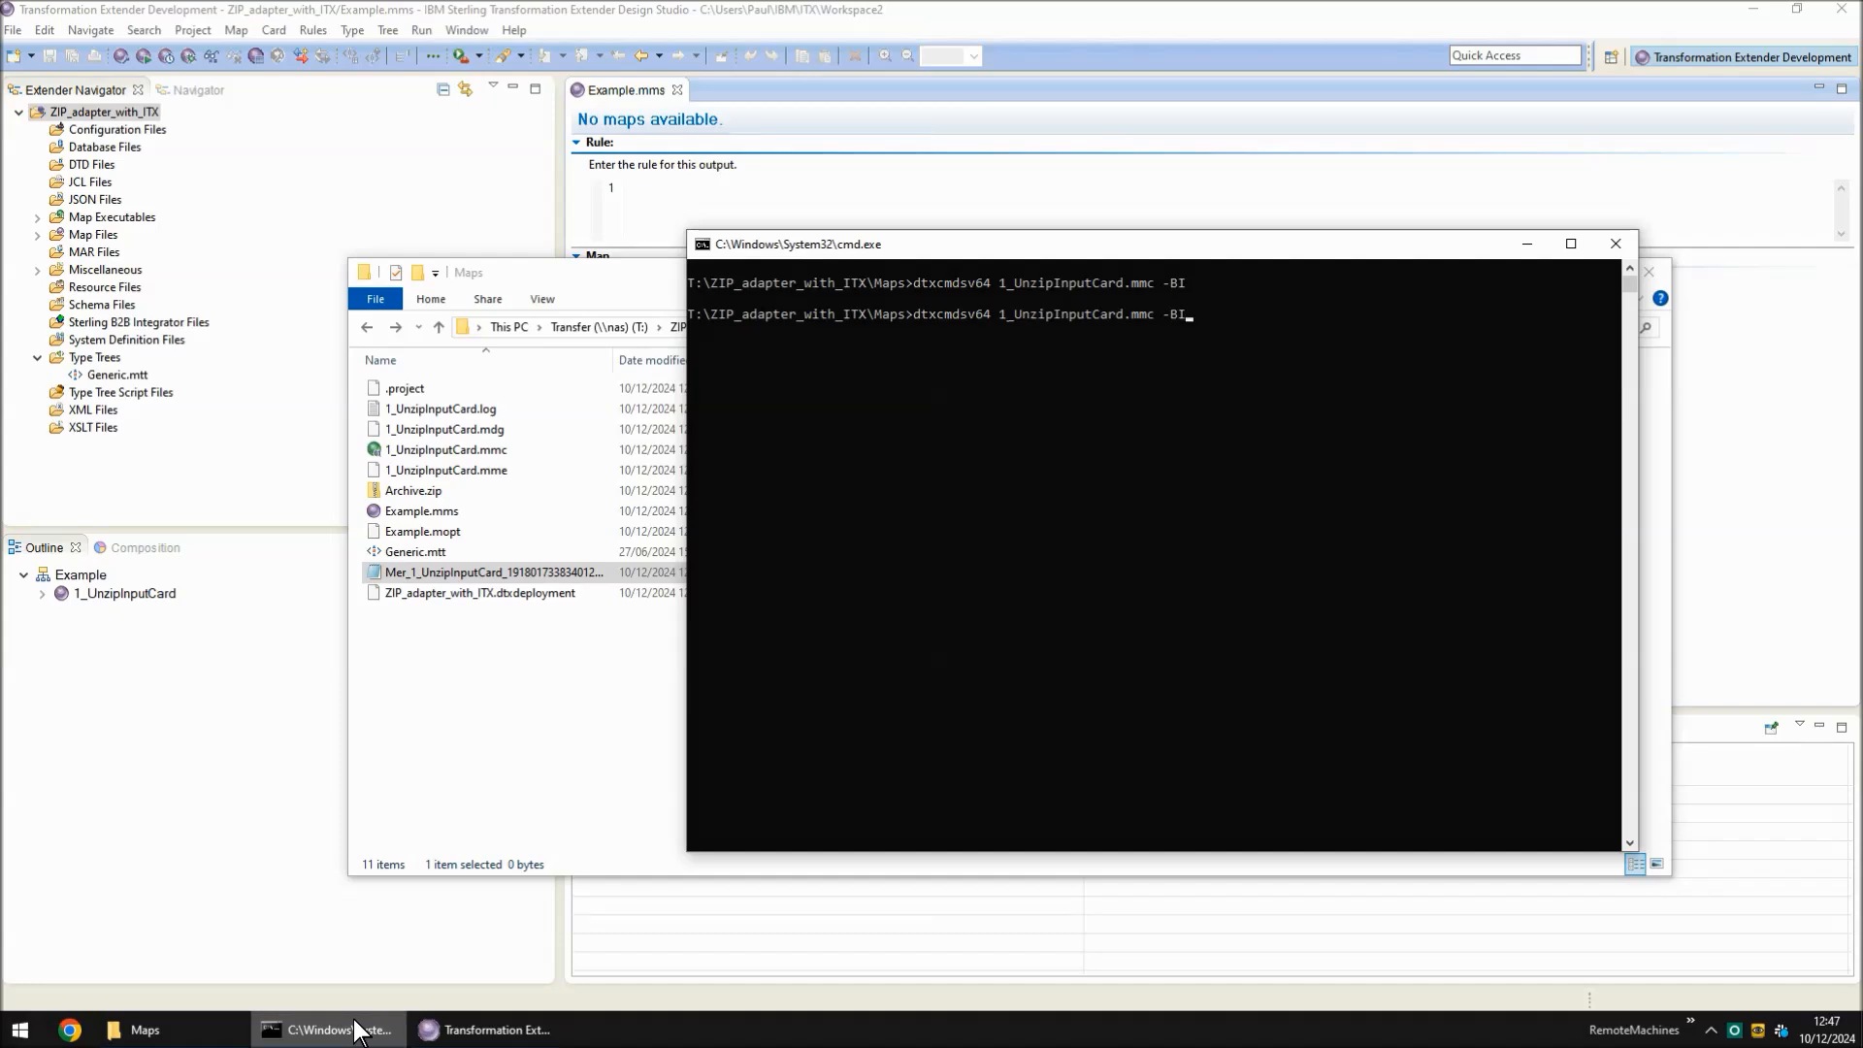
pyautogui.press('Return')
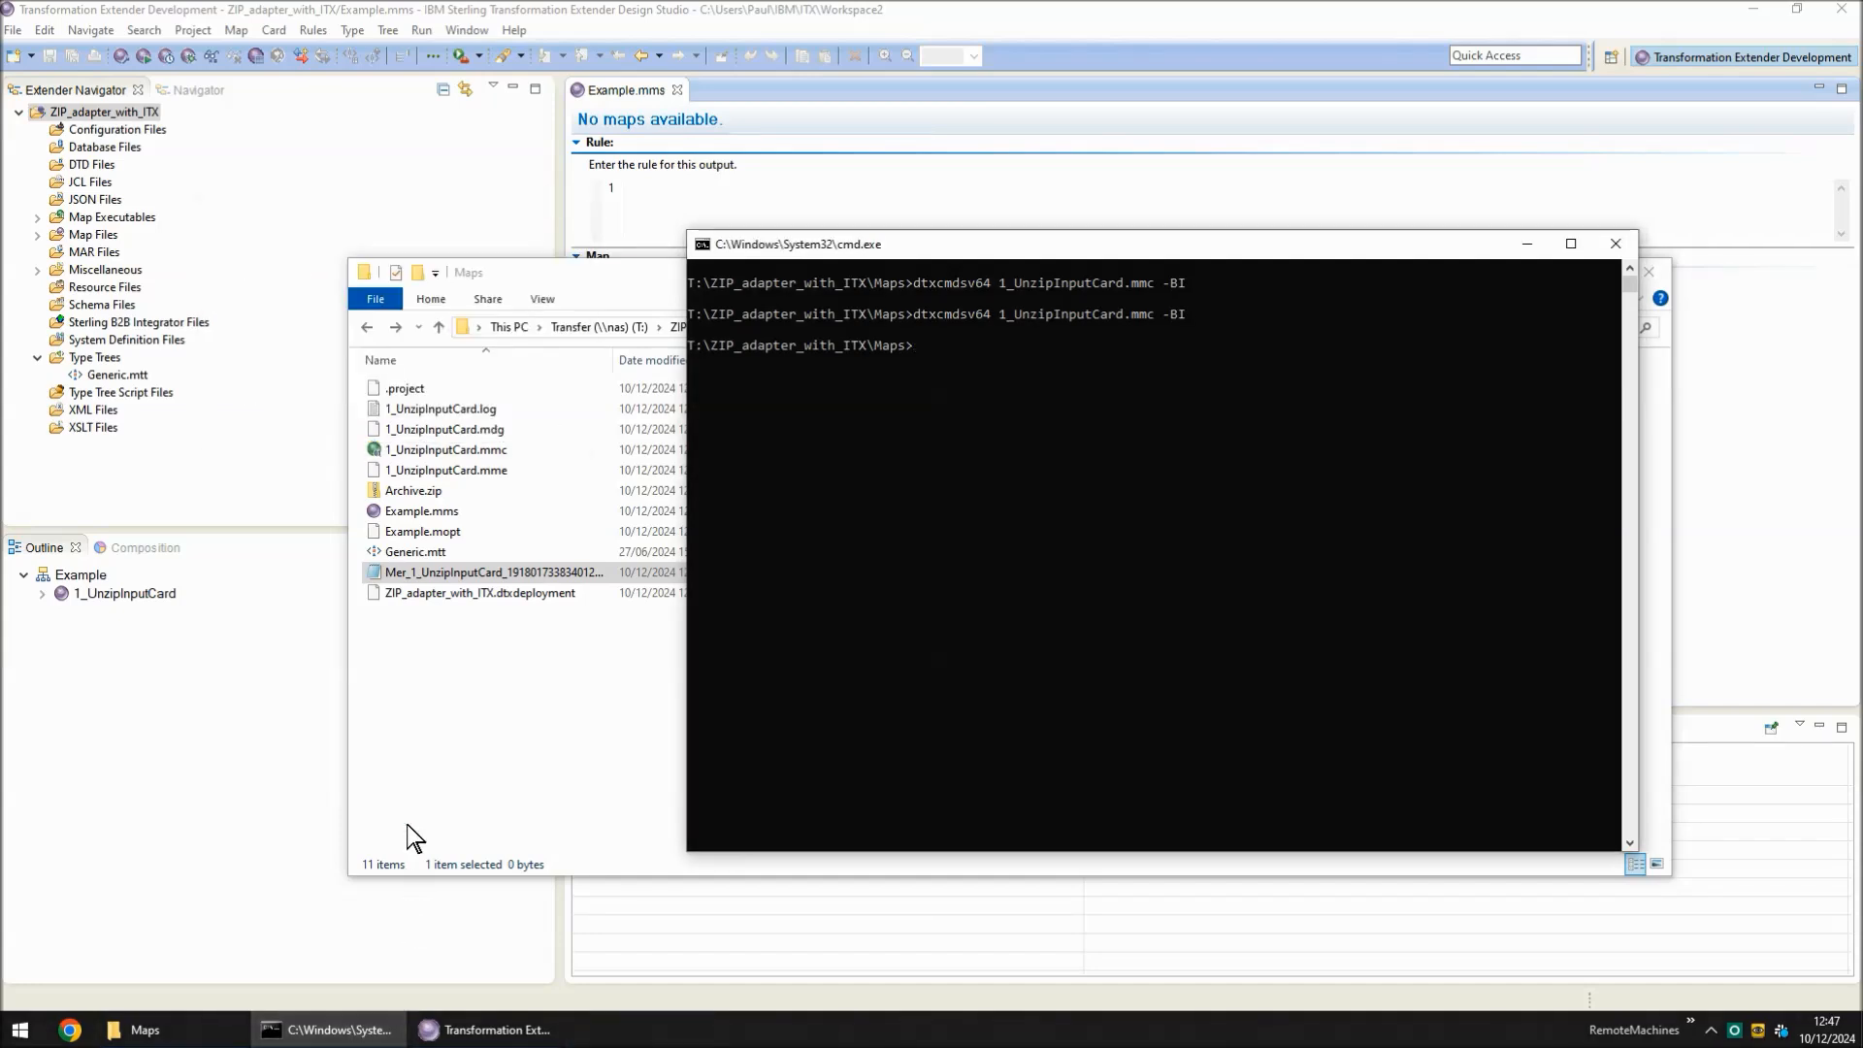
# Open the newest BAK file in the Maps folder, review its contents, and close it
pyautogui.click(462, 741)
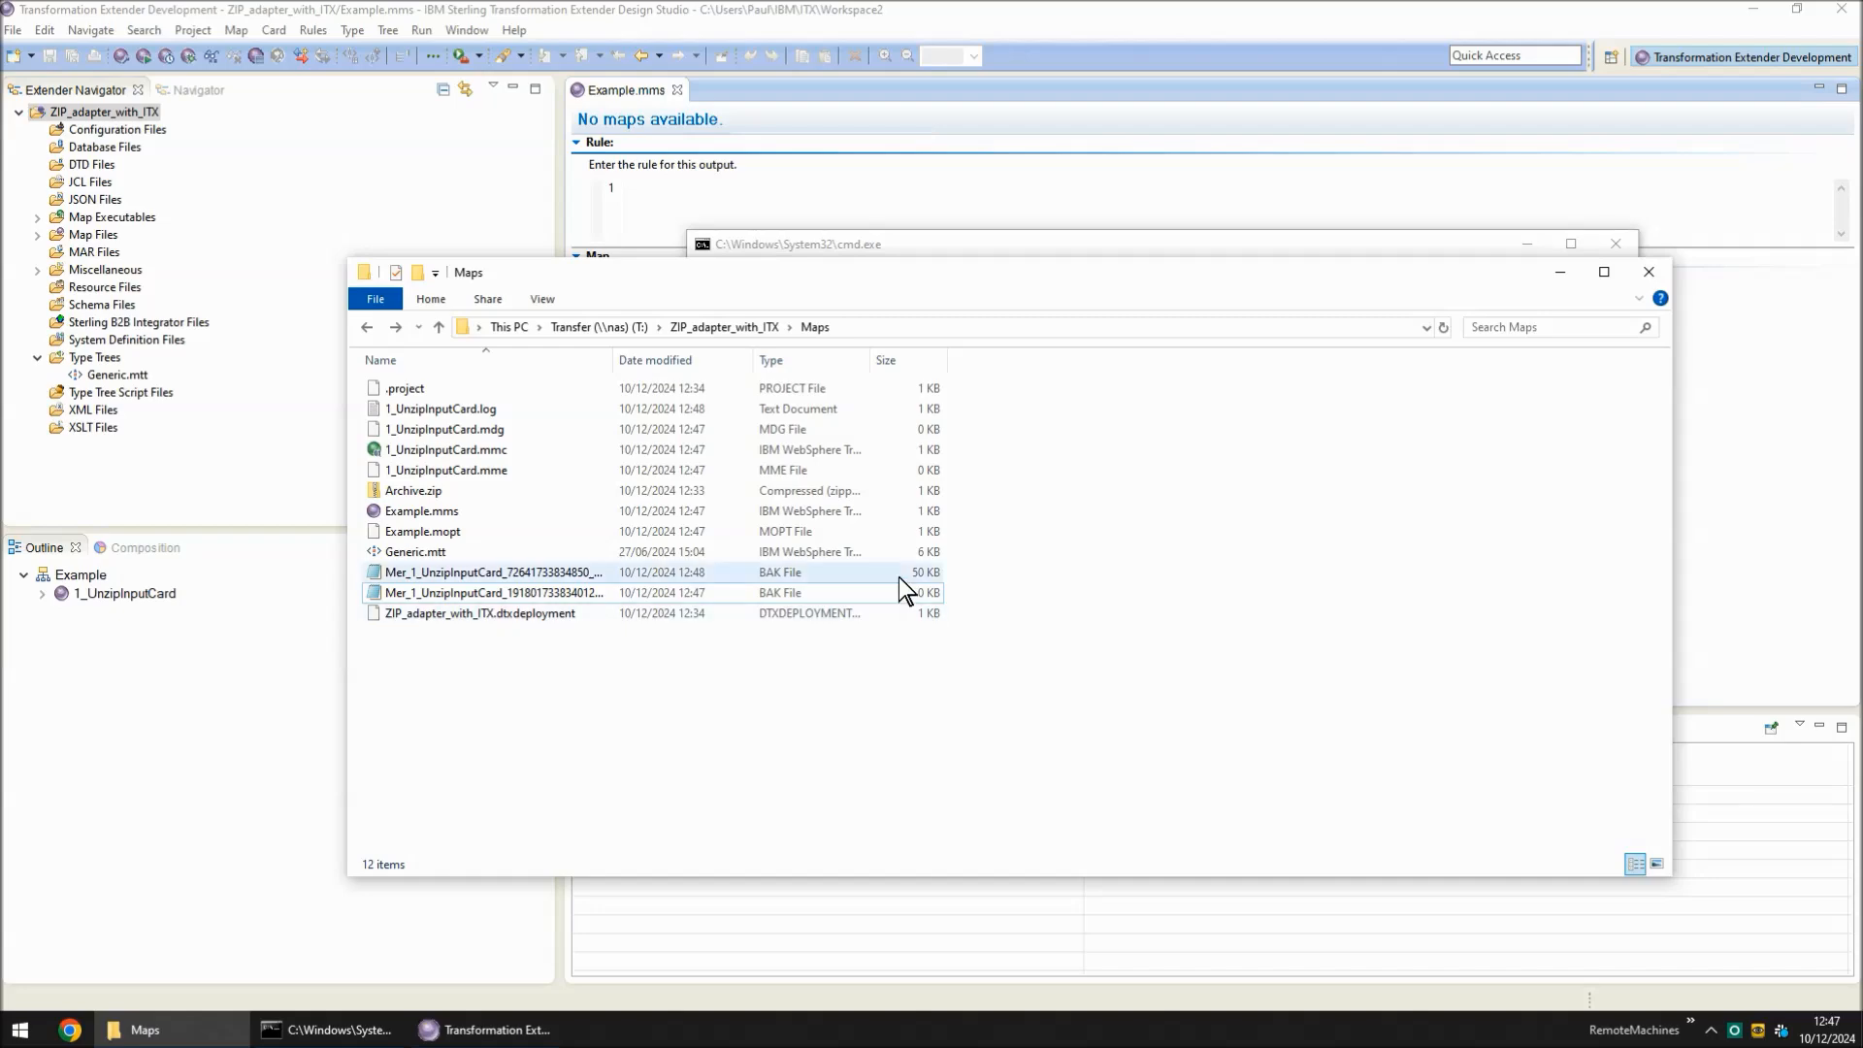
pyautogui.doubleClick(534, 573)
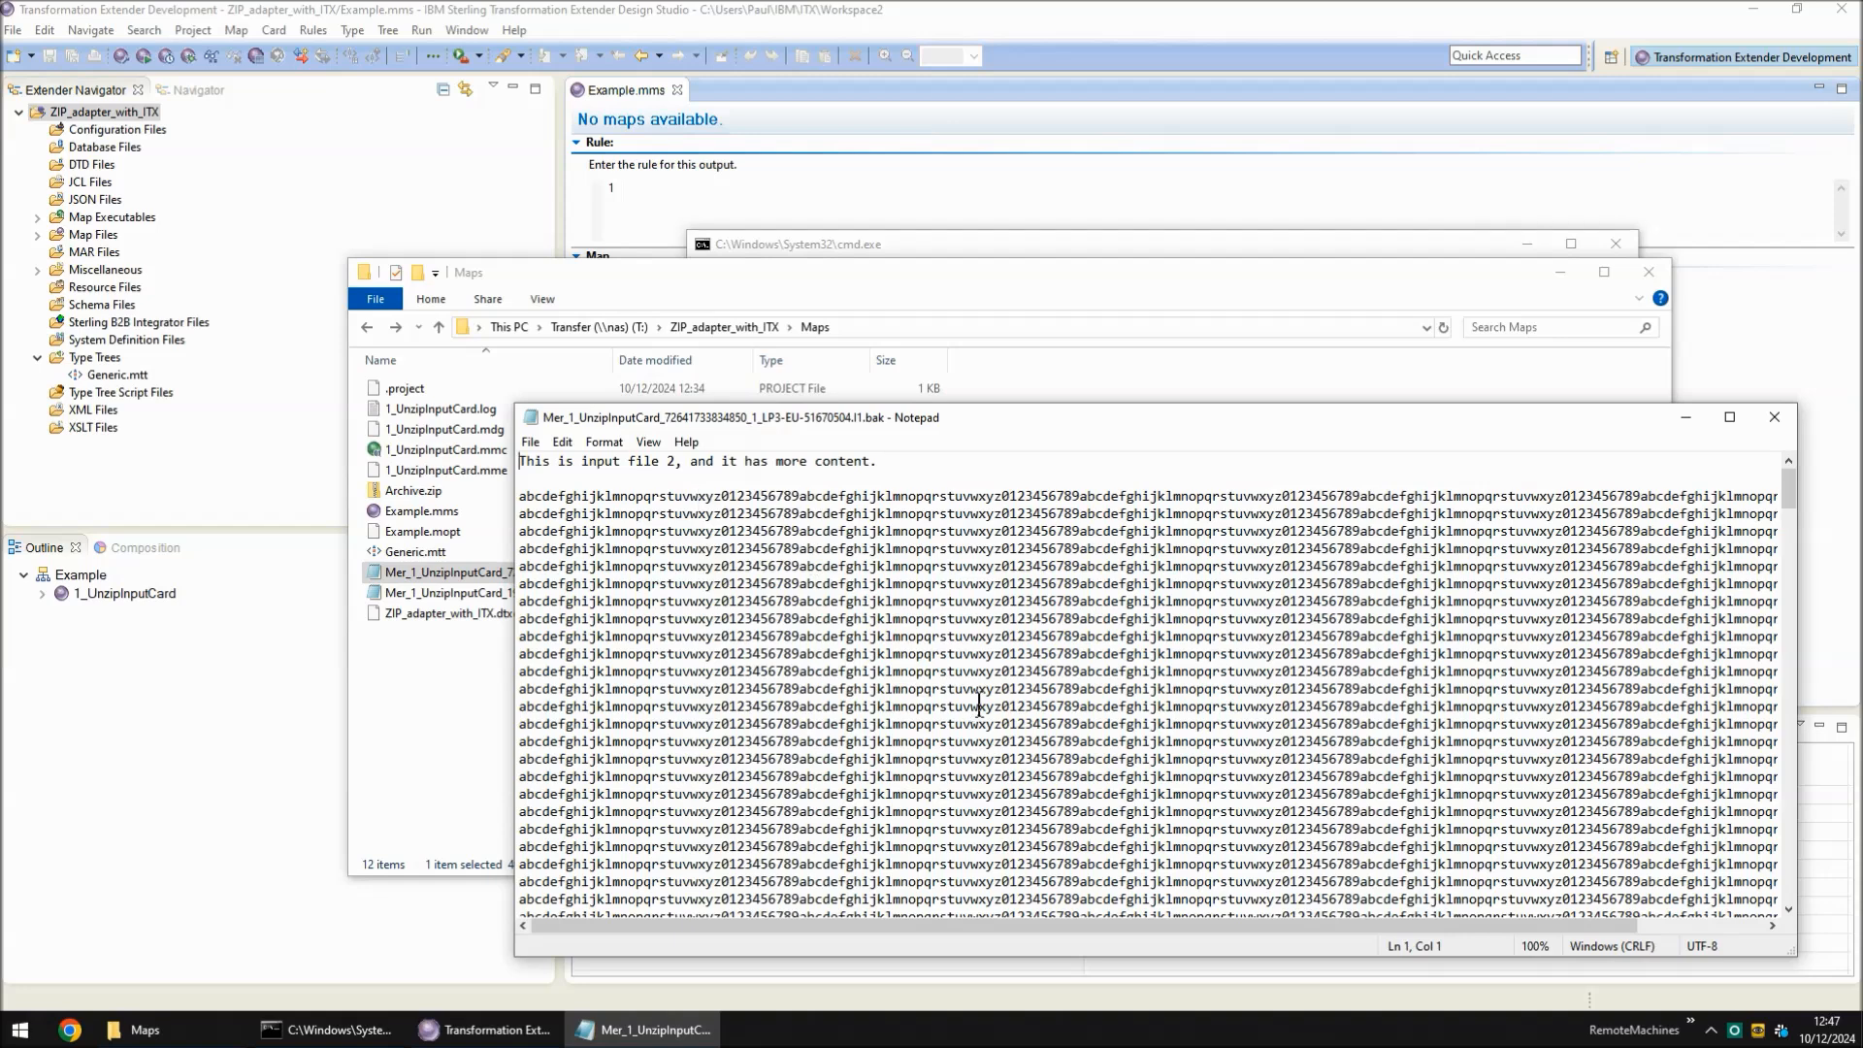
pyautogui.click(1778, 420)
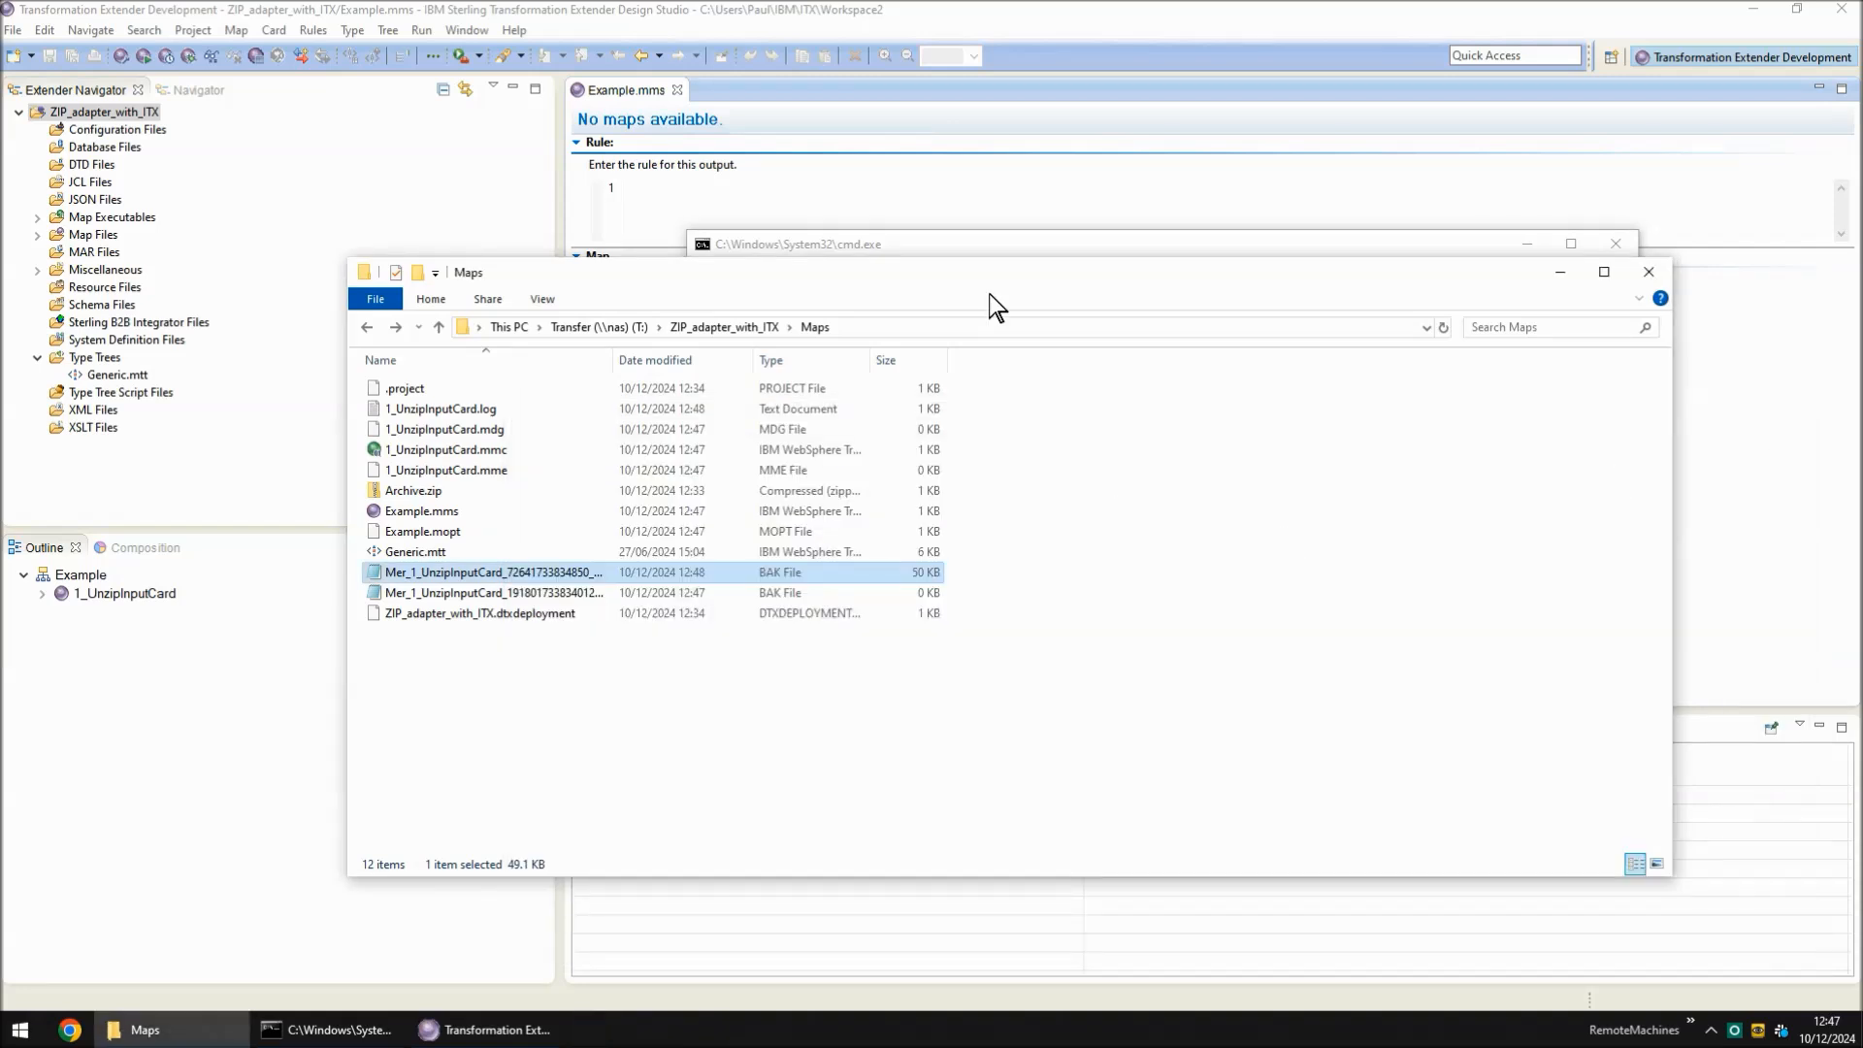
# Reopen input card In1 in the Design Studio and copy the Maps folder's path from File Explorer
pyautogui.click(633, 87)
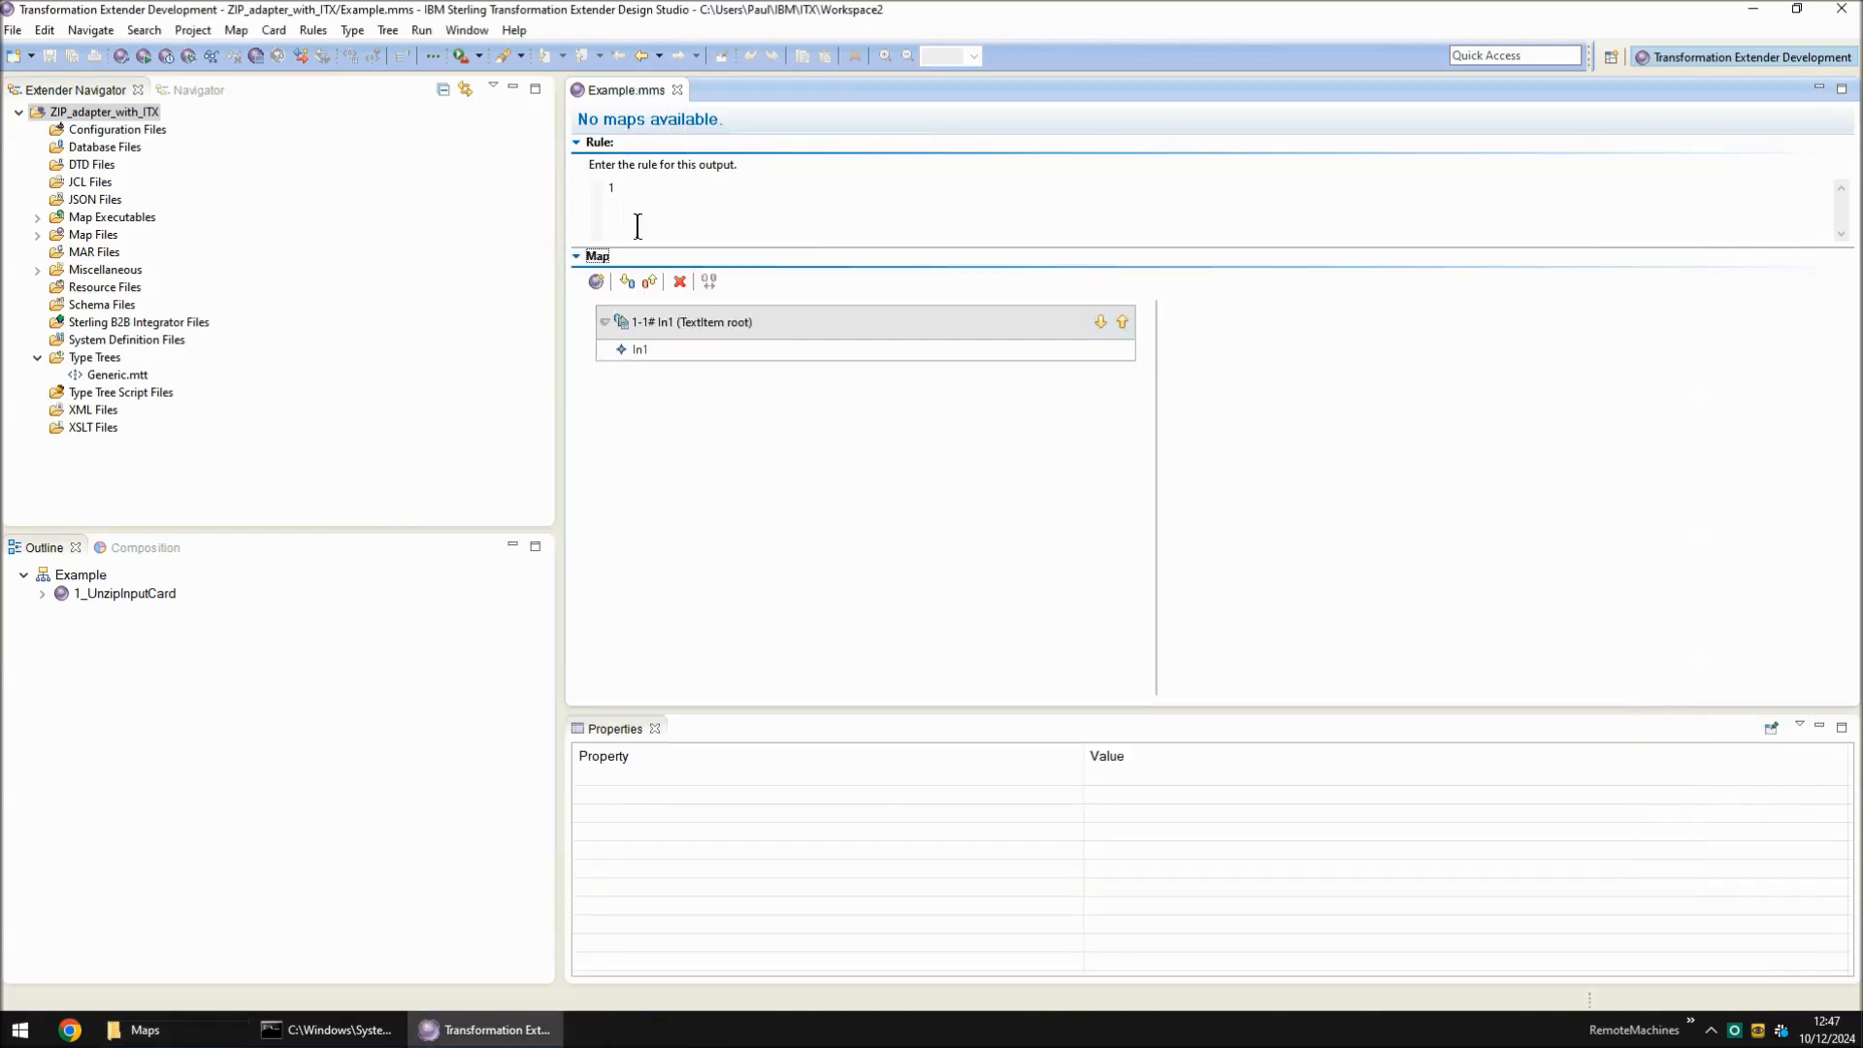
pyautogui.doubleClick(716, 320)
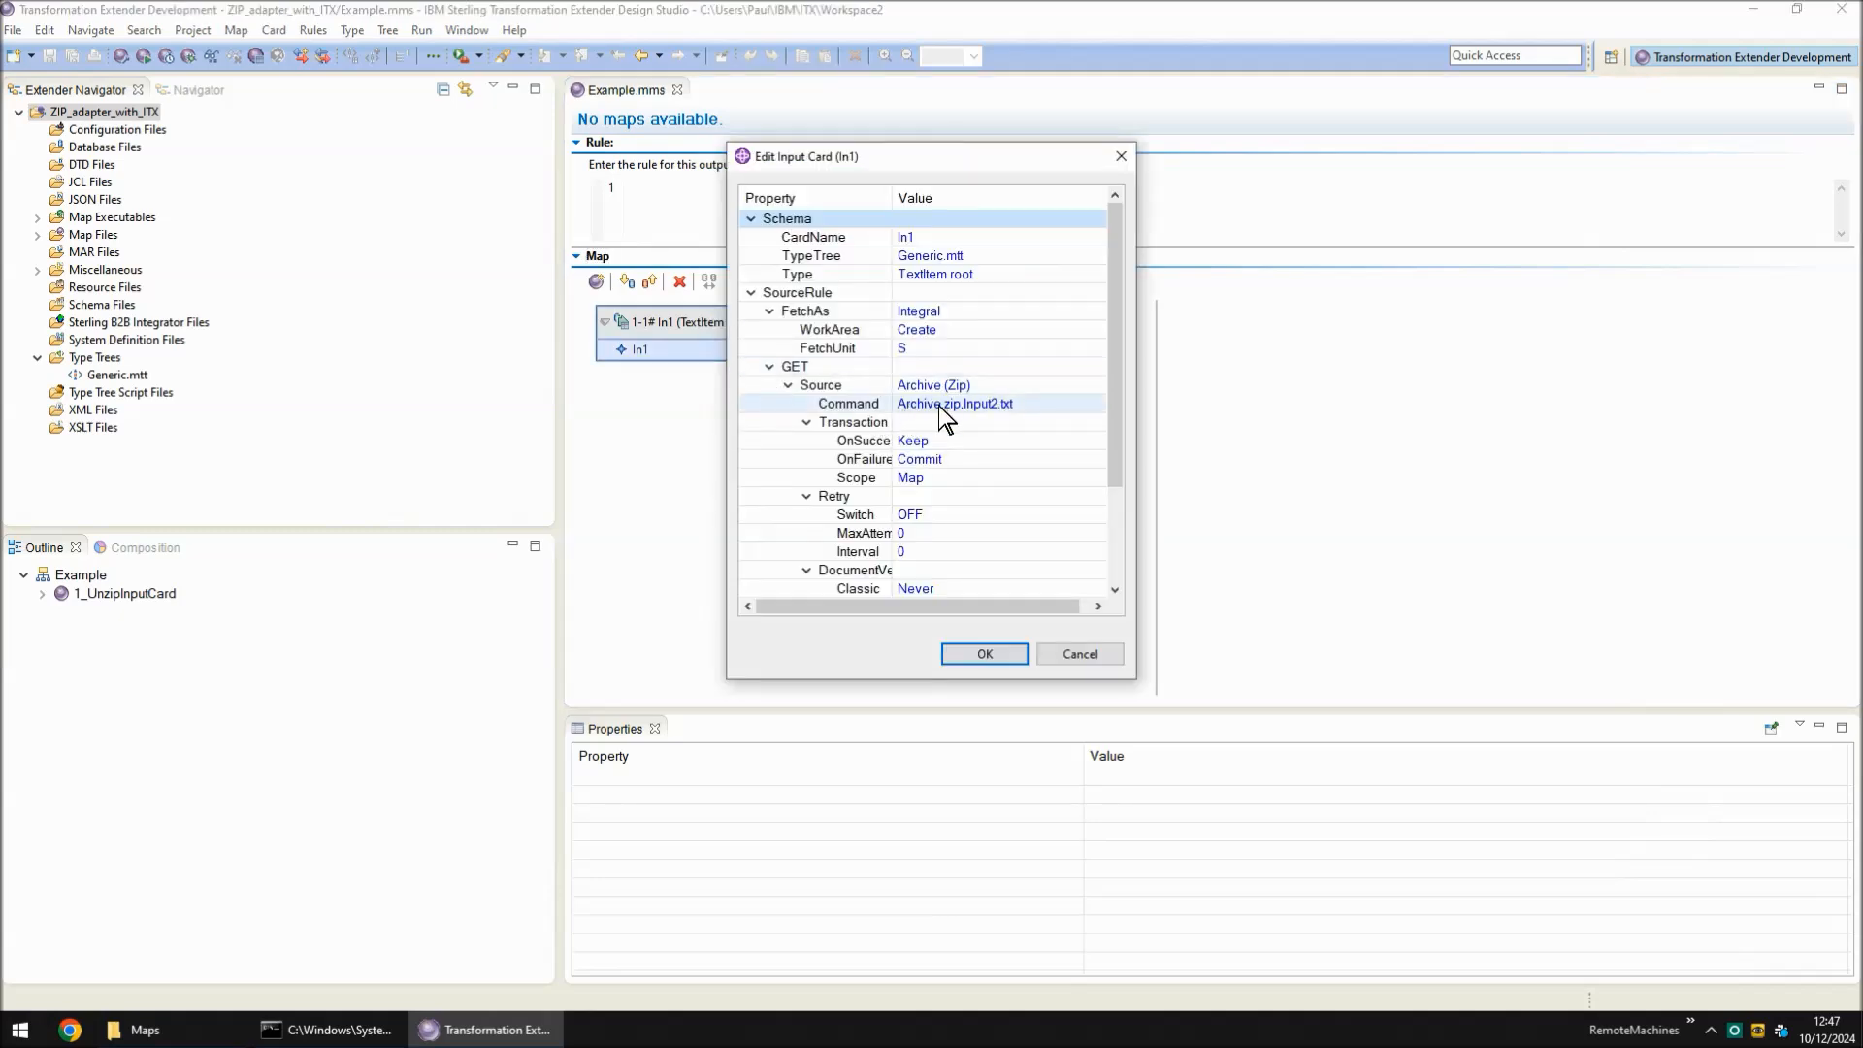
pyautogui.click(199, 1039)
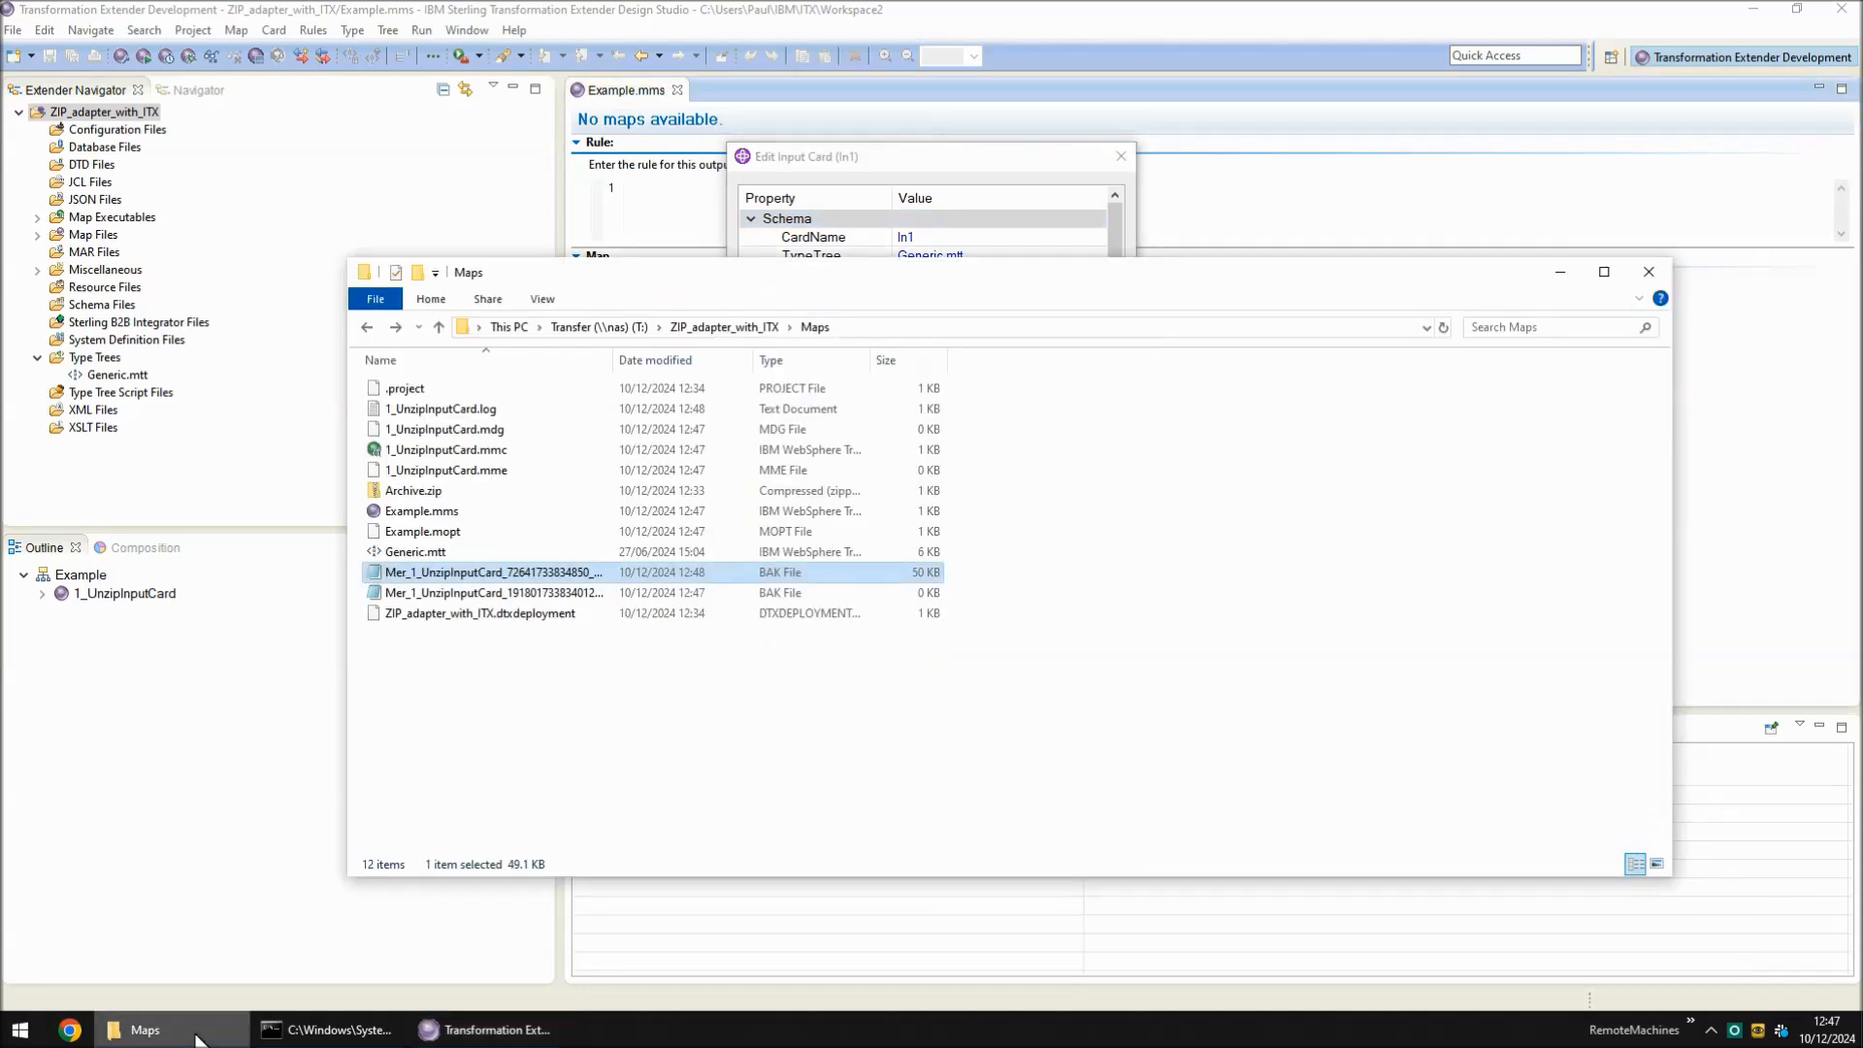
pyautogui.hotkey('alt', 'd')
pyautogui.hotkey('ctrl', 'c')
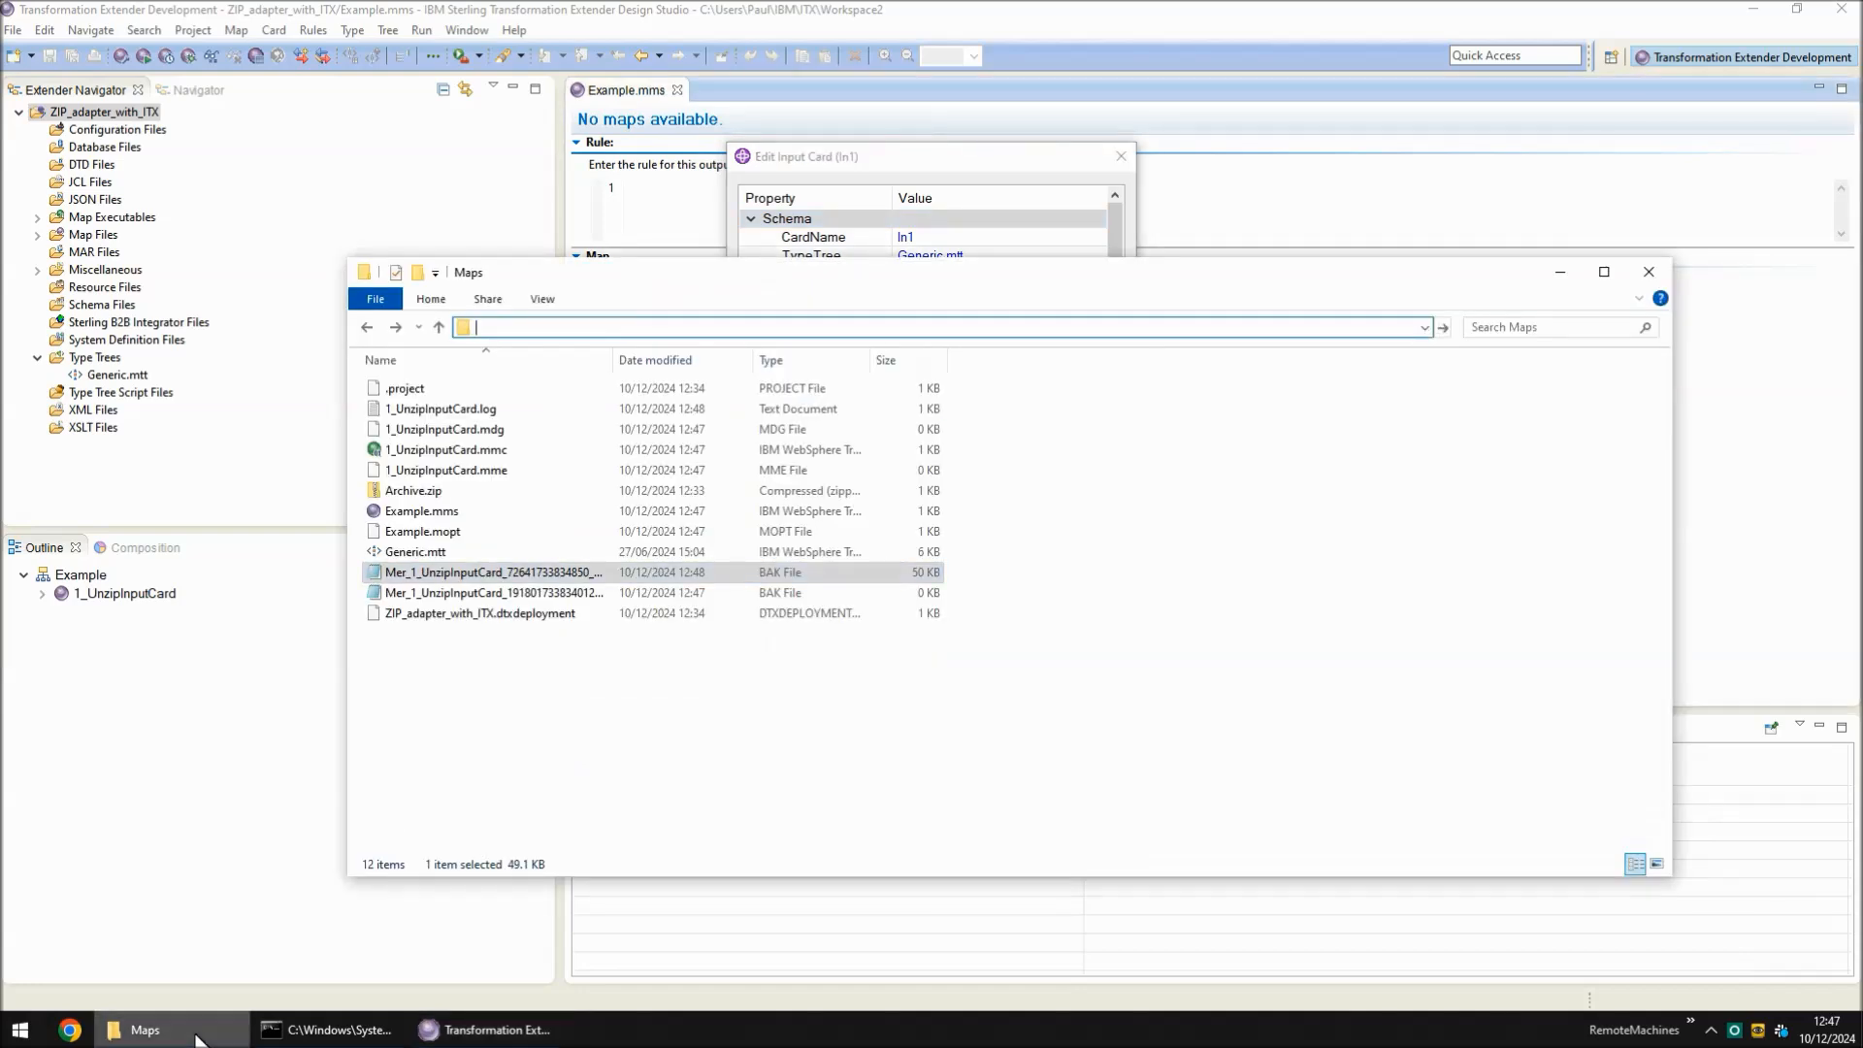
pyautogui.click(145, 1030)
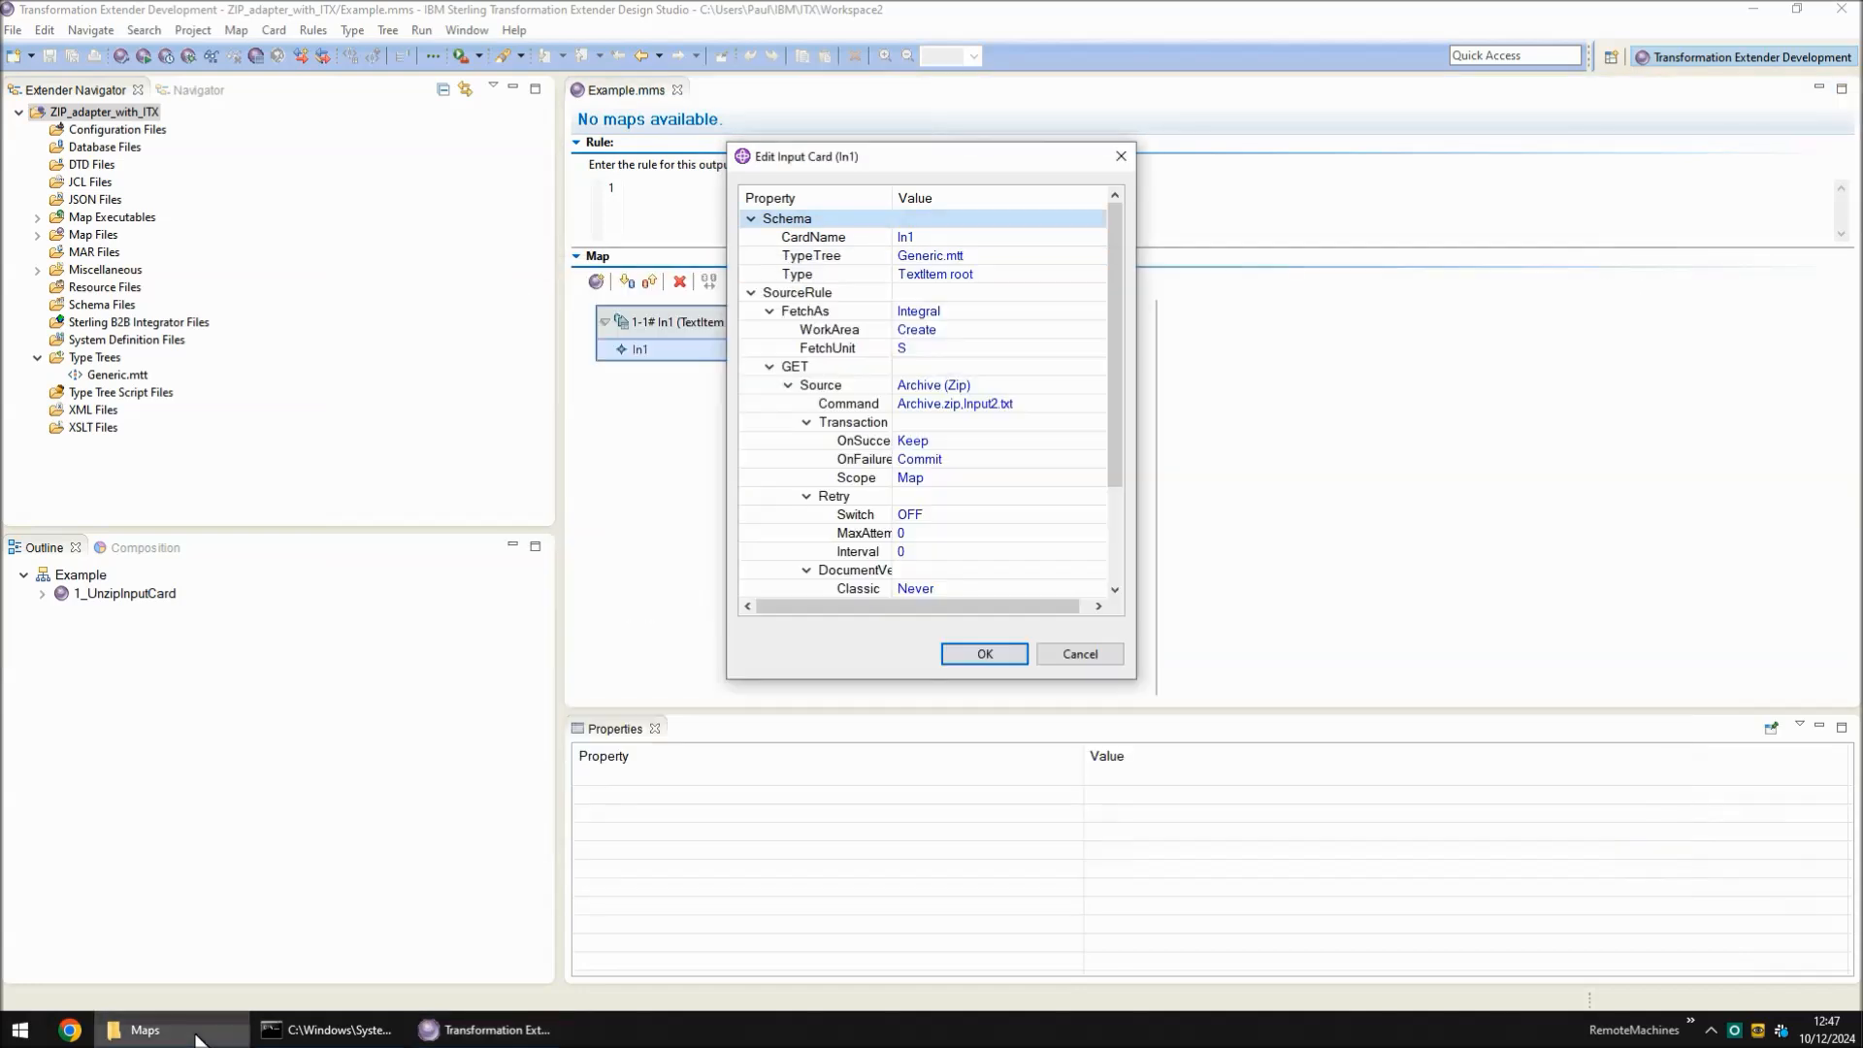
# Set In1's source command to T:\ZIP_adapter_with_ITX\Maps\Archive.zip,Input2.txt using the copied folder path, and apply the card changes
pyautogui.click(1074, 403)
pyautogui.write('\\')
pyautogui.press('Home')
pyautogui.hotkey('ctrl', 'v')
pyautogui.click(985, 653)
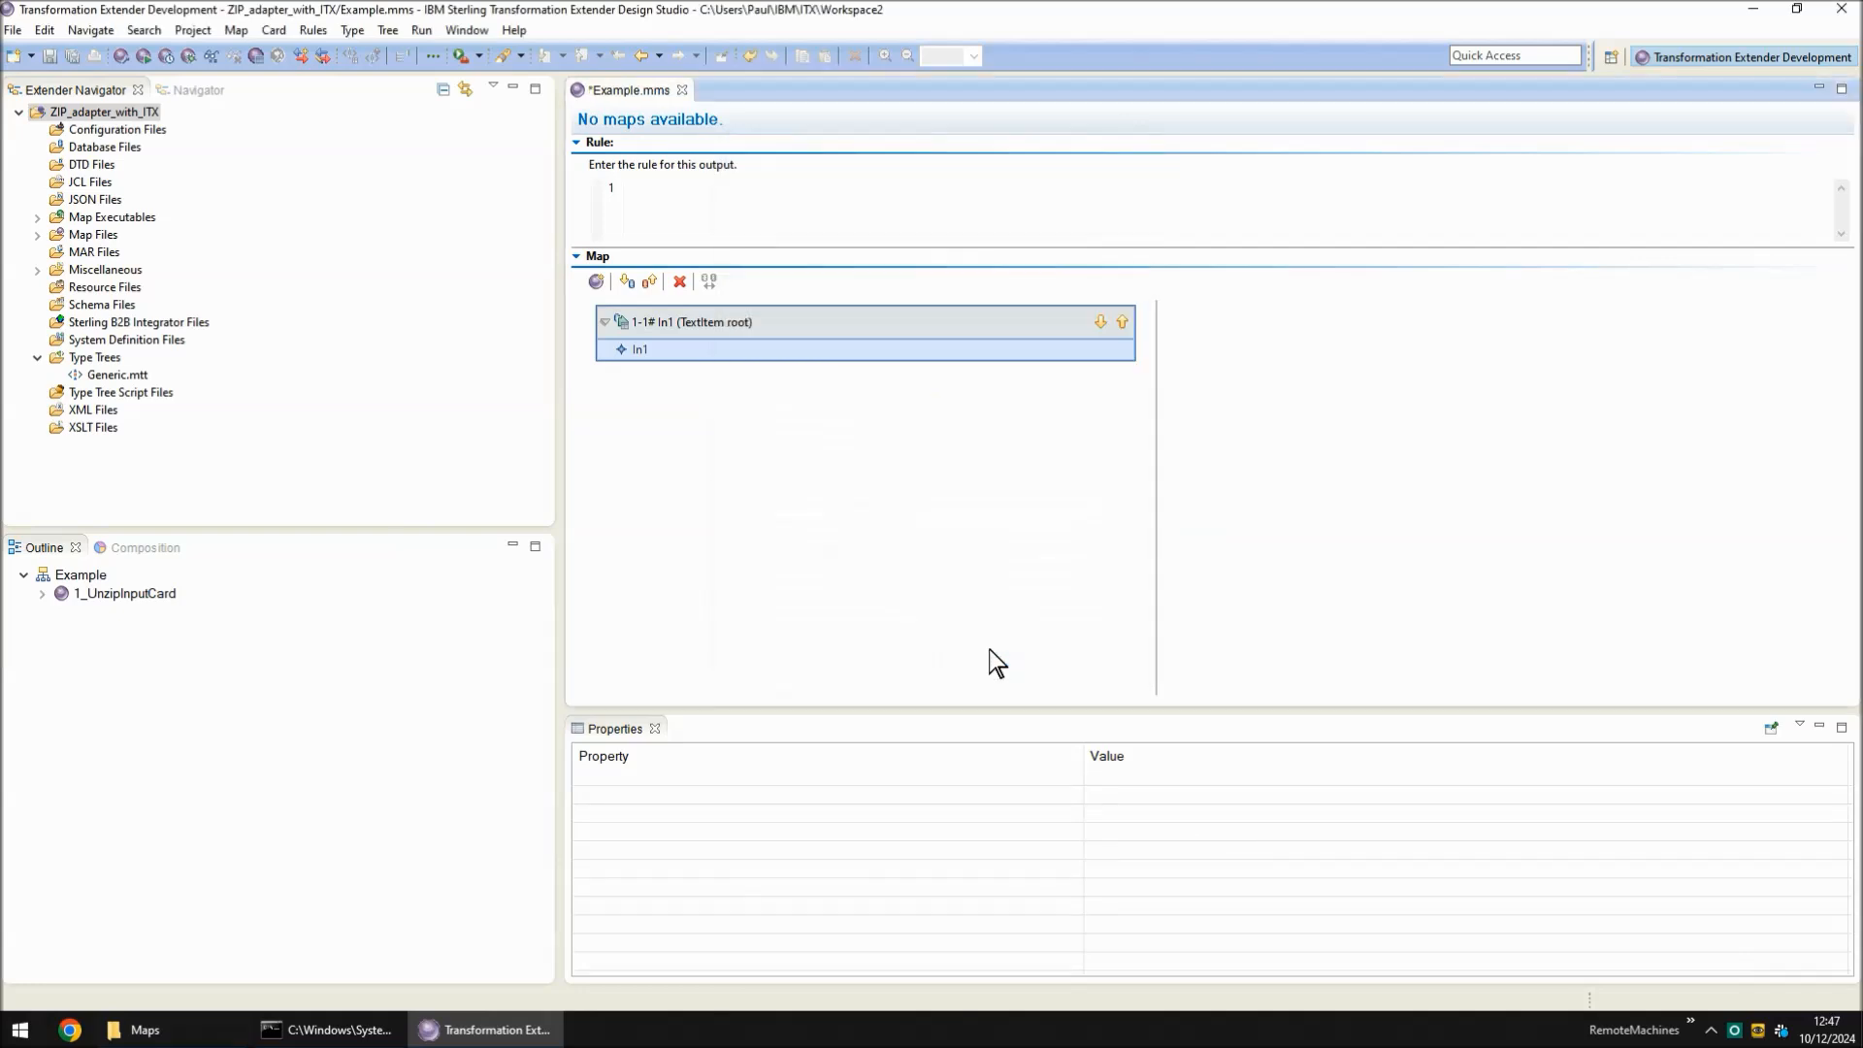
# Save and run 1_UnzipInputCard with the full archive path, and check the size of its new backup file in the Maps folder
pyautogui.hotkey('ctrl', 's')
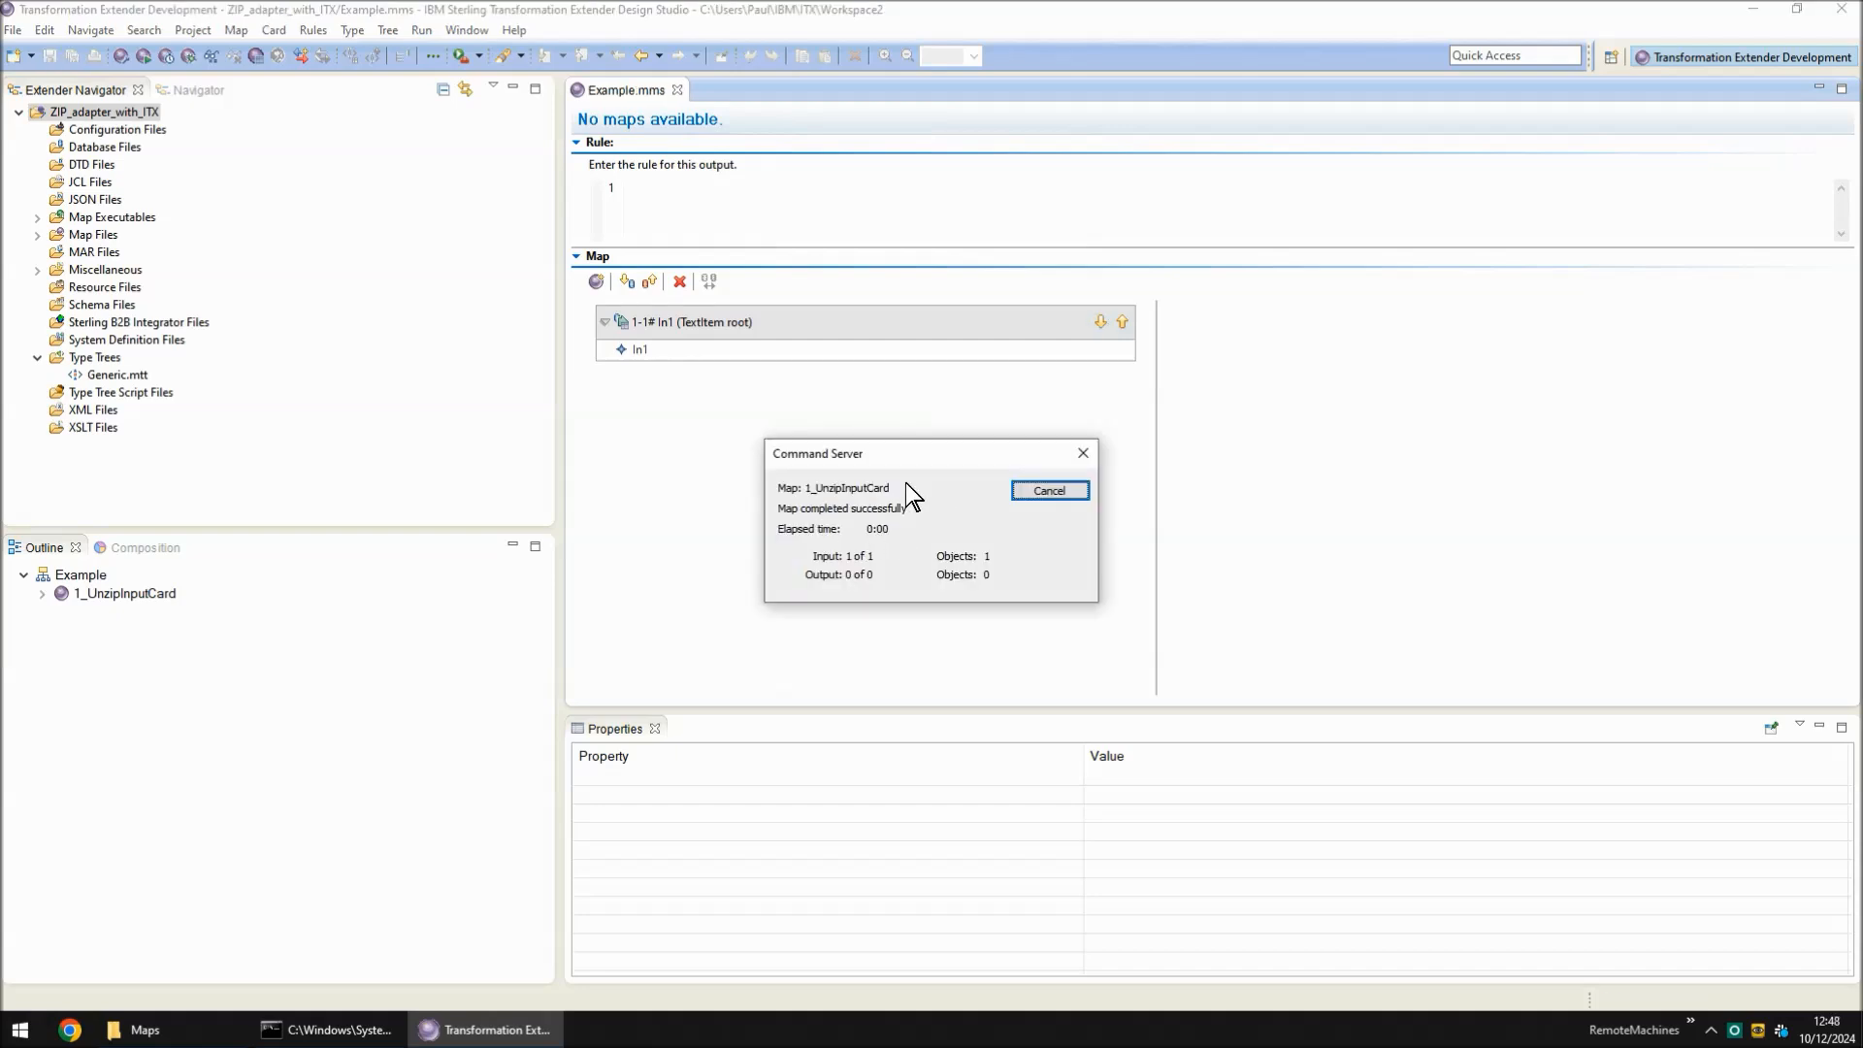
pyautogui.click(1043, 493)
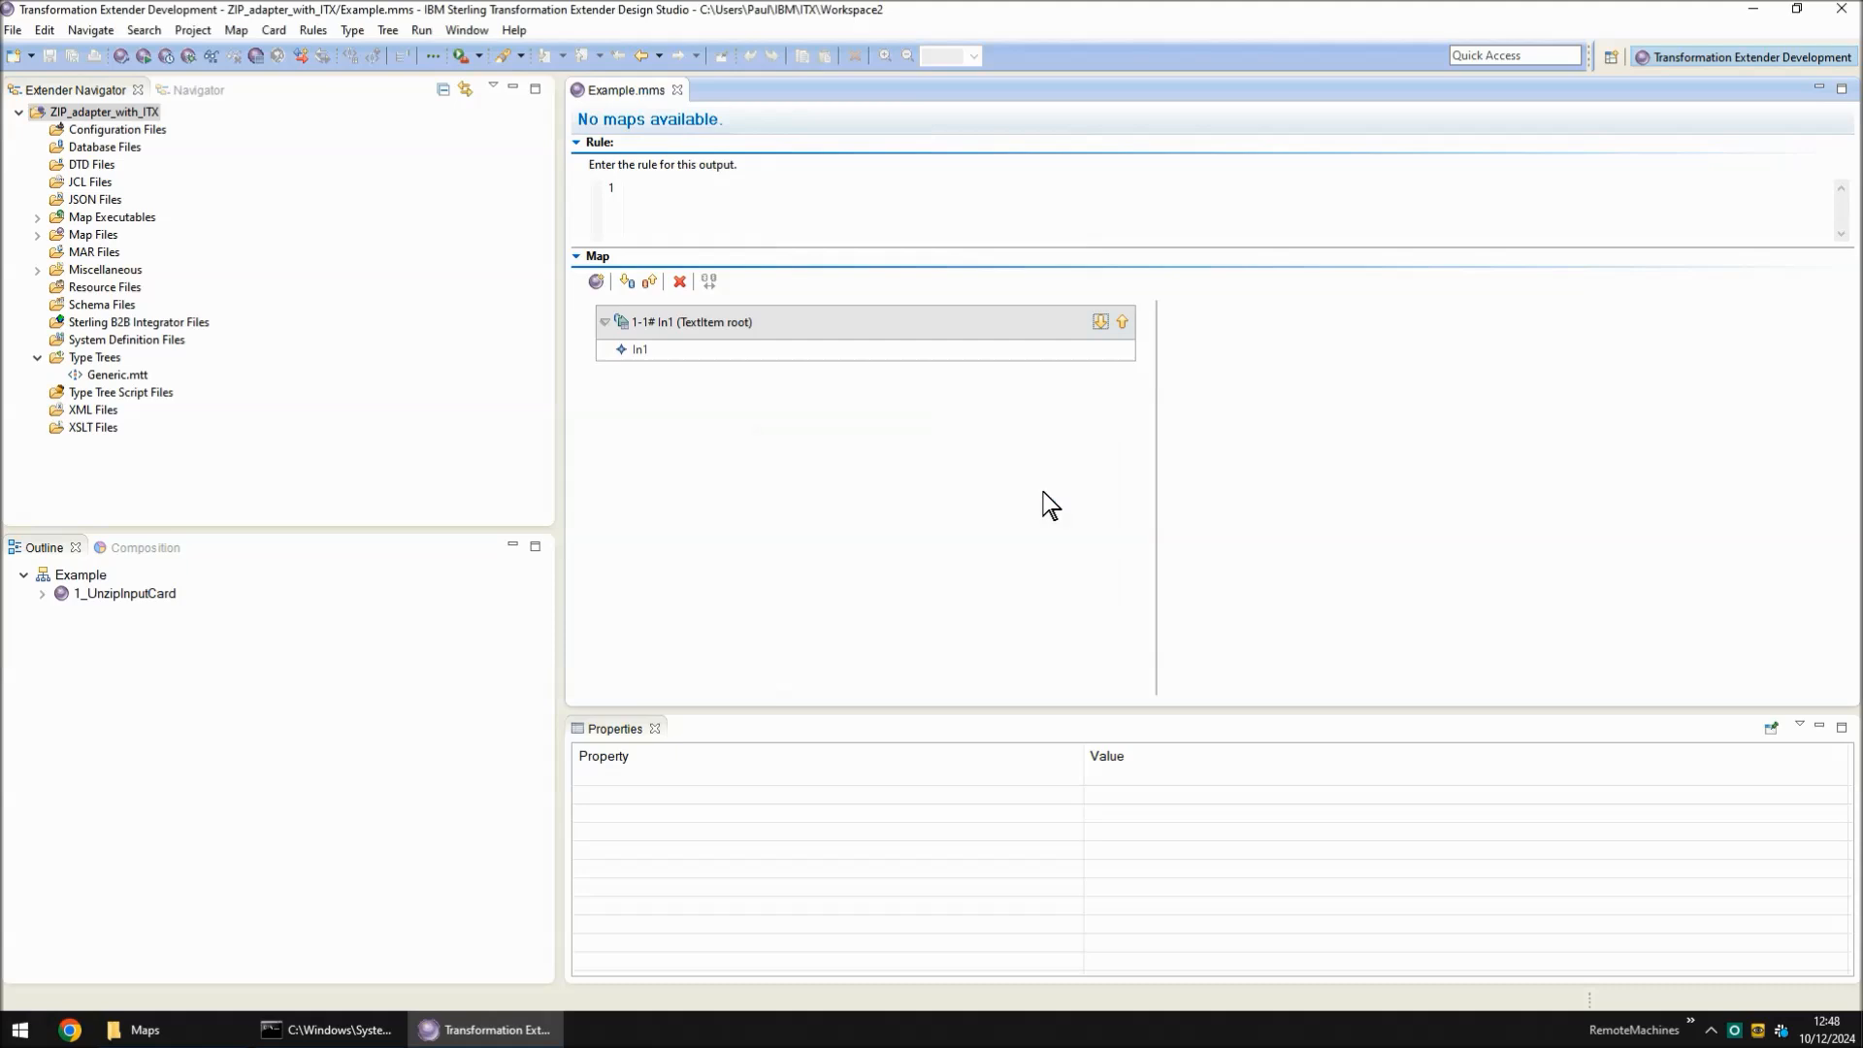
pyautogui.click(237, 1031)
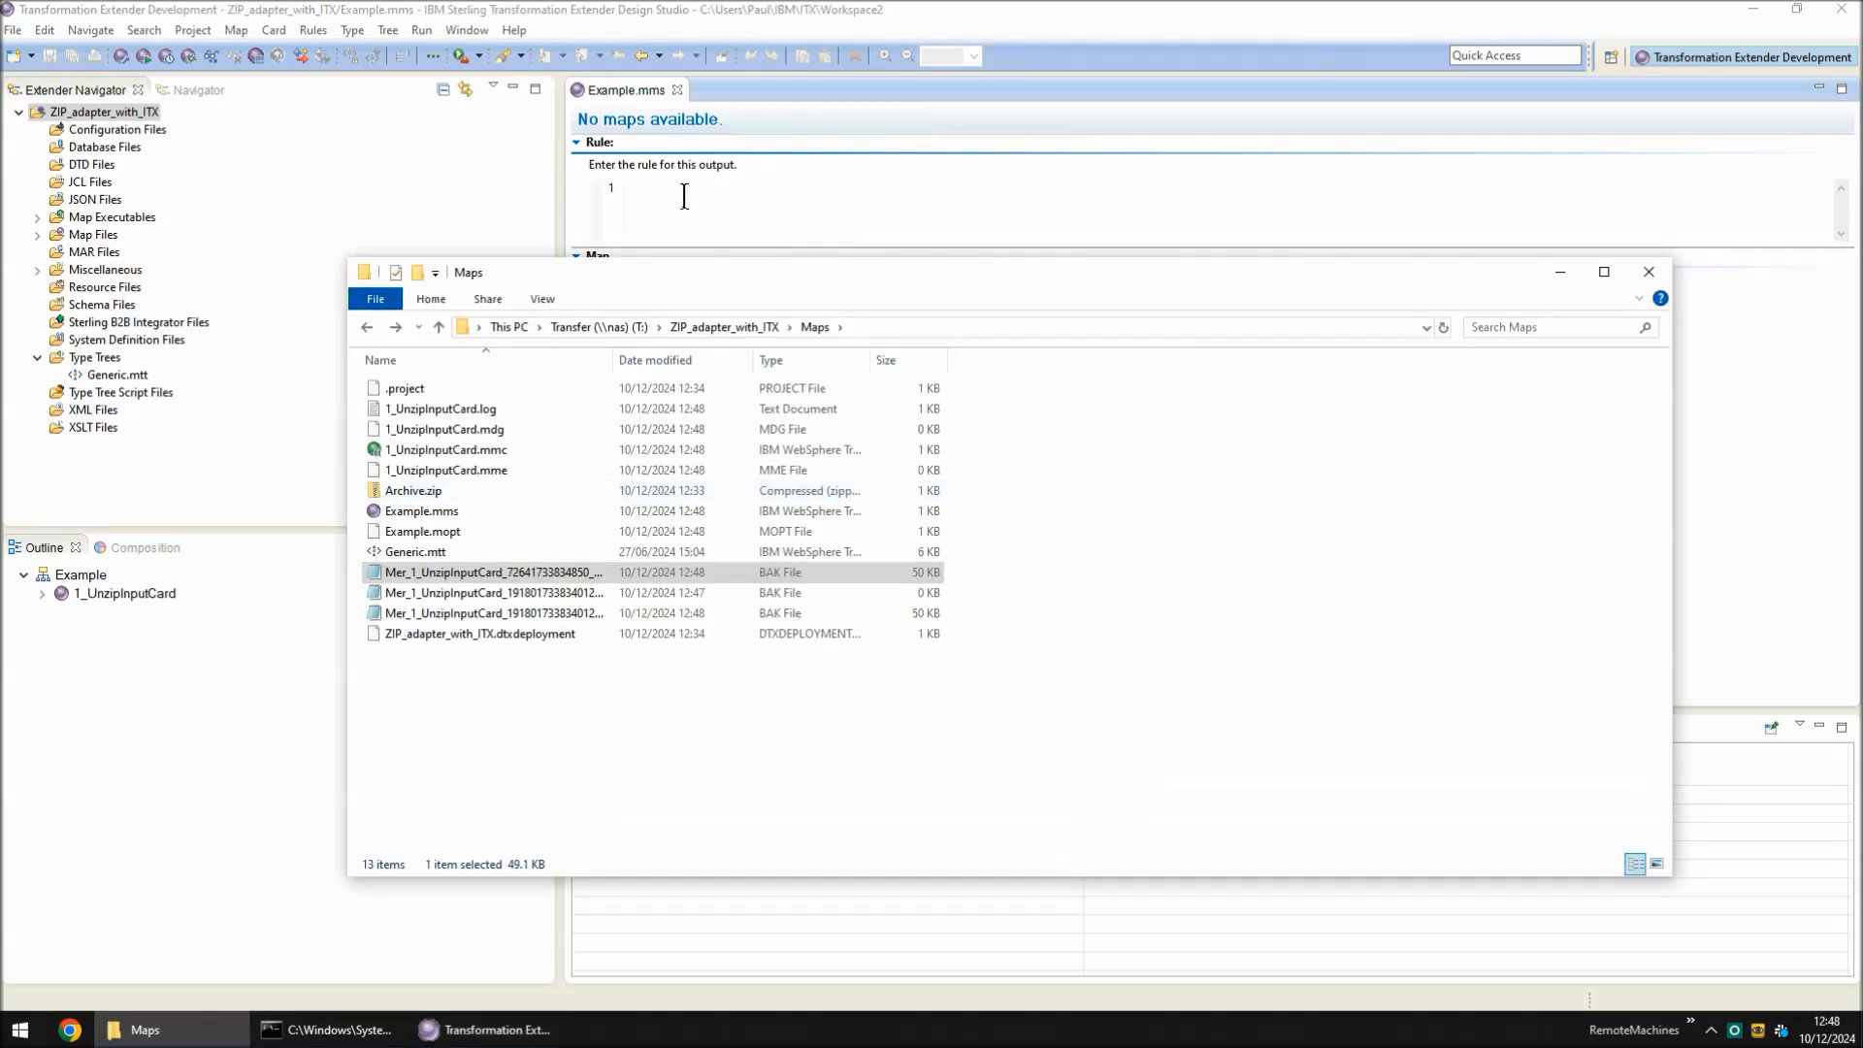
pyautogui.click(466, 570)
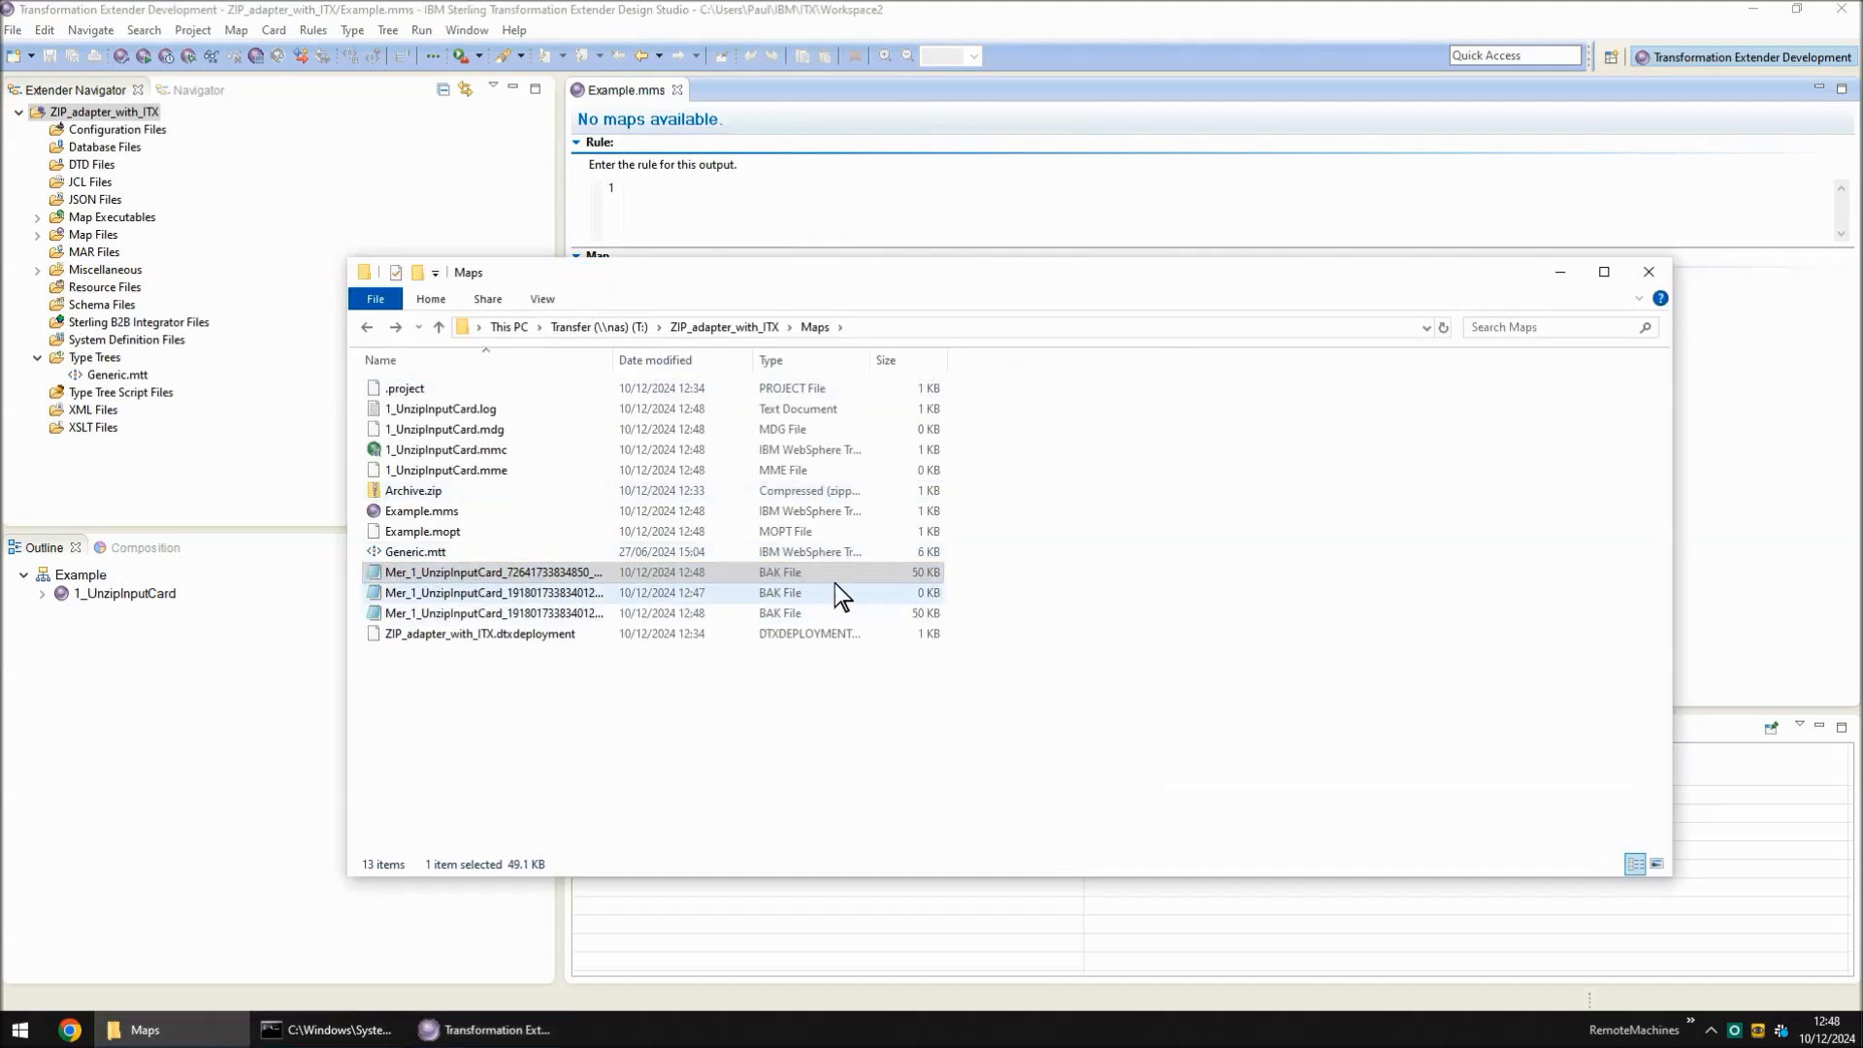
pyautogui.click(1560, 273)
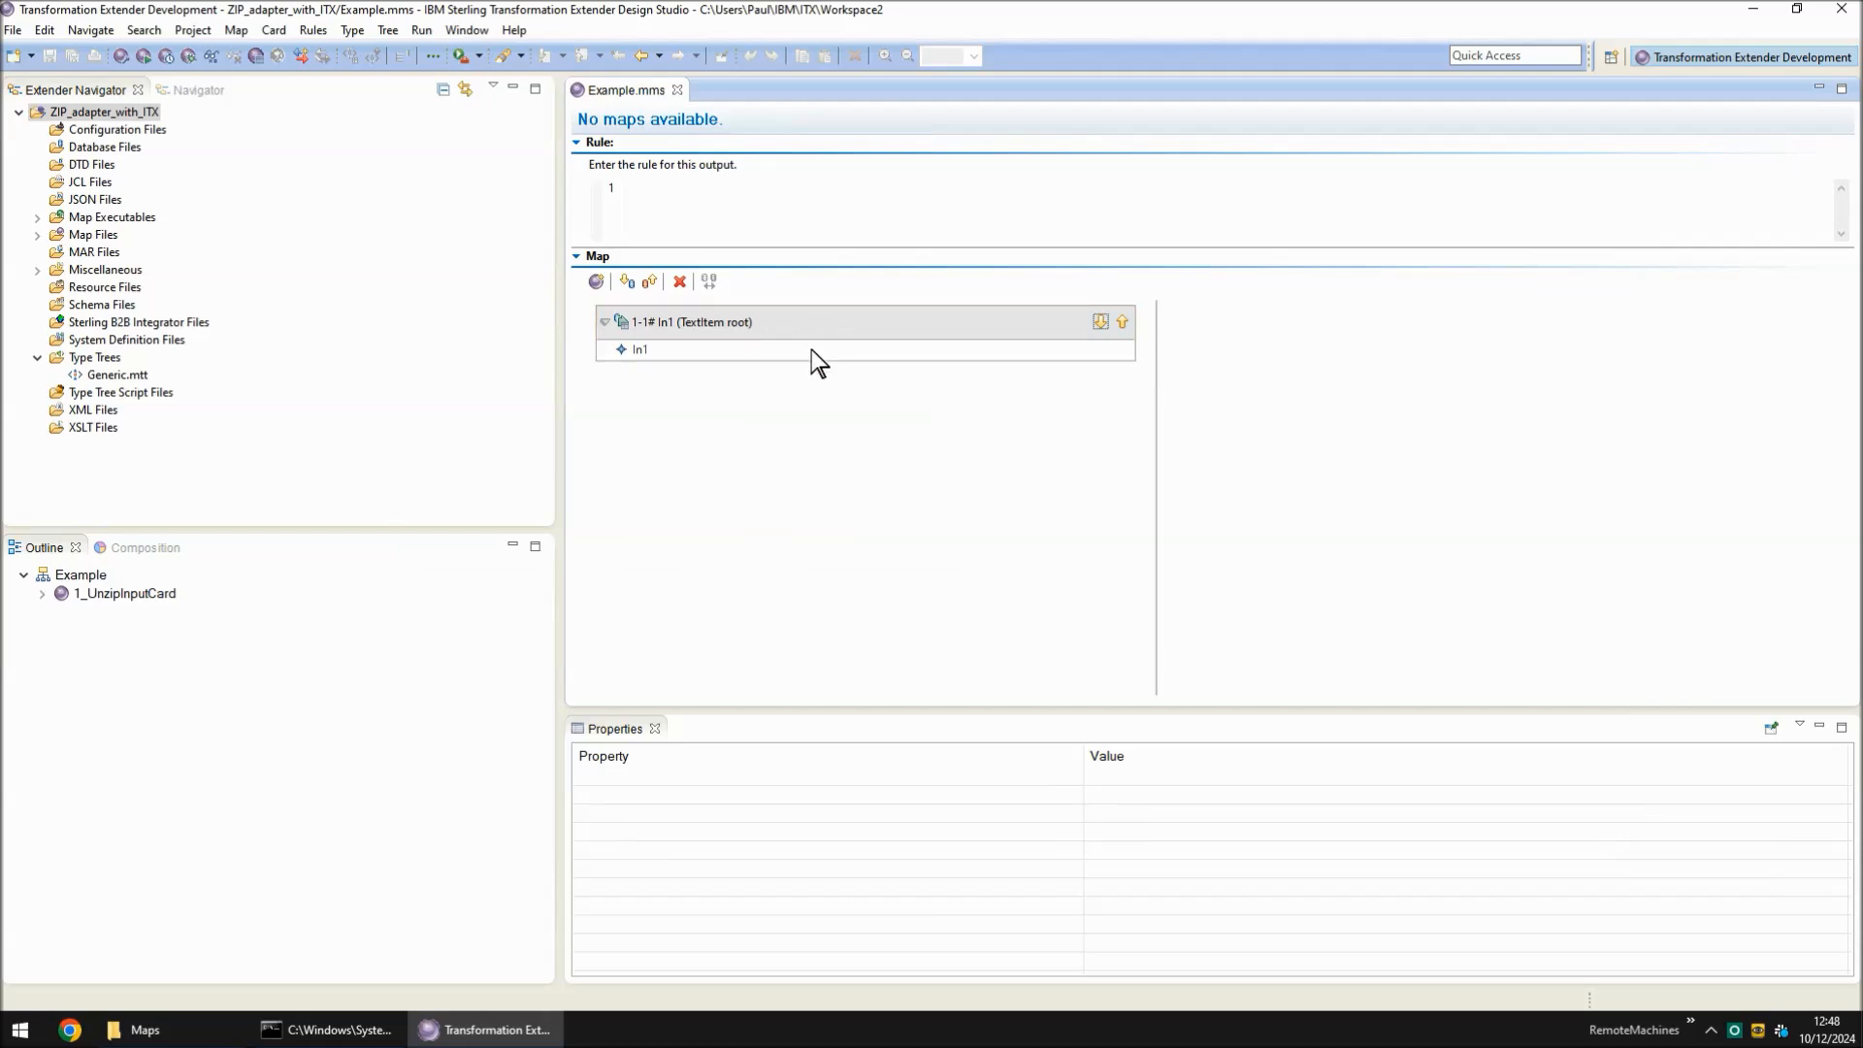
# Review the full source command of input card In1 and close the card without changes
pyautogui.doubleClick(792, 321)
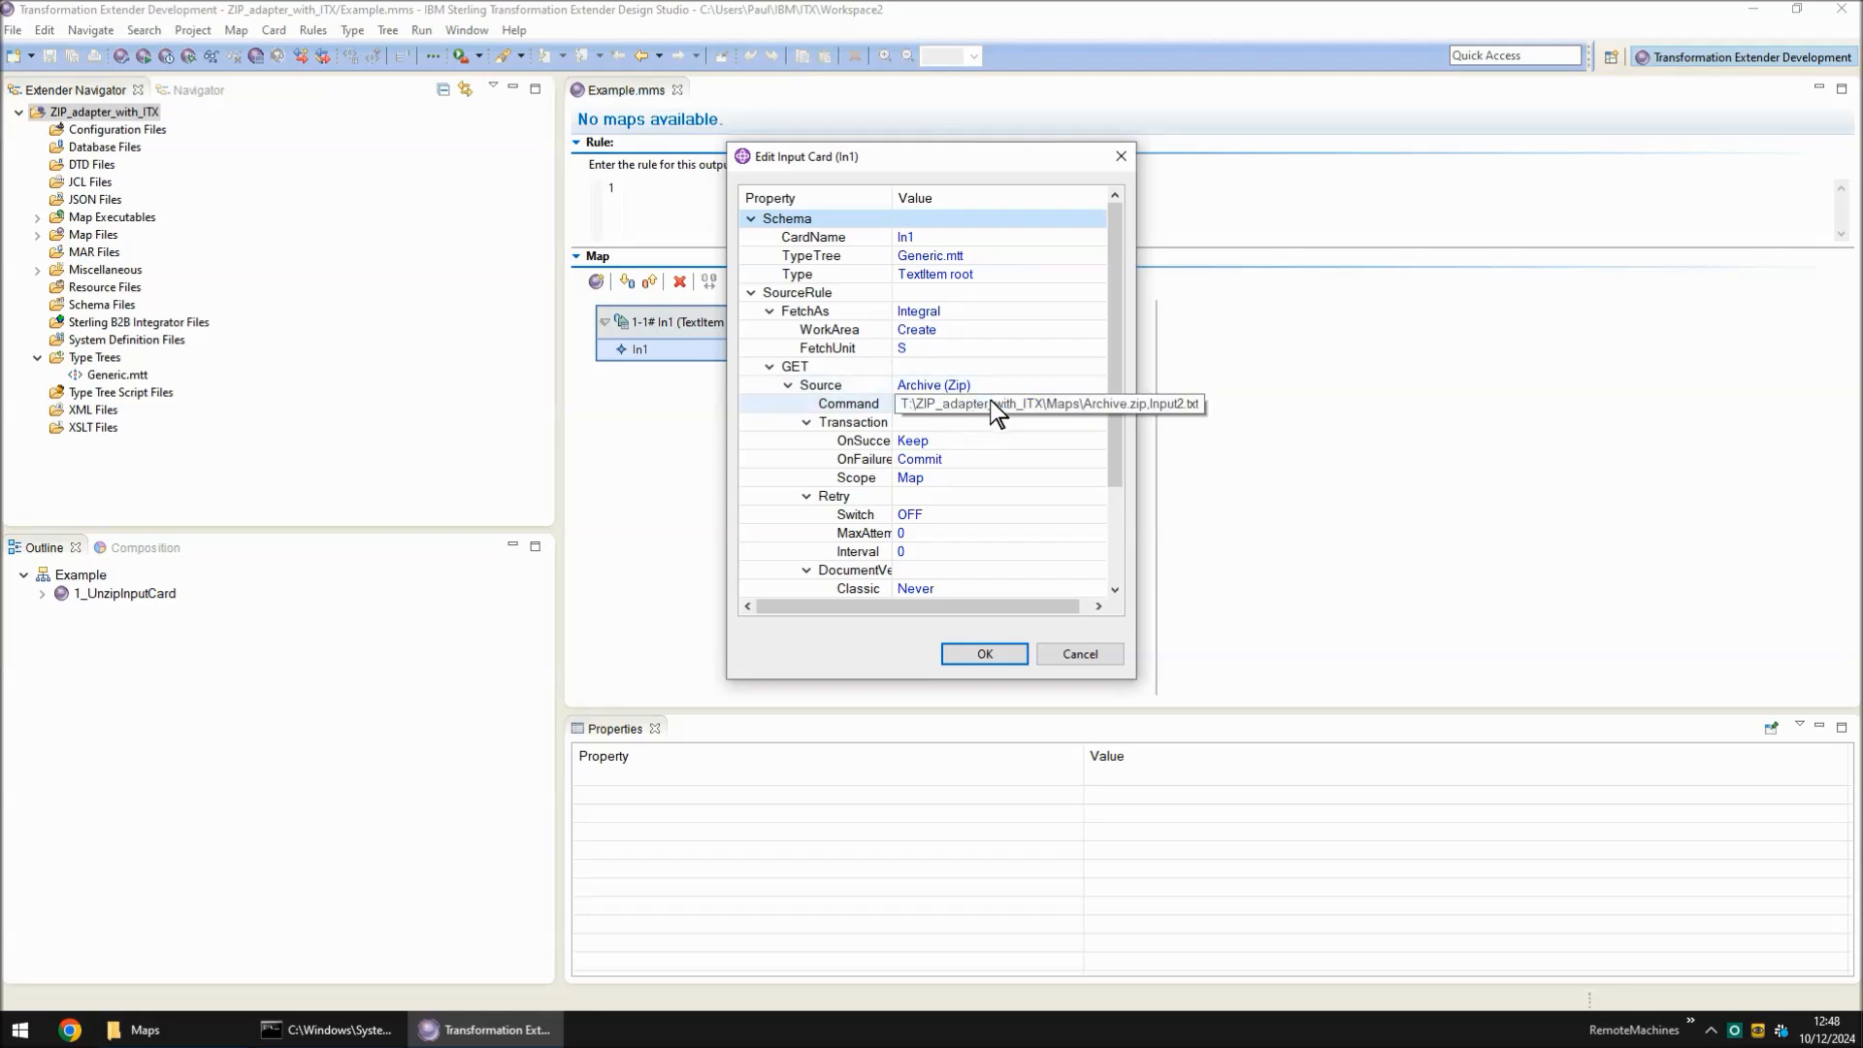
pyautogui.click(1063, 647)
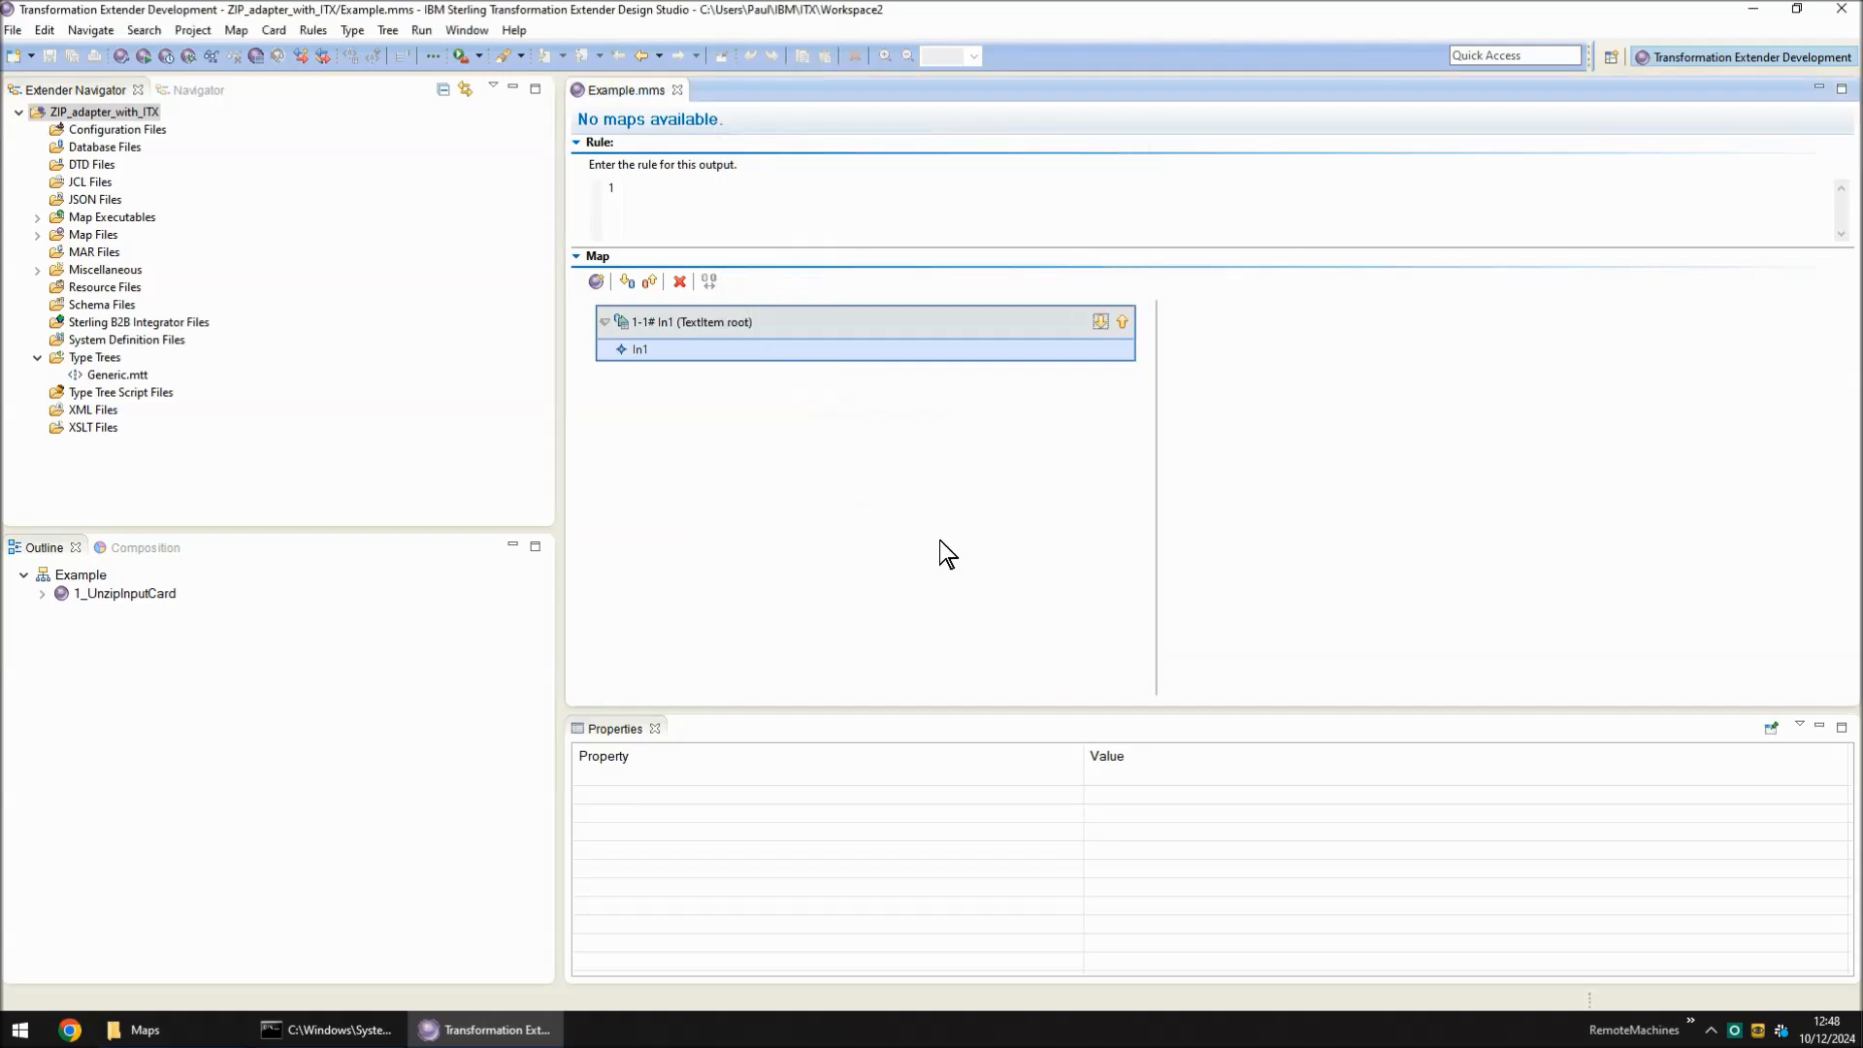
# Create a new map named 2_UnzipOutputCard in Example
pyautogui.click(596, 281)
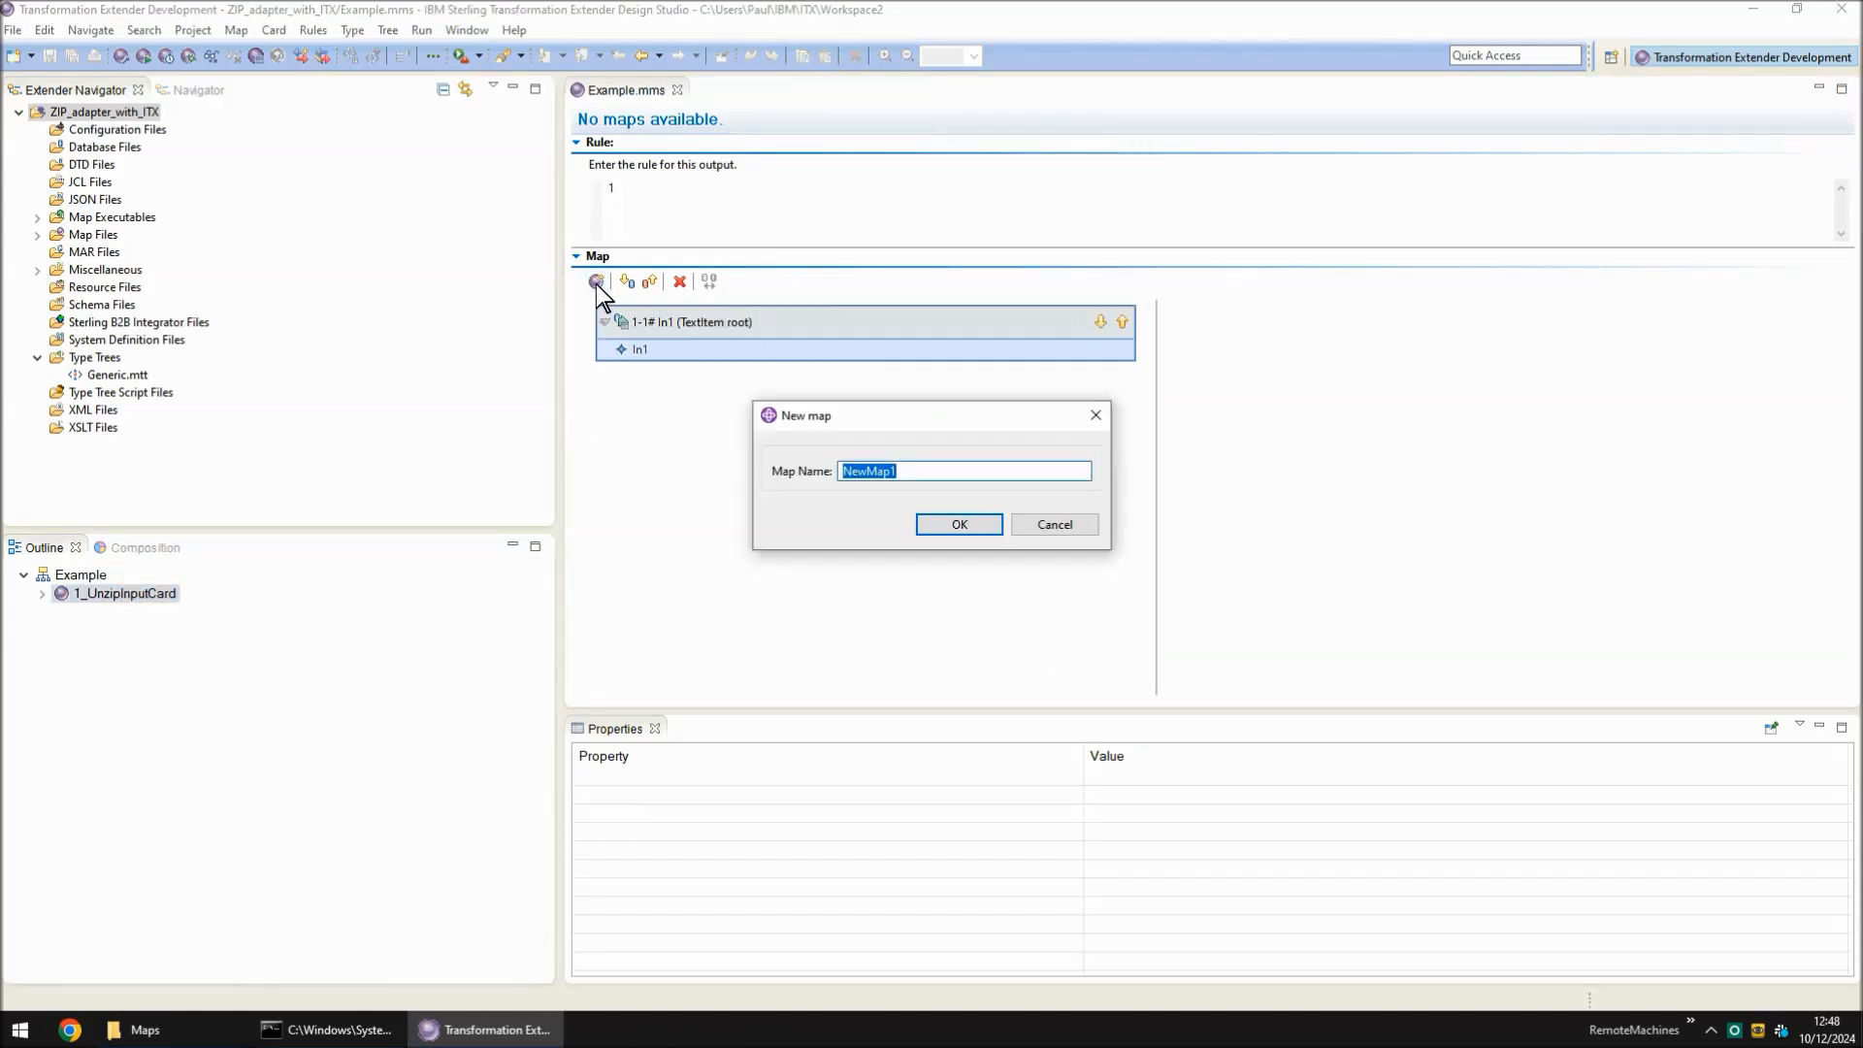
pyautogui.write('1_UnzipInputCard')
pyautogui.press('Home')
pyautogui.press('Delete')
pyautogui.write('2')
pyautogui.press('Right')
pyautogui.press('Right')
pyautogui.press('Right')
pyautogui.press('Right')
pyautogui.press('Right')
pyautogui.press('Right')
pyautogui.hotkey('shift', 'Right')
pyautogui.hotkey('shift', 'Right')
pyautogui.write('Out')
pyautogui.click(959, 524)
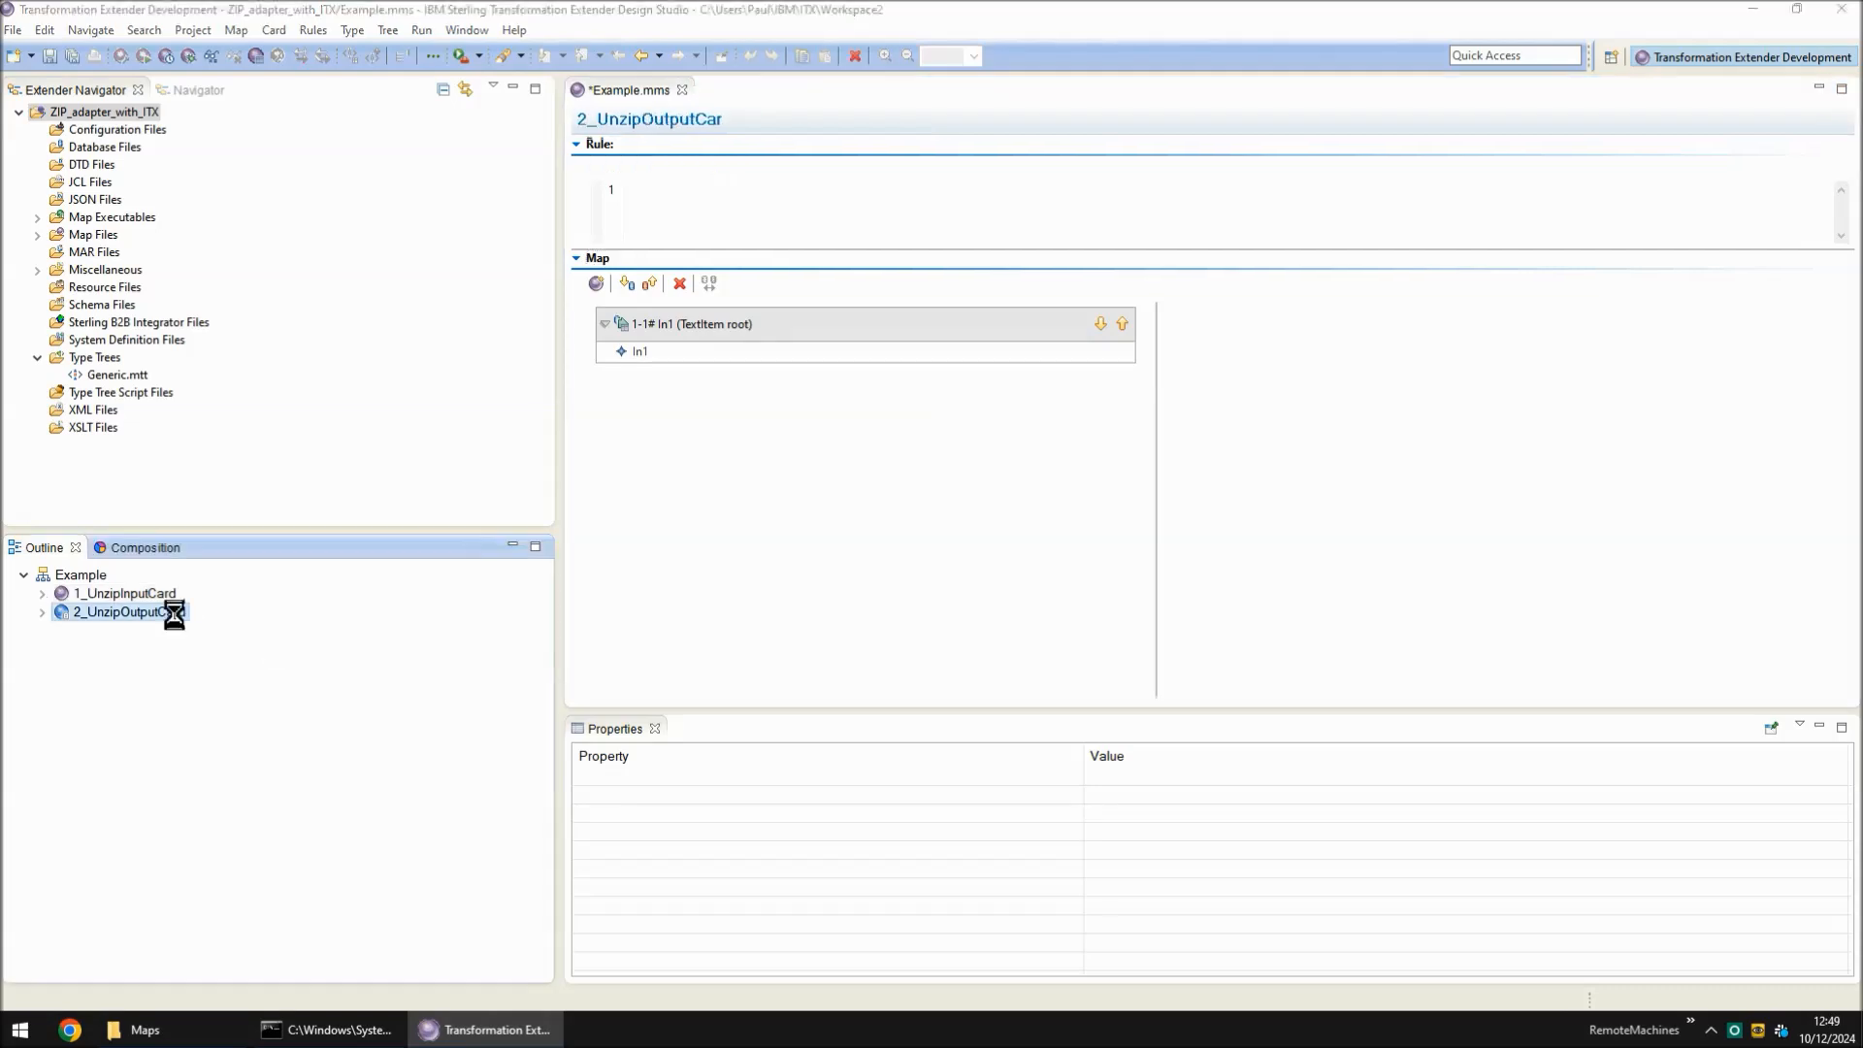
# Start output card Out1 for 2_UnzipOutputCard with type tree Generic.mtt and type TextItem root
pyautogui.click(649, 286)
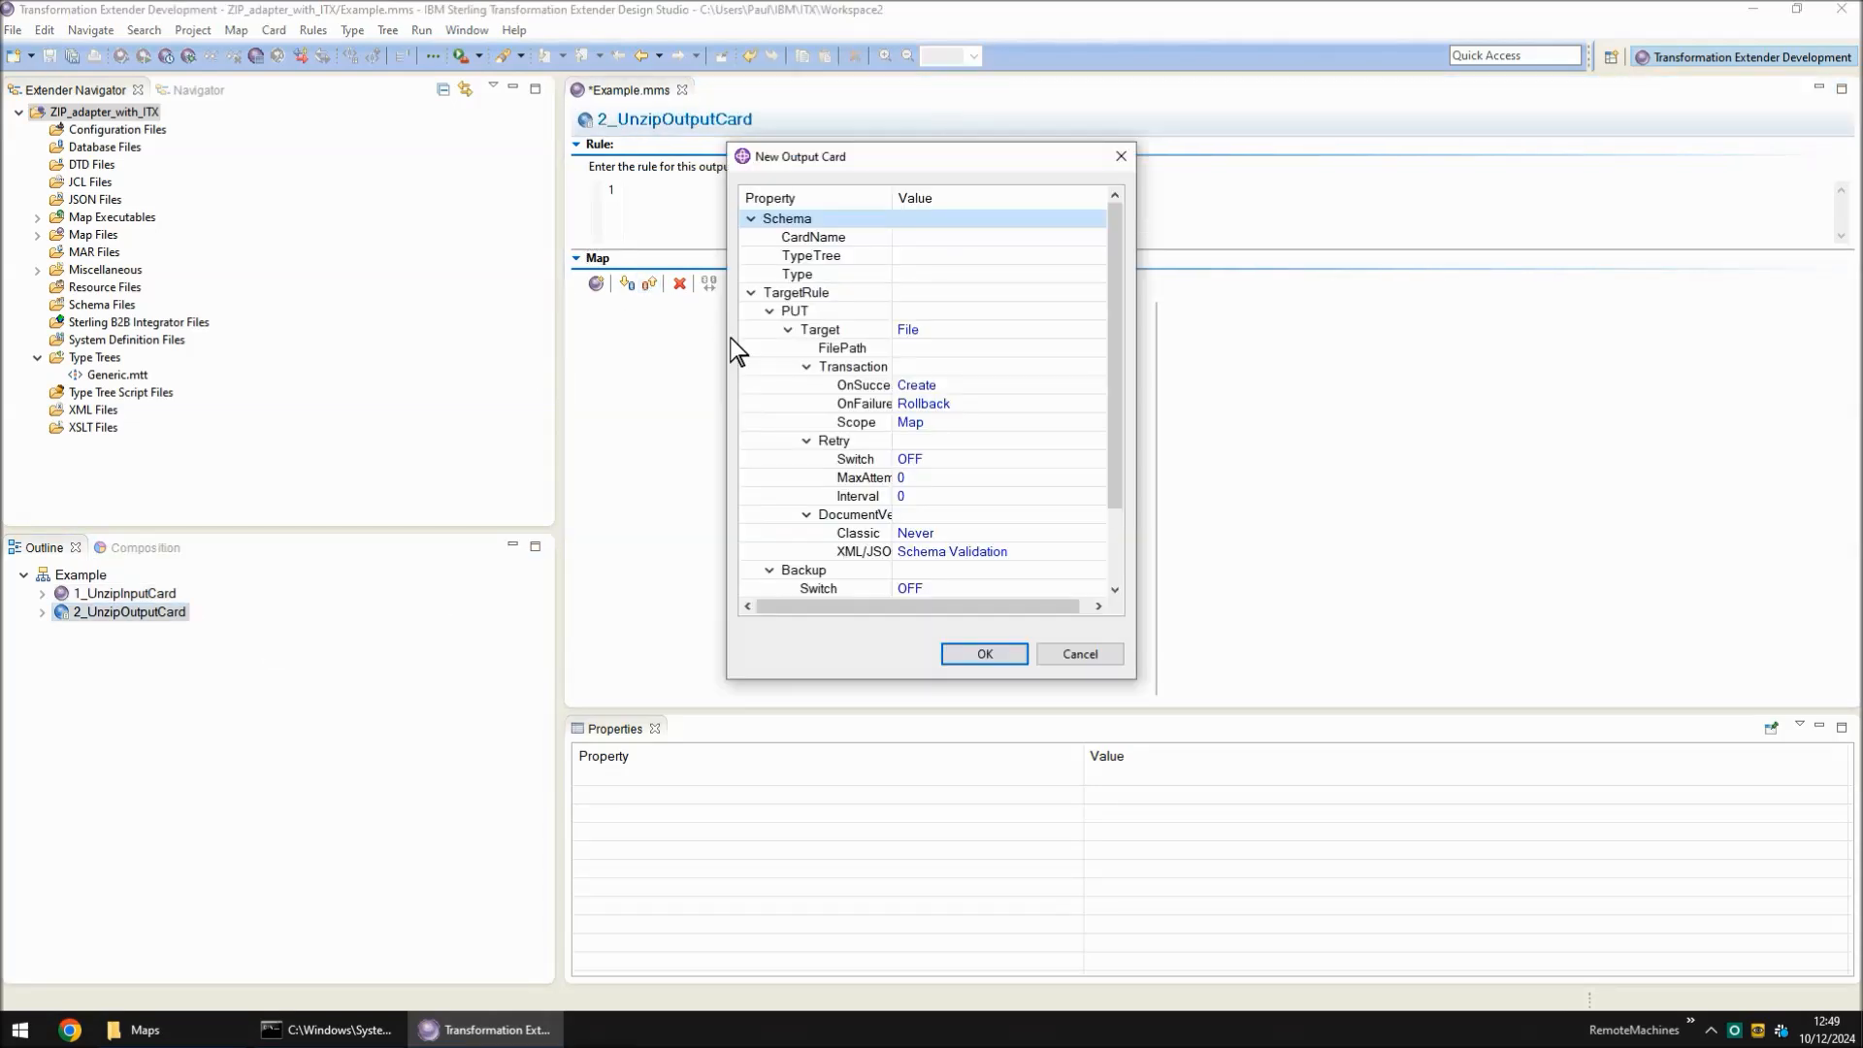
pyautogui.click(1083, 257)
pyautogui.click(1096, 255)
pyautogui.click(766, 151)
pyautogui.doubleClick(840, 169)
pyautogui.click(1092, 273)
pyautogui.click(1096, 273)
pyautogui.doubleClick(848, 349)
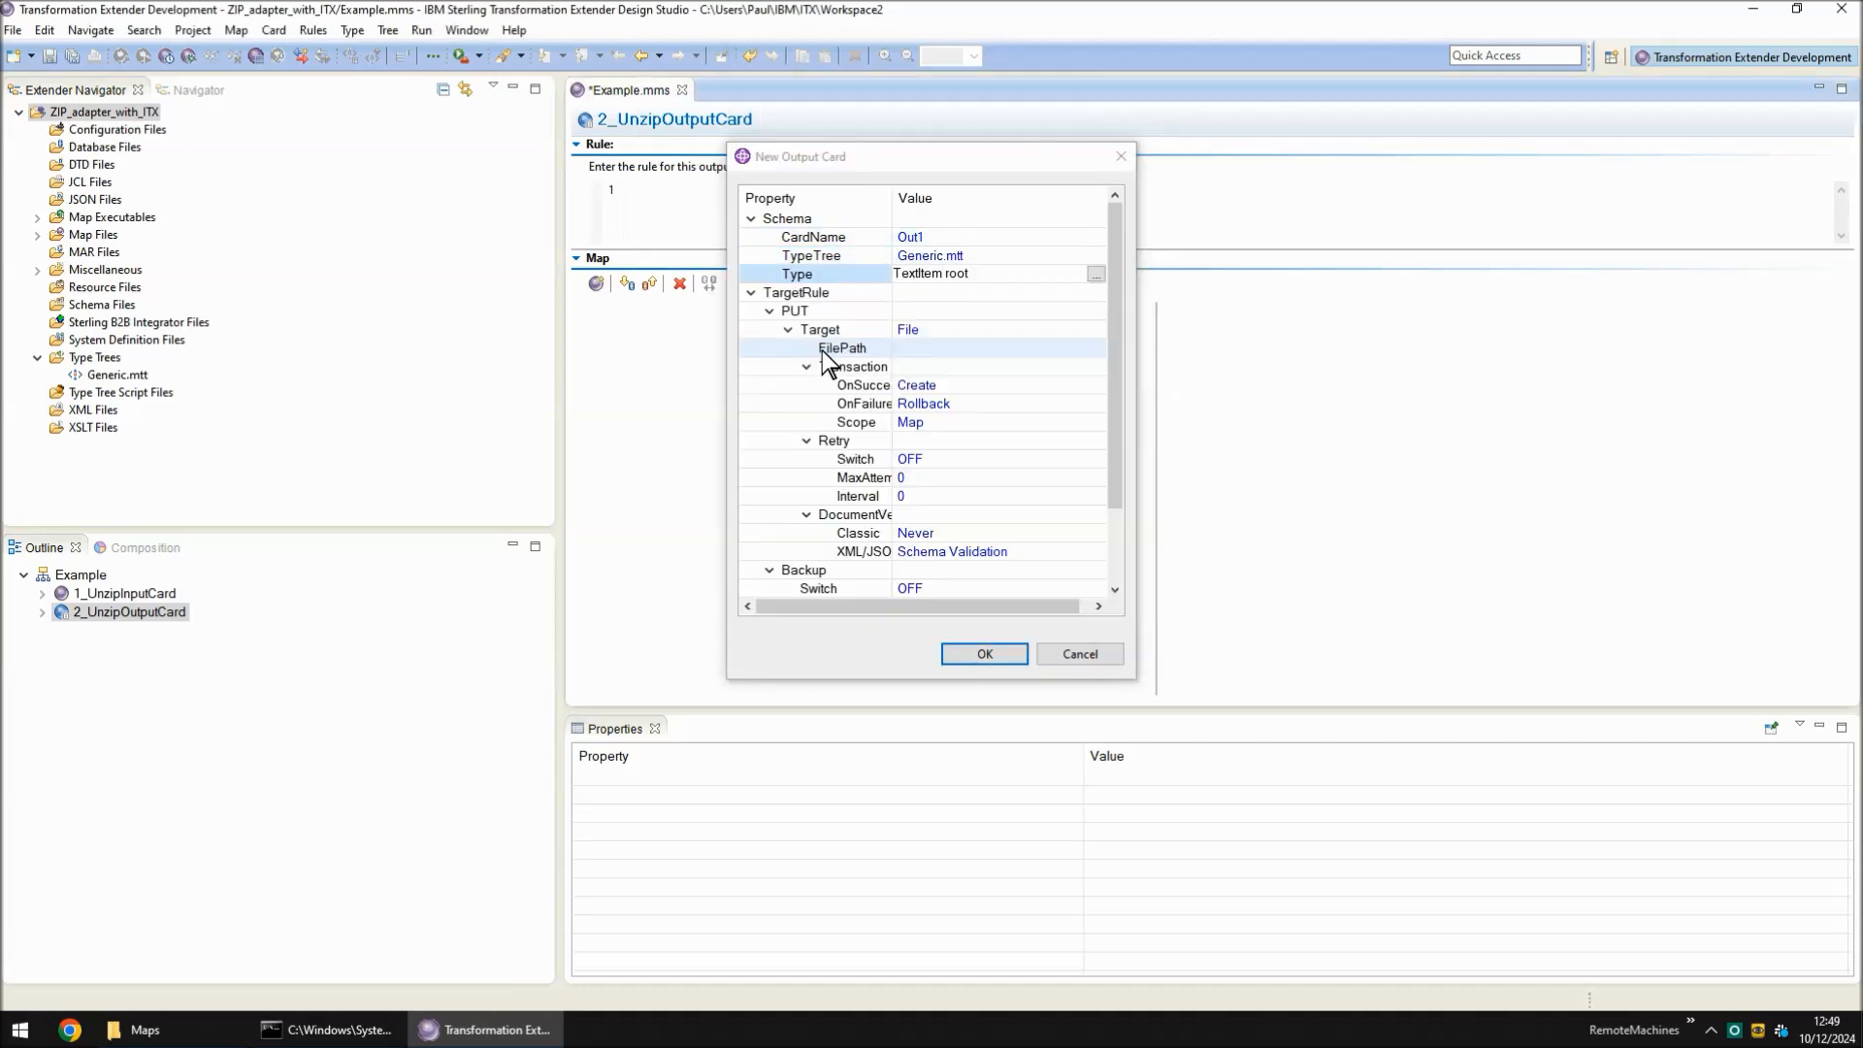
# Set the new output card's target to Sink and create the card
pyautogui.click(964, 348)
pyautogui.click(971, 333)
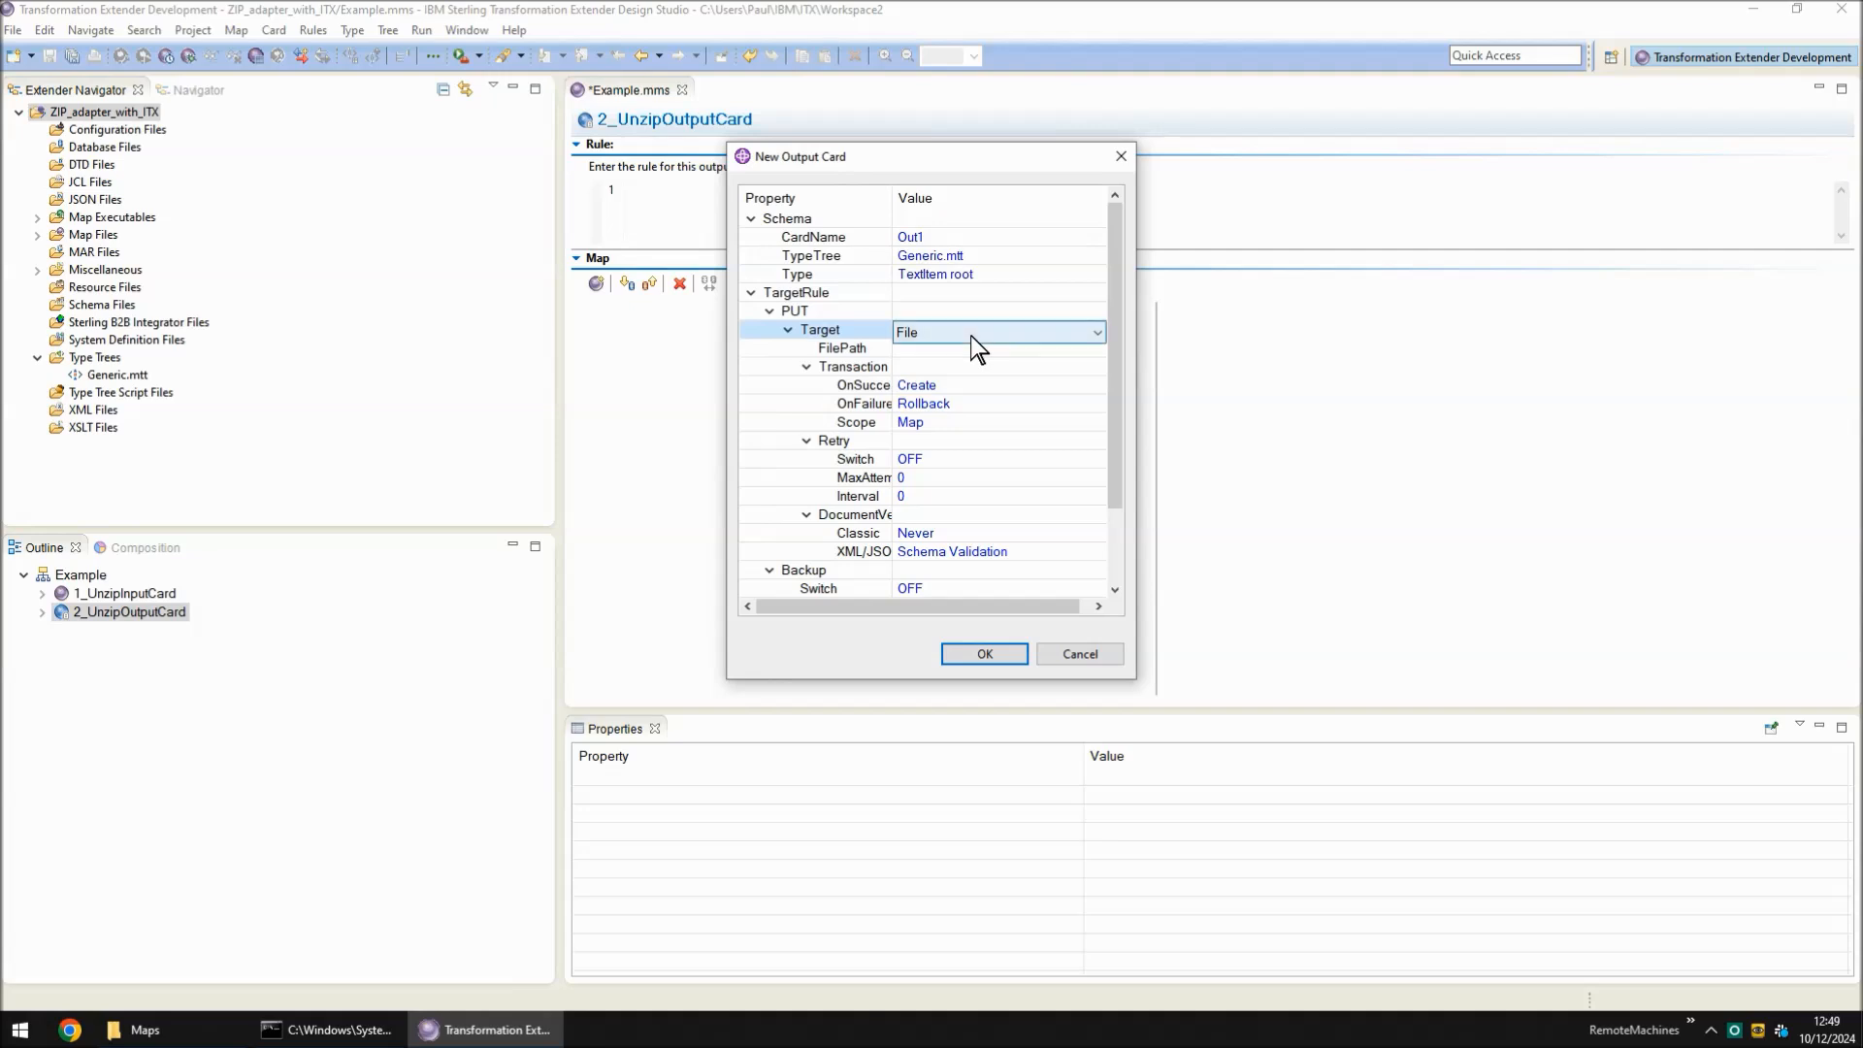
pyautogui.press('s')
pyautogui.press('s')
pyautogui.press('s')
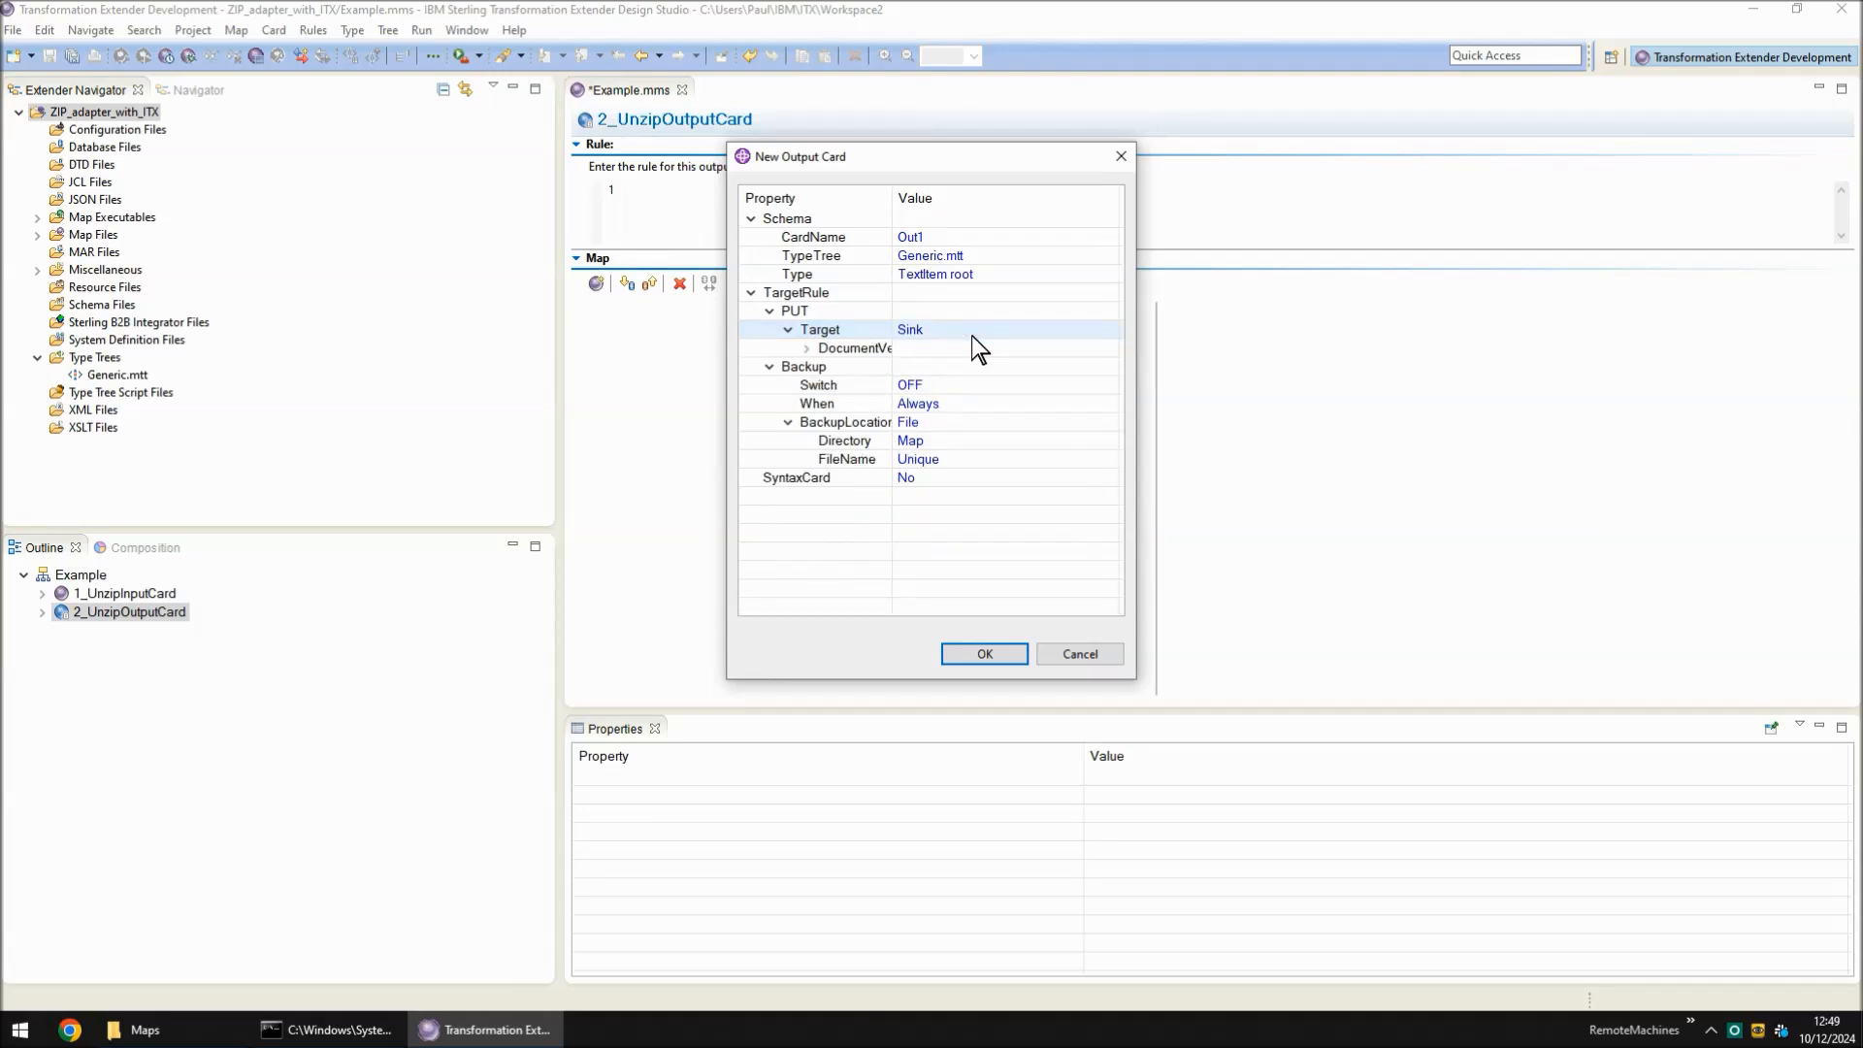
pyautogui.click(1000, 653)
# Enter Out1's rule as =GET("ZIP","T:\ZIP_adapter_with_ITX\Maps\Archive.zip,Input2.txt")+LASTERRORMSG()
pyautogui.click(1271, 375)
pyautogui.click(873, 191)
pyautogui.write('=GET("ZIP","T:\\ZIP_adapter_with_ITX\\Maps\\Archive.zip,Input2.txt")+LASTERRORMSG()')
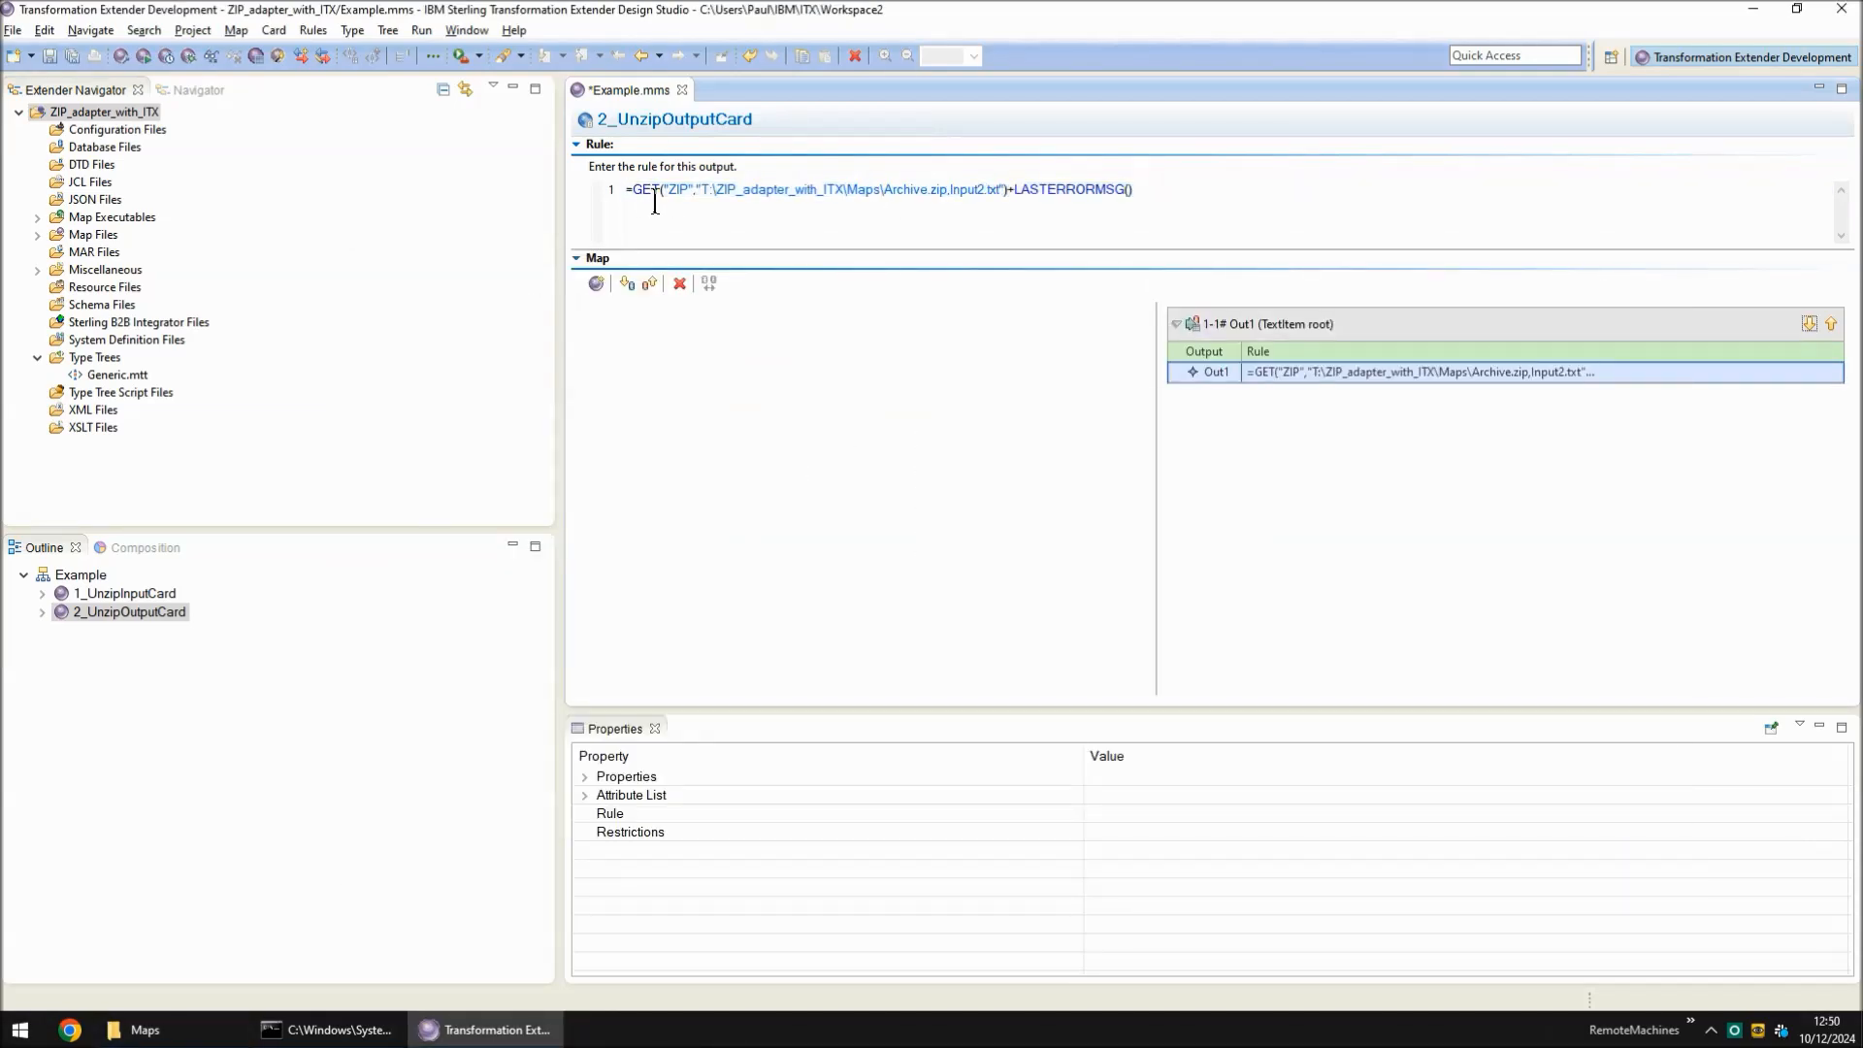
pyautogui.moveTo(700, 194); pyautogui.dragTo(995, 194)
# Switch on the backup for output card Out1 and apply the card changes
pyautogui.doubleClick(1296, 322)
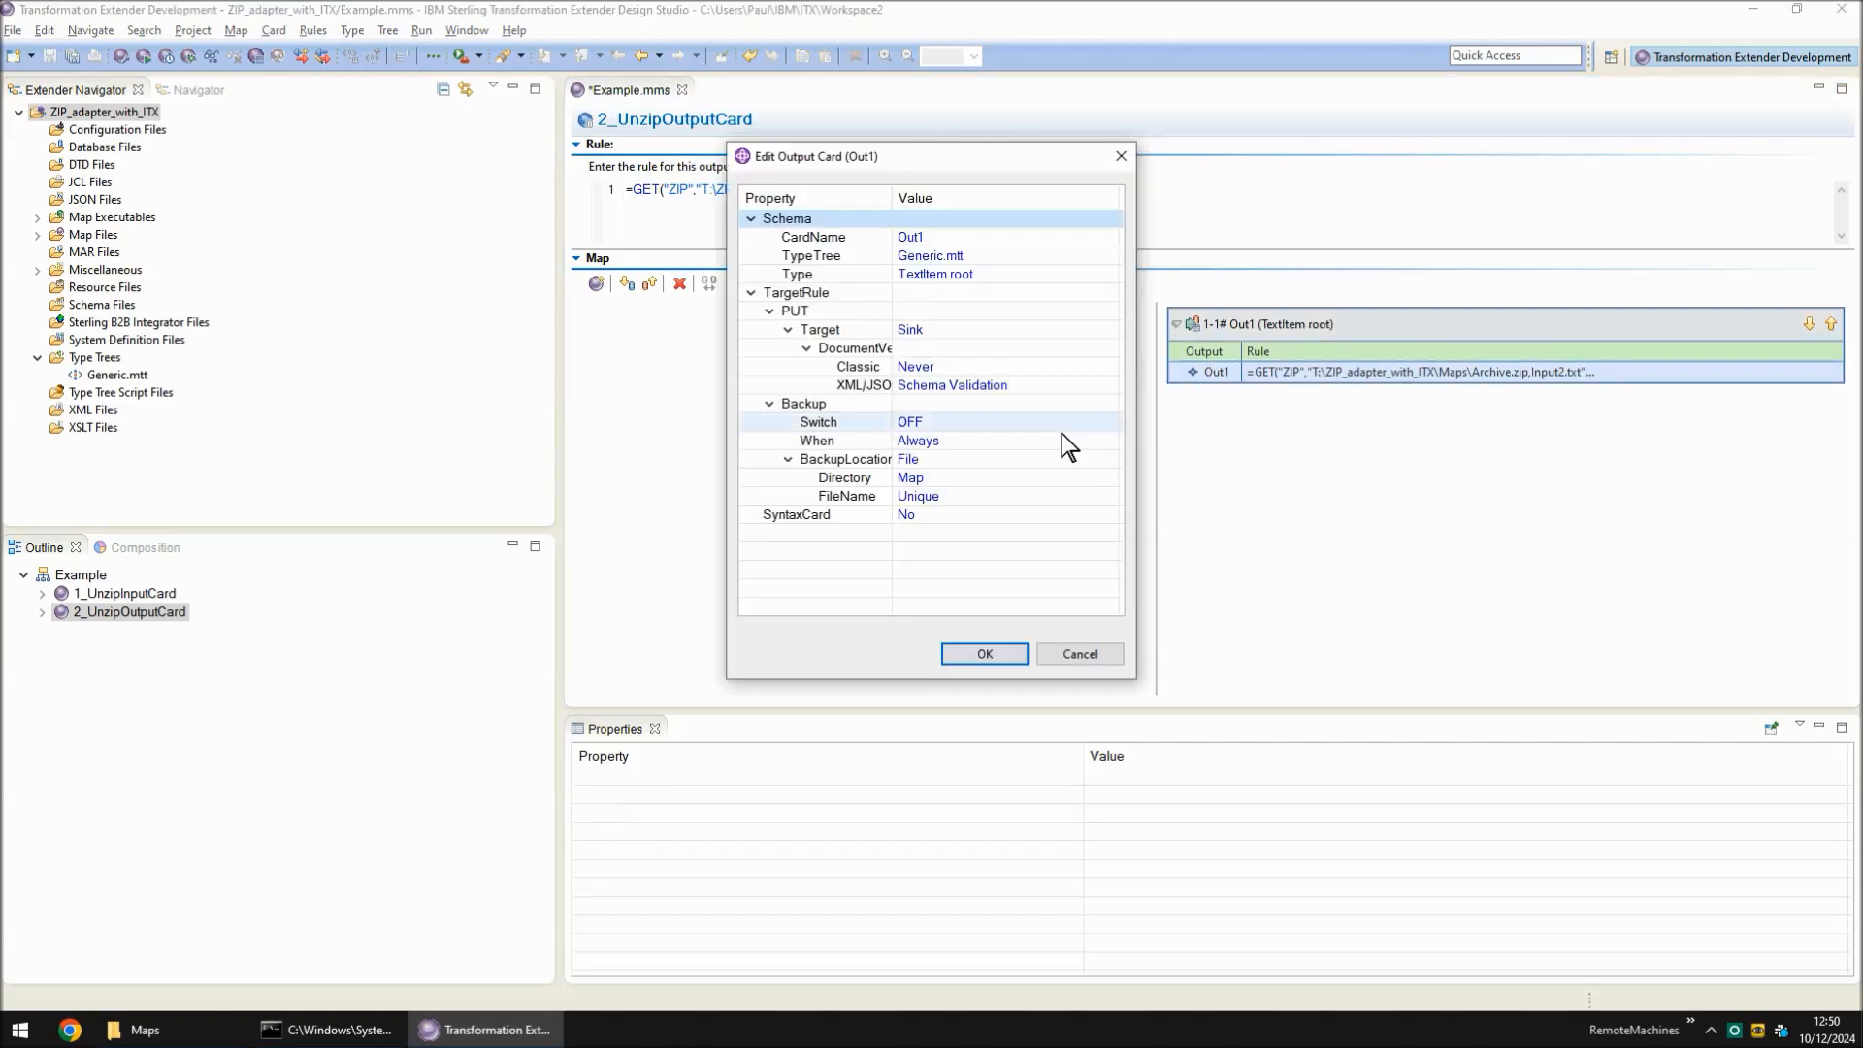
pyautogui.click(965, 423)
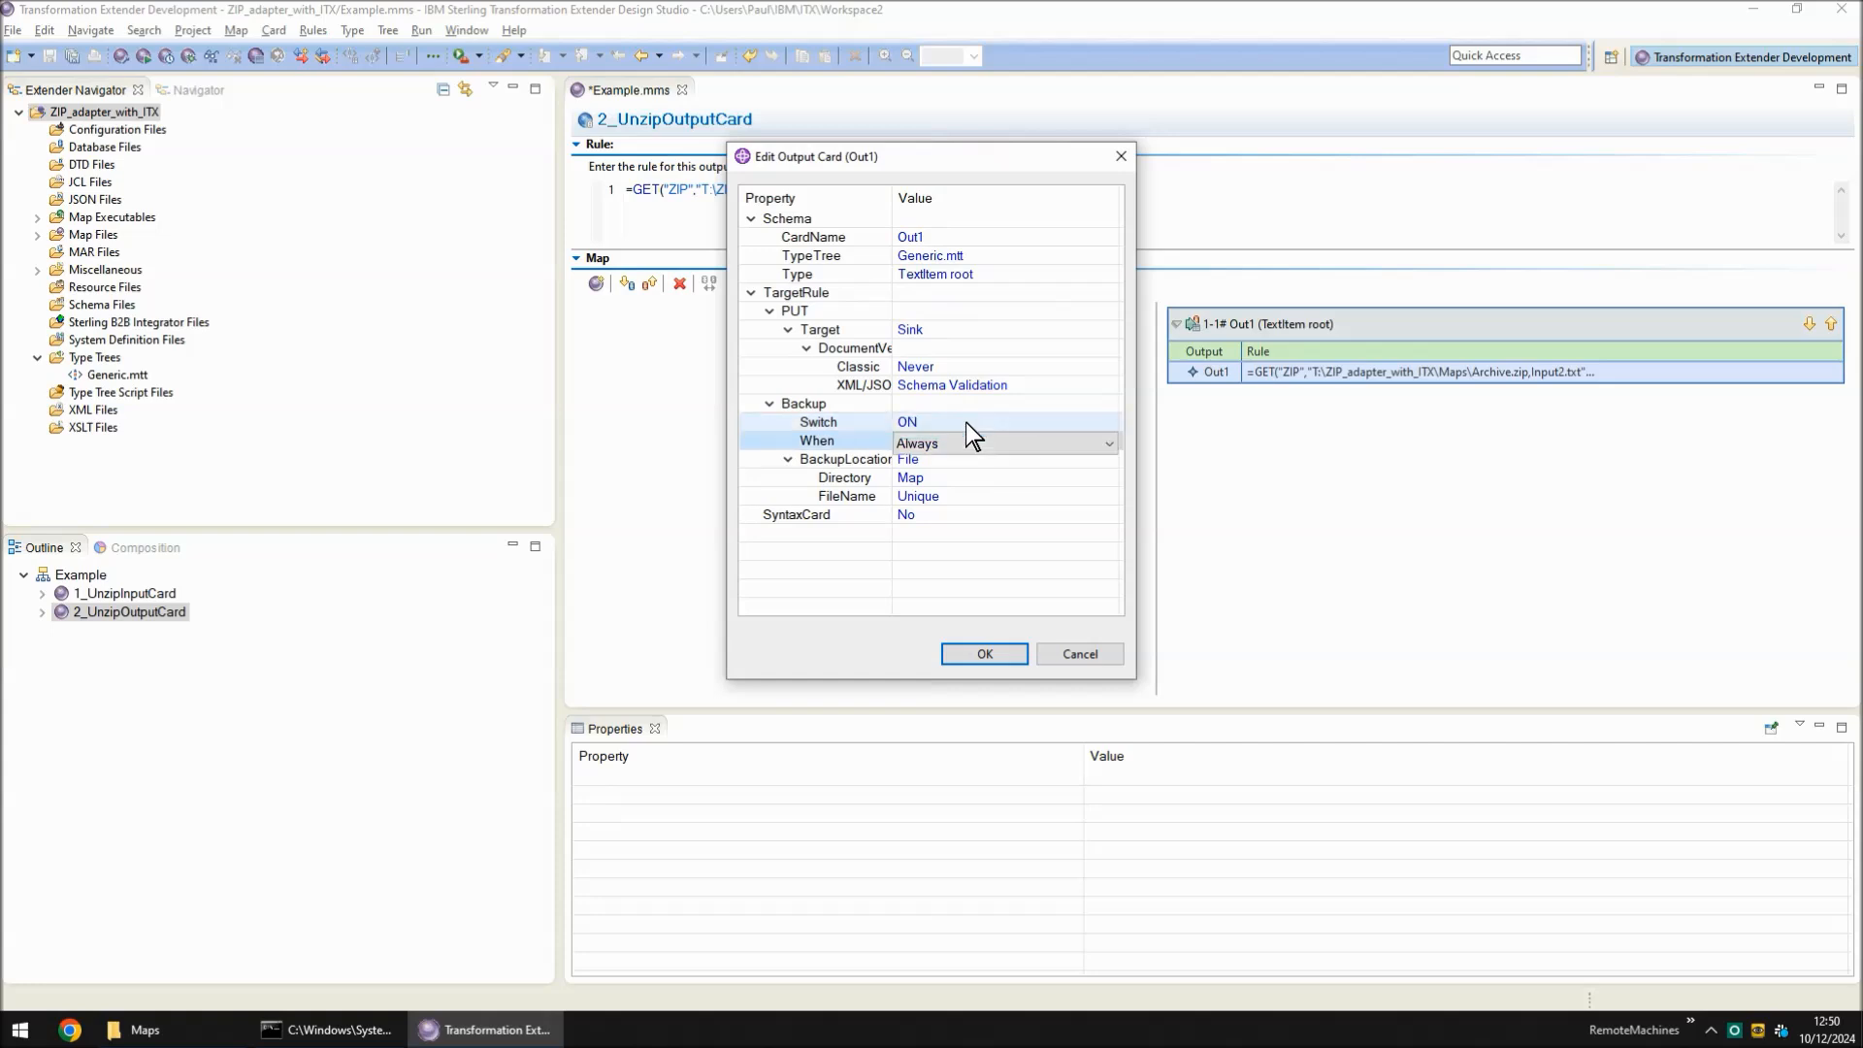
pyautogui.click(996, 653)
# Save and run 2_UnzipOutputCard, and check its backup file in the Maps folder with the Name column widened to show full names
pyautogui.hotkey('ctrl', 's')
pyautogui.hotkey('ctrl', 'r')
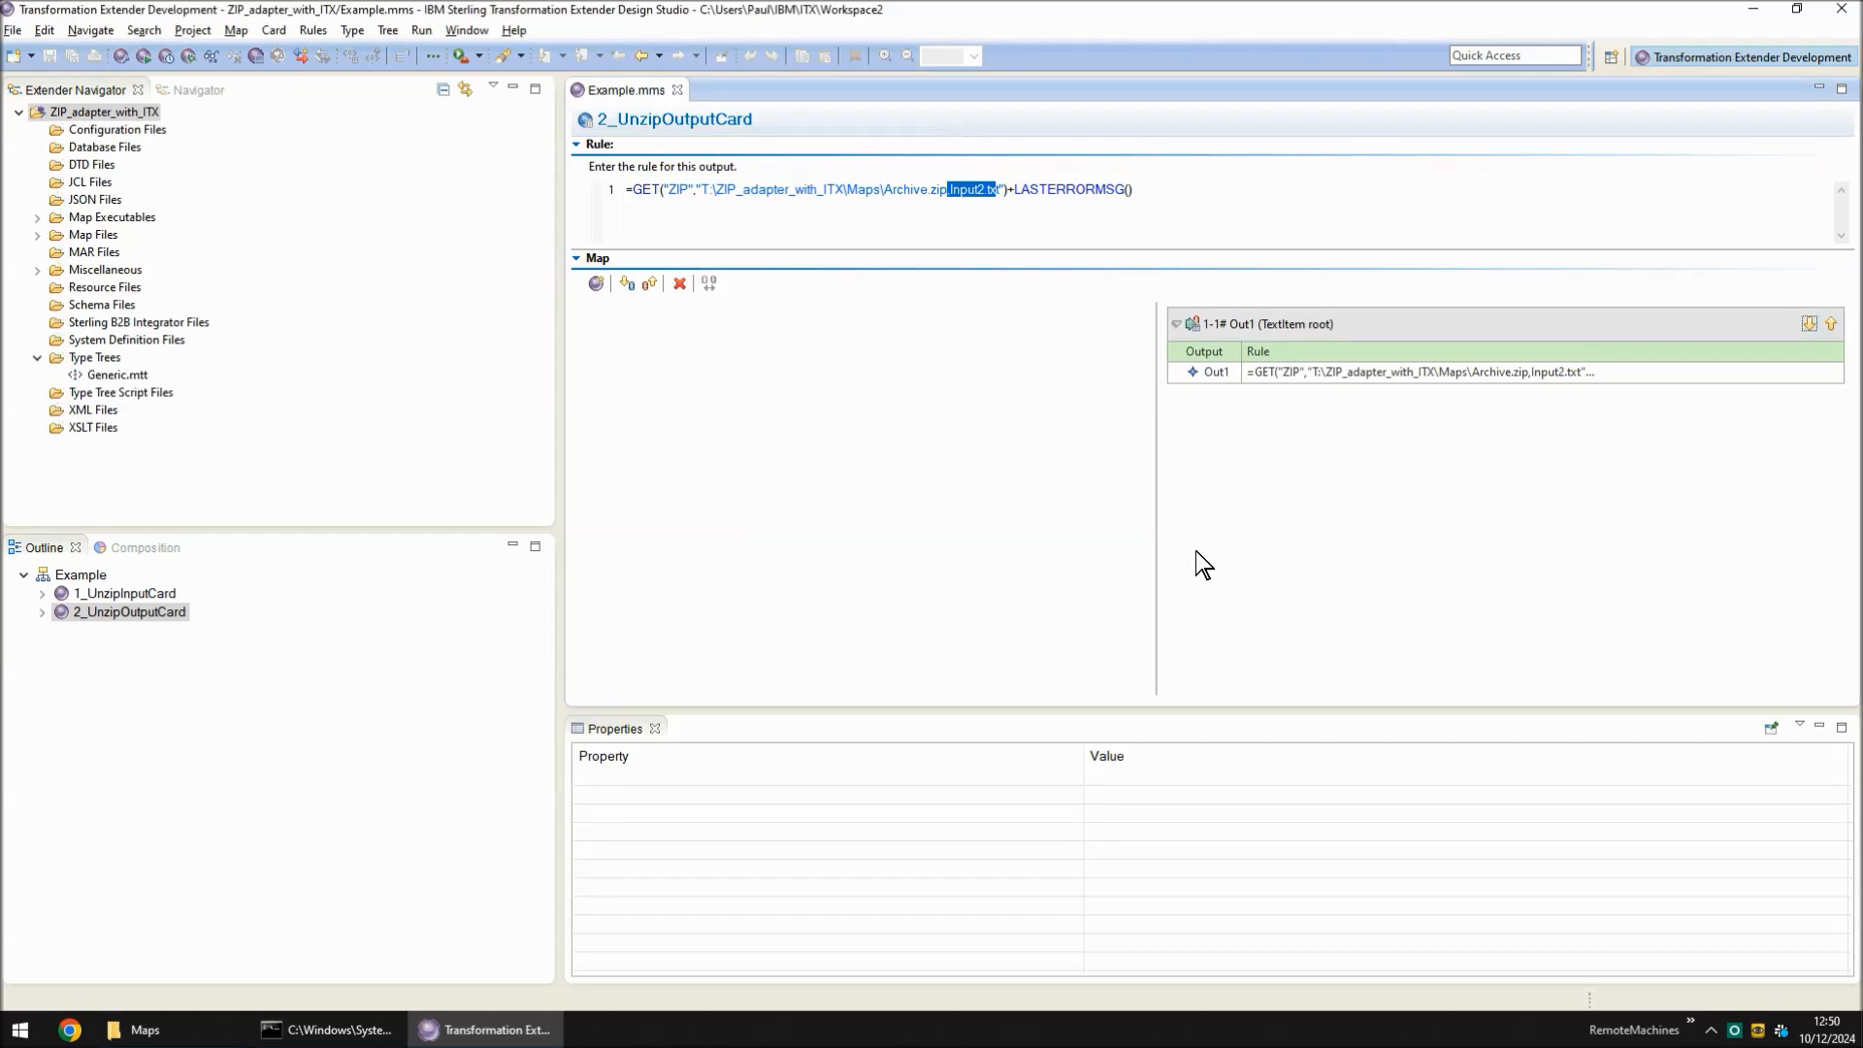
pyautogui.click(241, 1034)
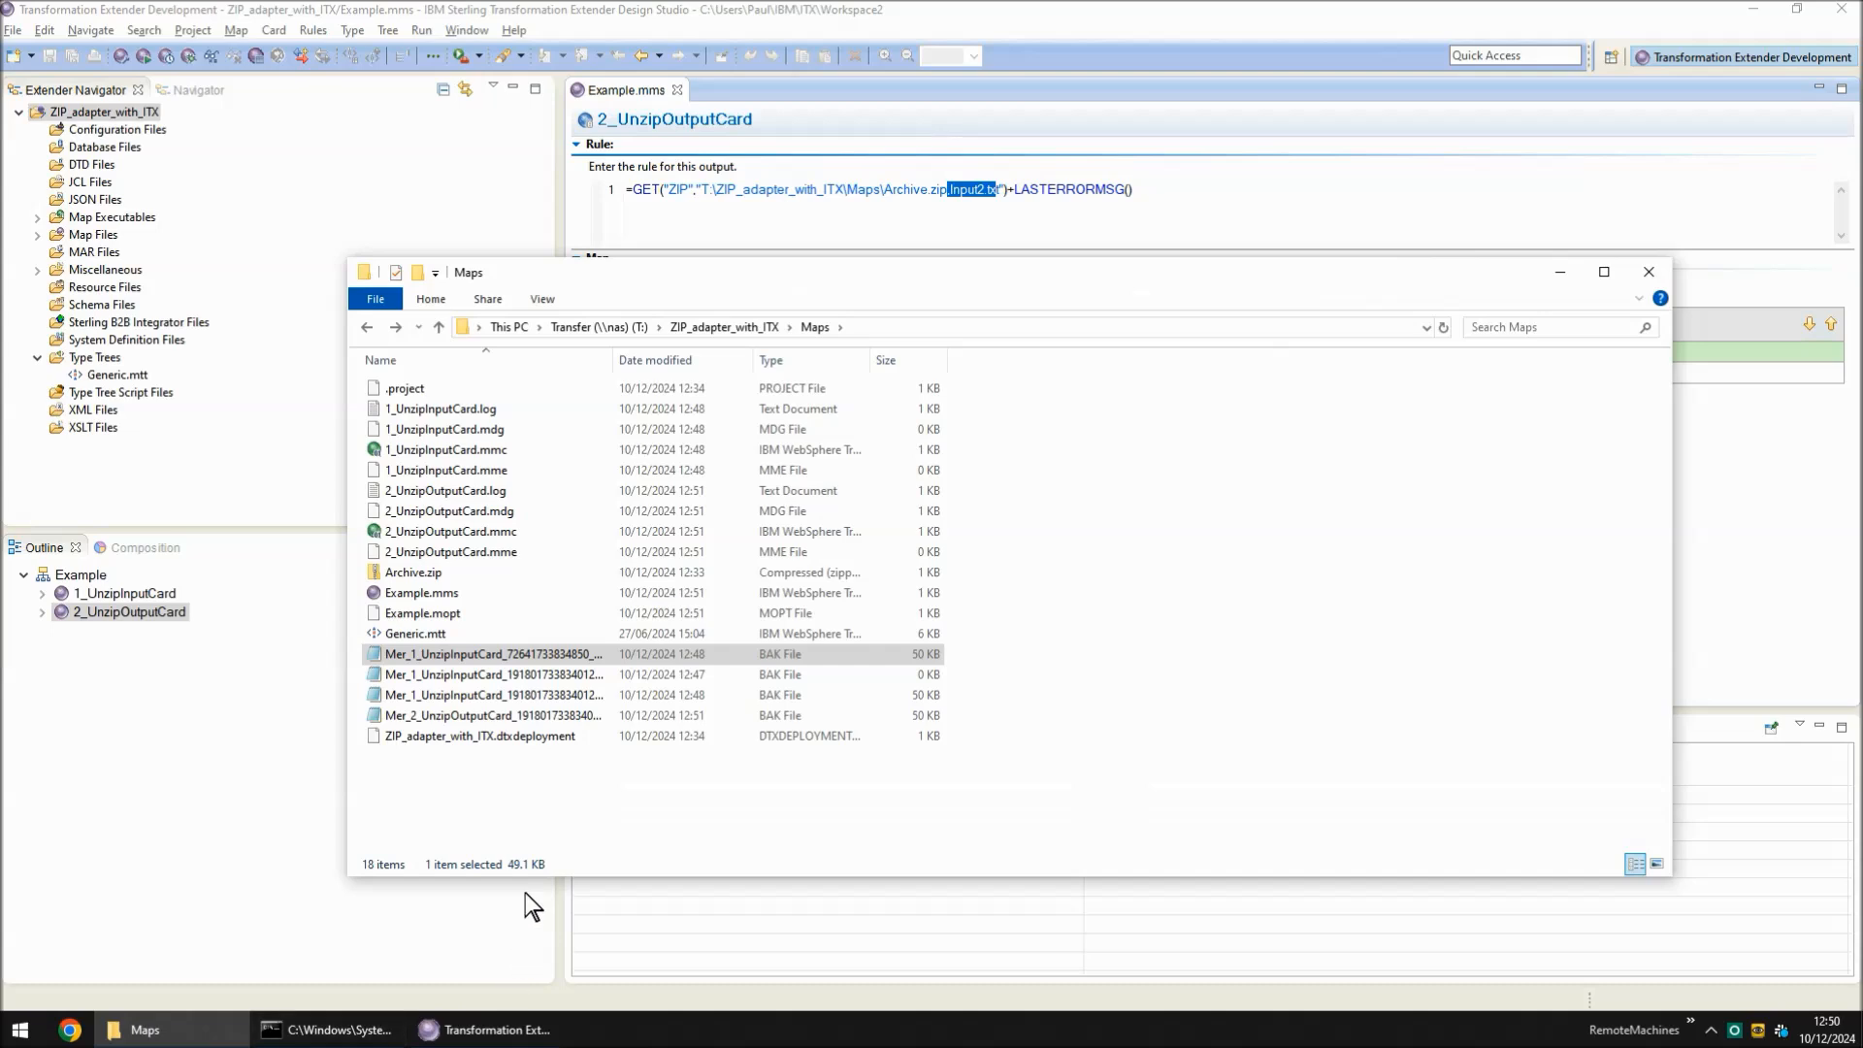
pyautogui.moveTo(614, 360); pyautogui.dragTo(803, 362)
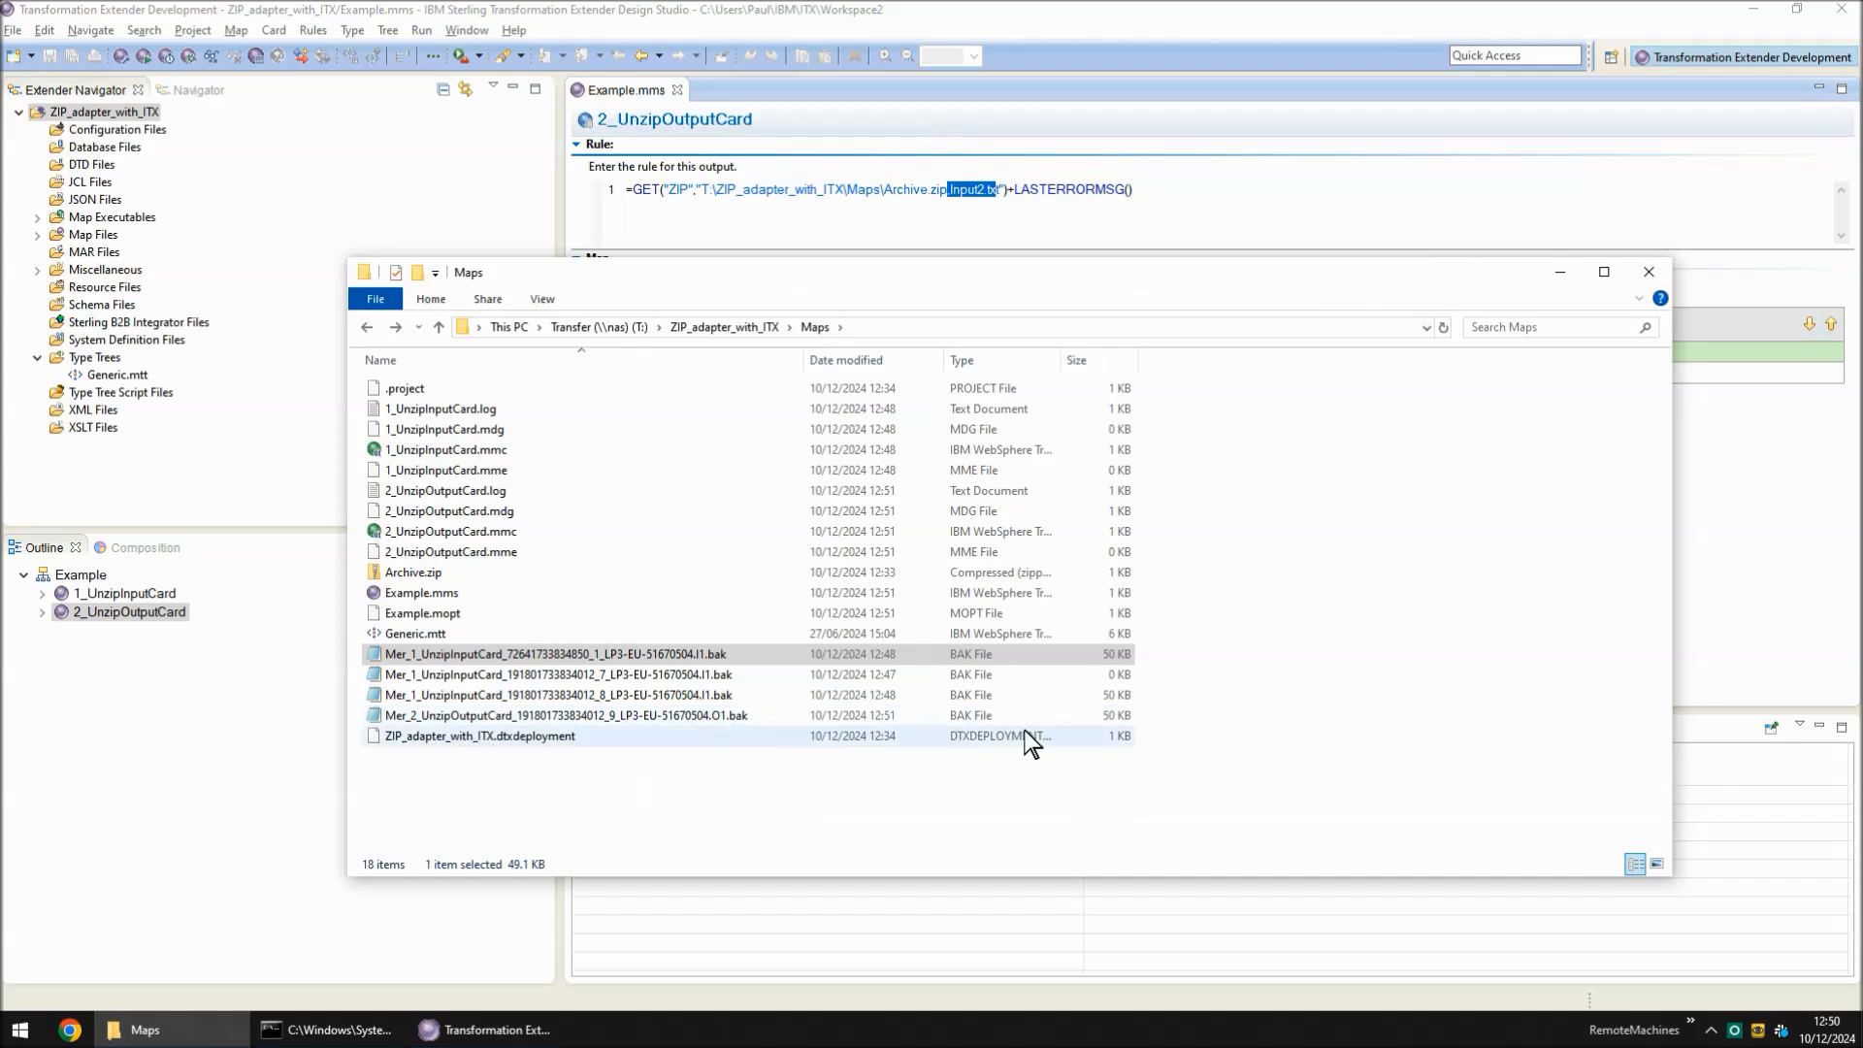
pyautogui.click(1112, 726)
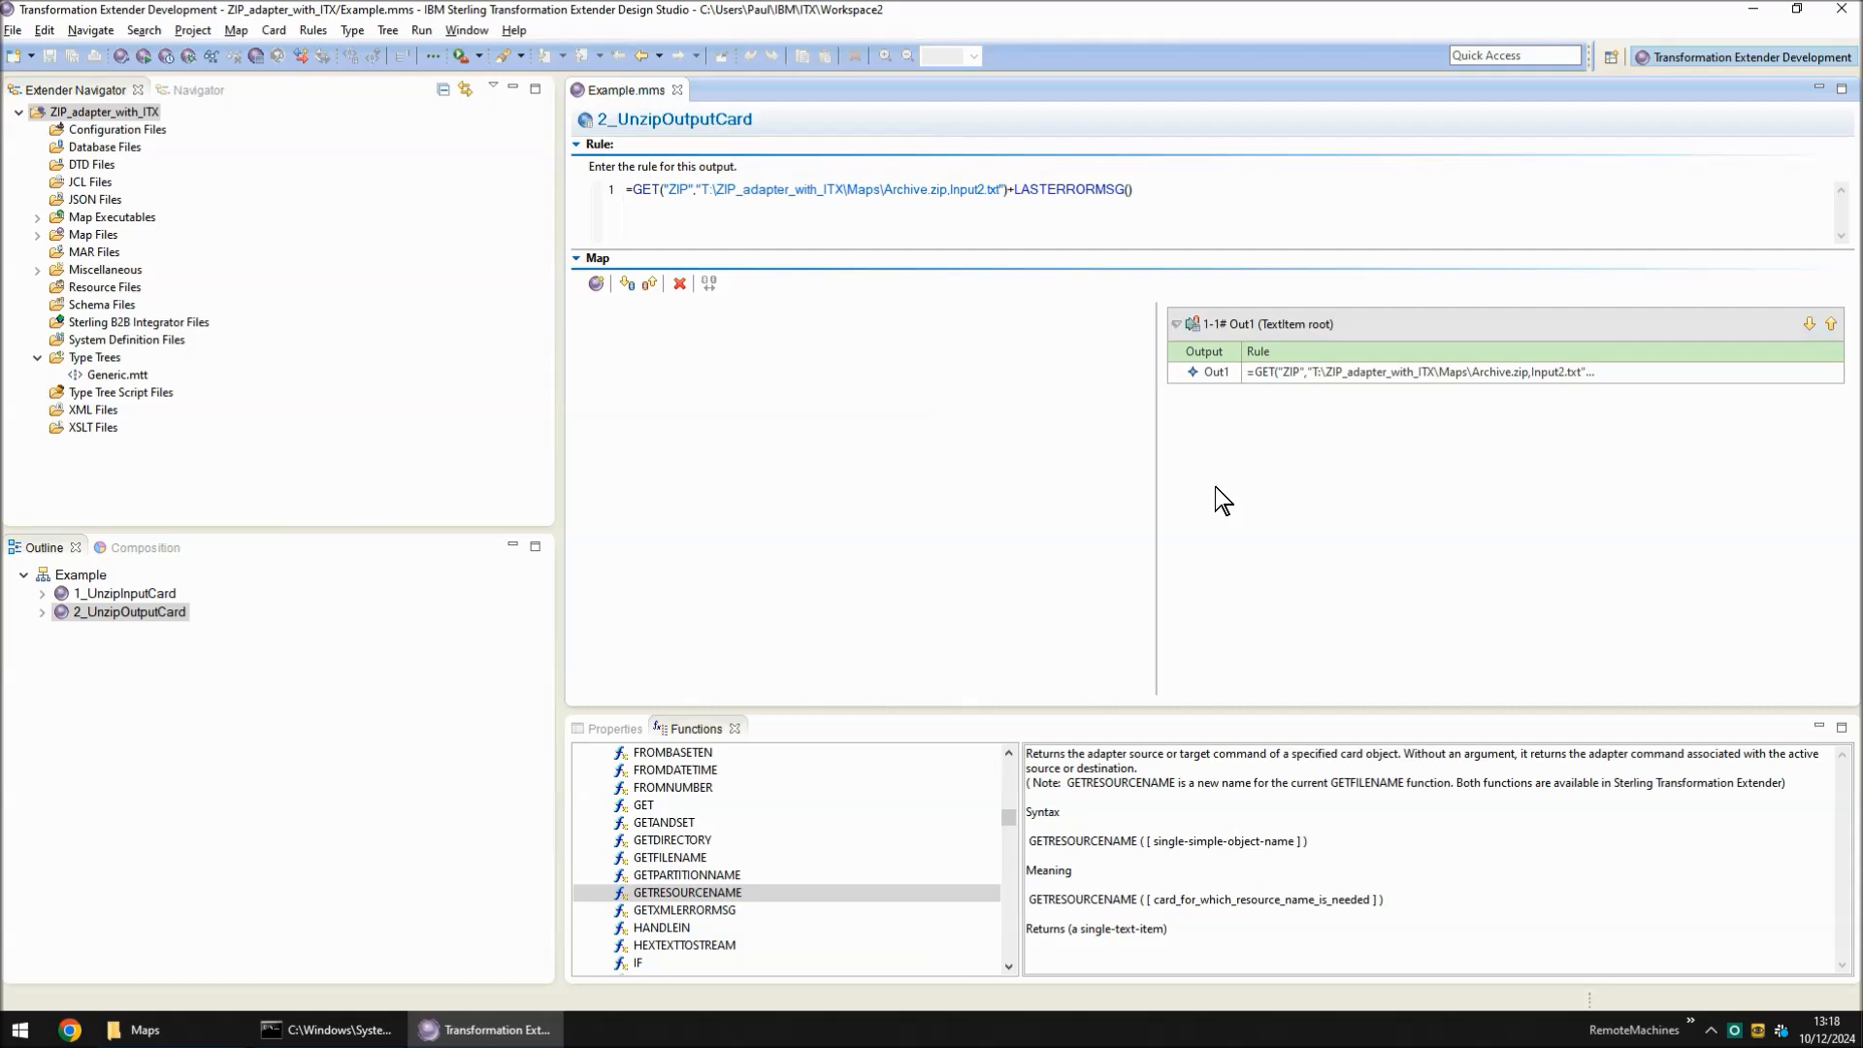
# Replace the hard-coded folder path in Out1's rule with GETDIRECTORY()+ before "Archive.zip,Input2.txt"
pyautogui.click(700, 198)
pyautogui.hotkey('shift', 'Right')
pyautogui.hotkey('shift', 'Right')
pyautogui.hotkey('shift', 'Right')
pyautogui.hotkey('shift', 'Right')
pyautogui.hotkey('shift', 'Right')
pyautogui.hotkey('shift', 'Right')
pyautogui.hotkey('shift', 'Right')
pyautogui.hotkey('shift', 'Right')
pyautogui.hotkey('shift', 'Right')
pyautogui.hotkey('shift', 'Right')
pyautogui.hotkey('shift', 'Right')
pyautogui.hotkey('shift', 'Right')
pyautogui.hotkey('shift', 'Right')
pyautogui.hotkey('shift', 'Right')
pyautogui.hotkey('shift', 'Right')
pyautogui.hotkey('shift', 'Right')
pyautogui.hotkey('shift', 'Right')
pyautogui.hotkey('shift', 'Right')
pyautogui.hotkey('shift', 'Right')
pyautogui.hotkey('shift', 'Right')
pyautogui.hotkey('shift', 'Right')
pyautogui.hotkey('shift', 'Right')
pyautogui.hotkey('shift', 'Right')
pyautogui.hotkey('shift', 'Right')
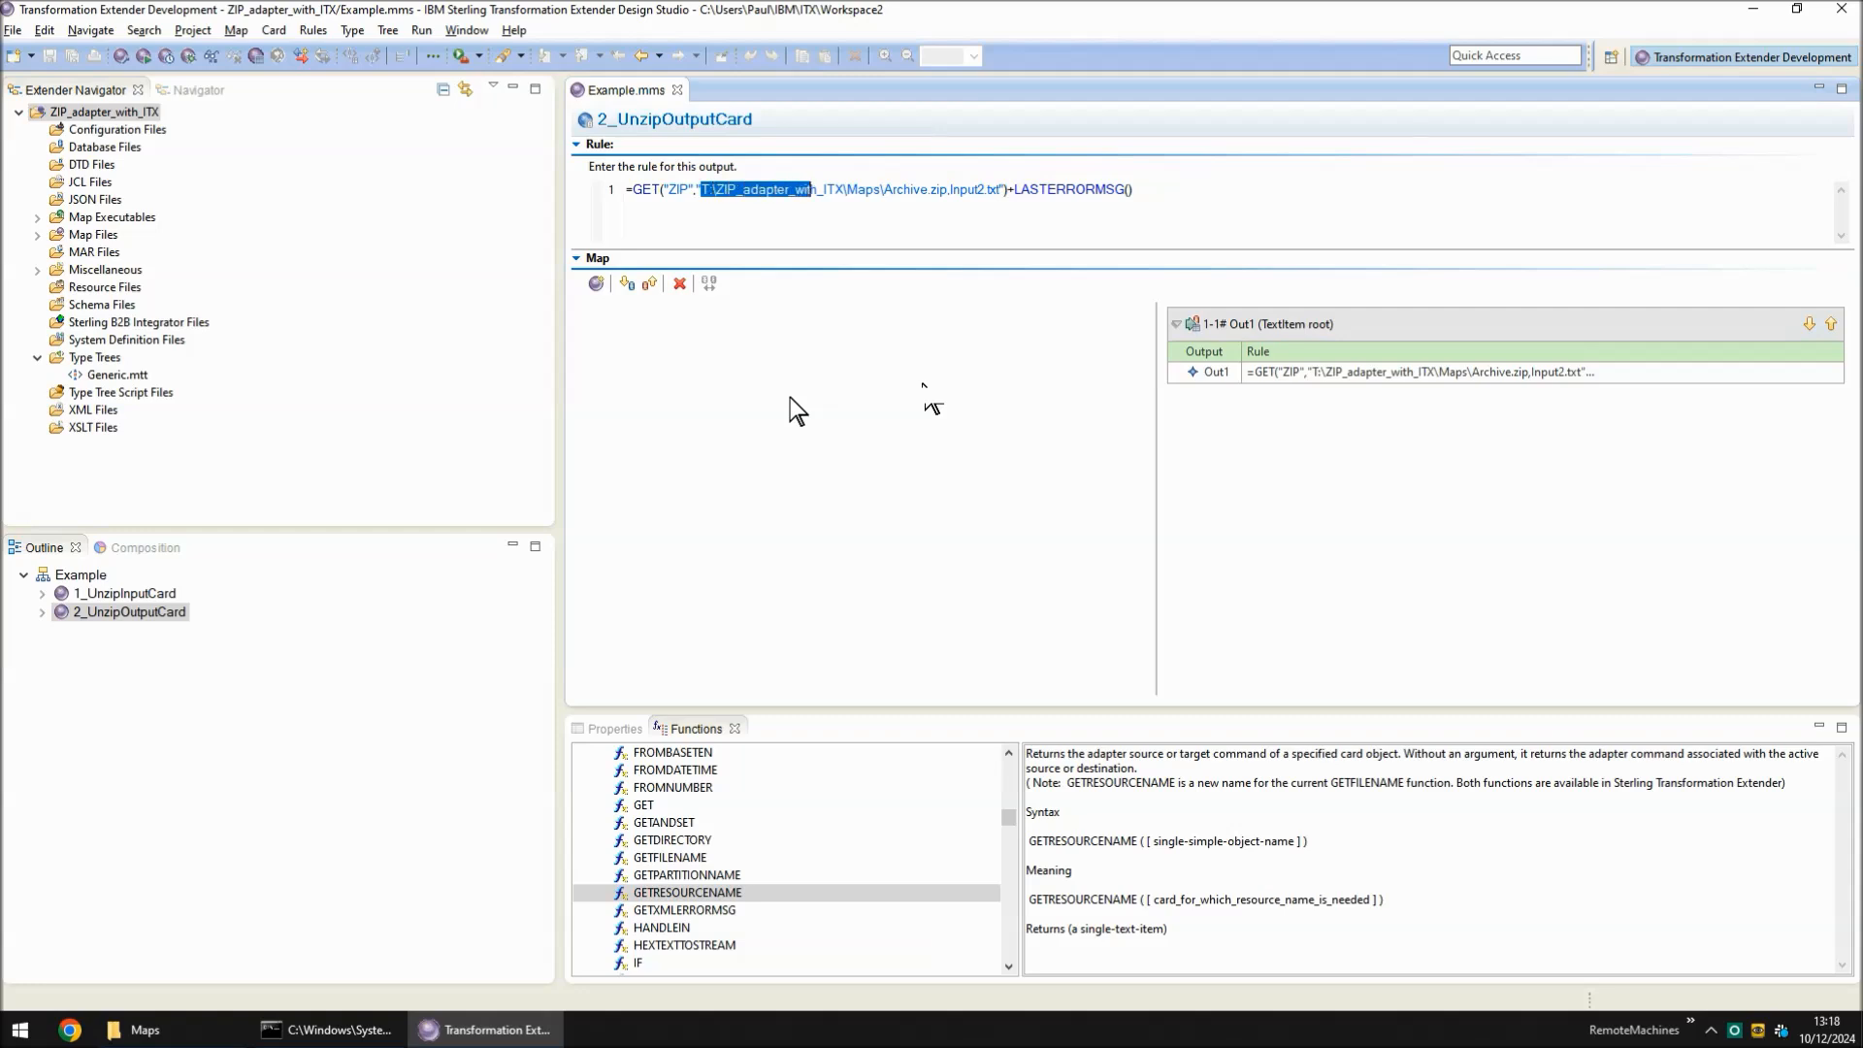
pyautogui.press('Delete')
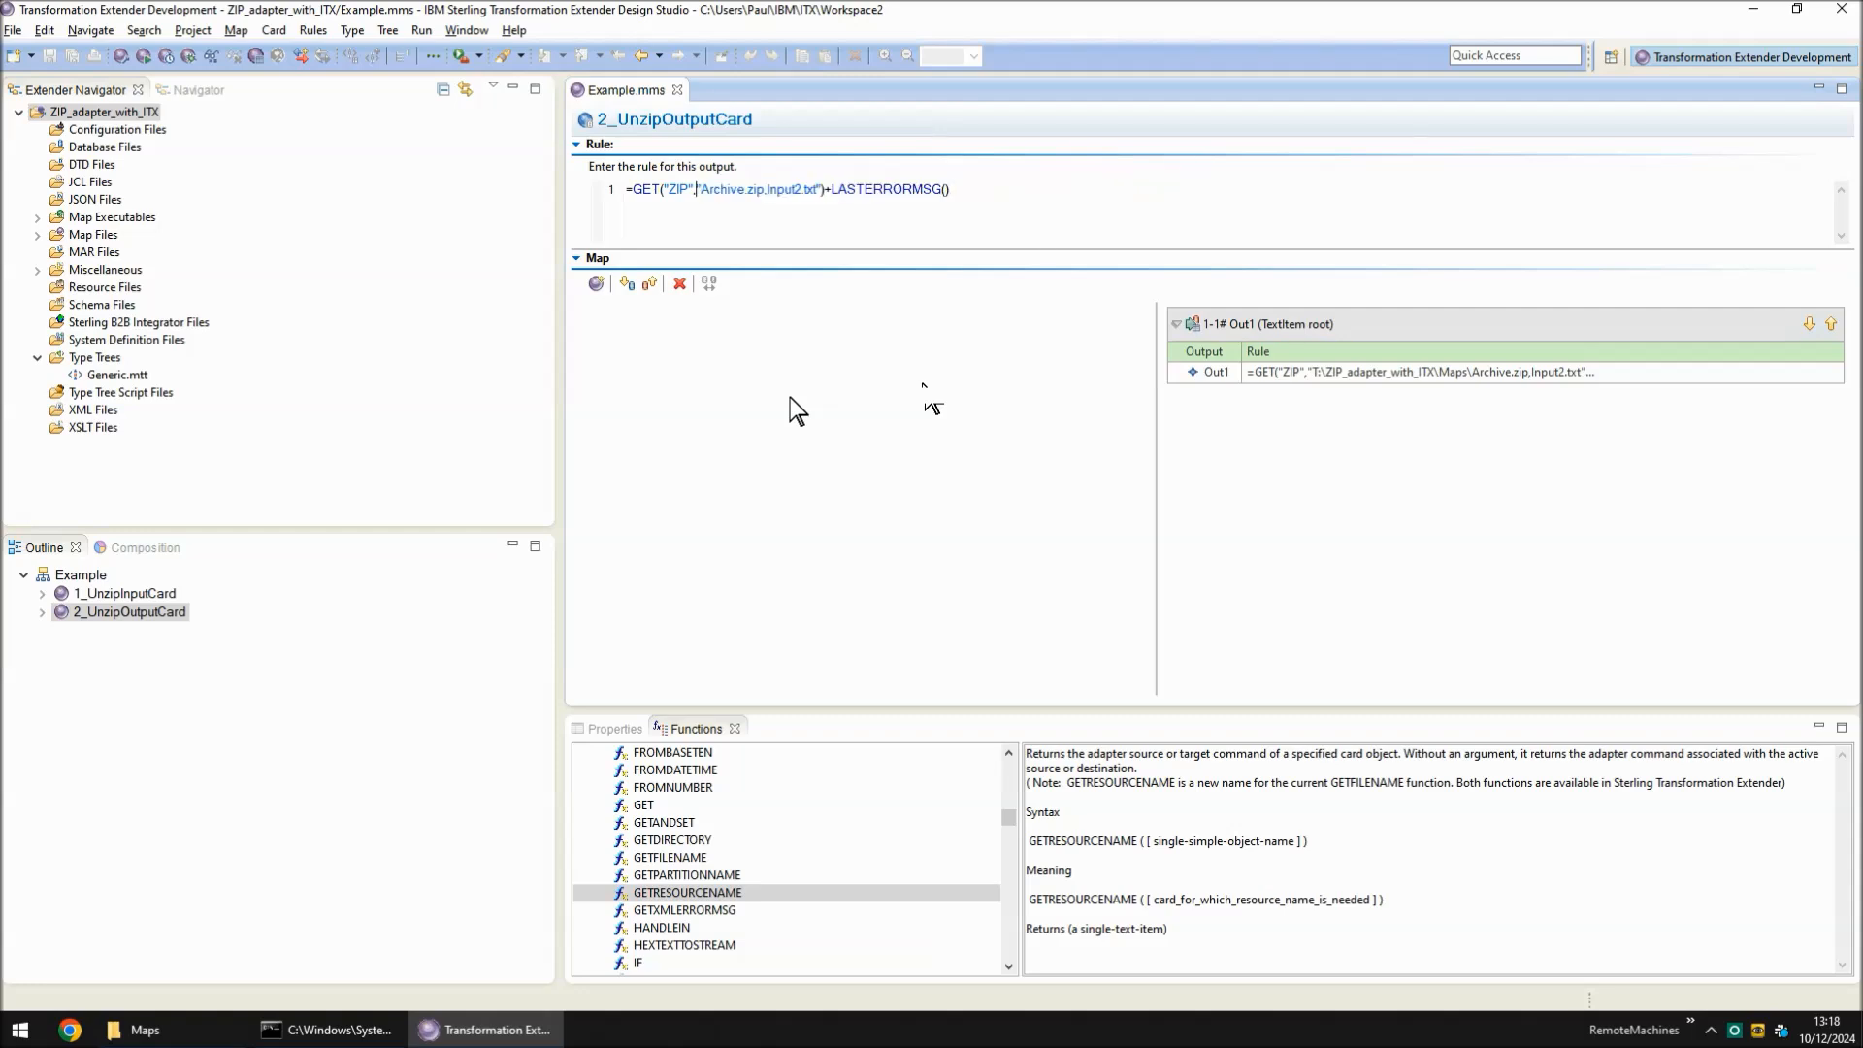
pyautogui.write('GETDIRECTORY()+')
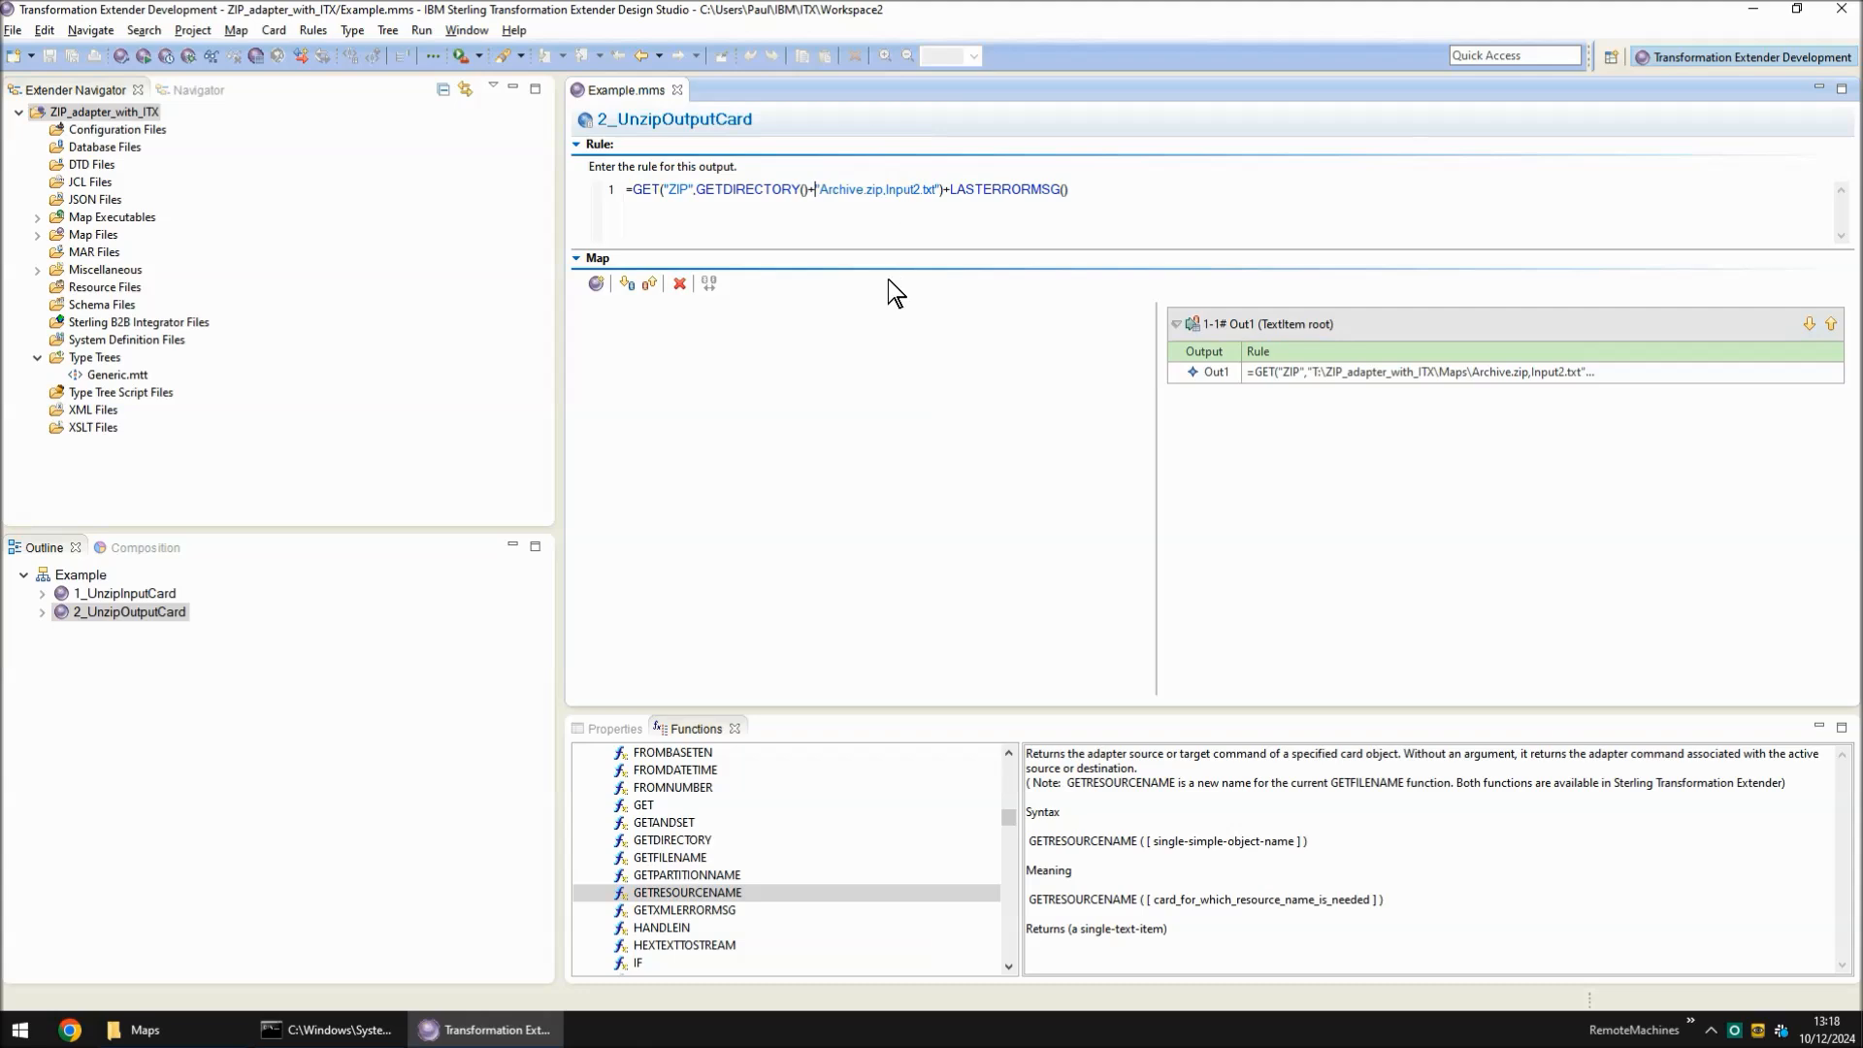
# Apply the rule, build and run 2_UnzipOutputCard, and check the Maps folder for the newest output backup file
pyautogui.press('Return')
pyautogui.hotkey('ctrl', 'b')
pyautogui.hotkey('ctrl', 'r')
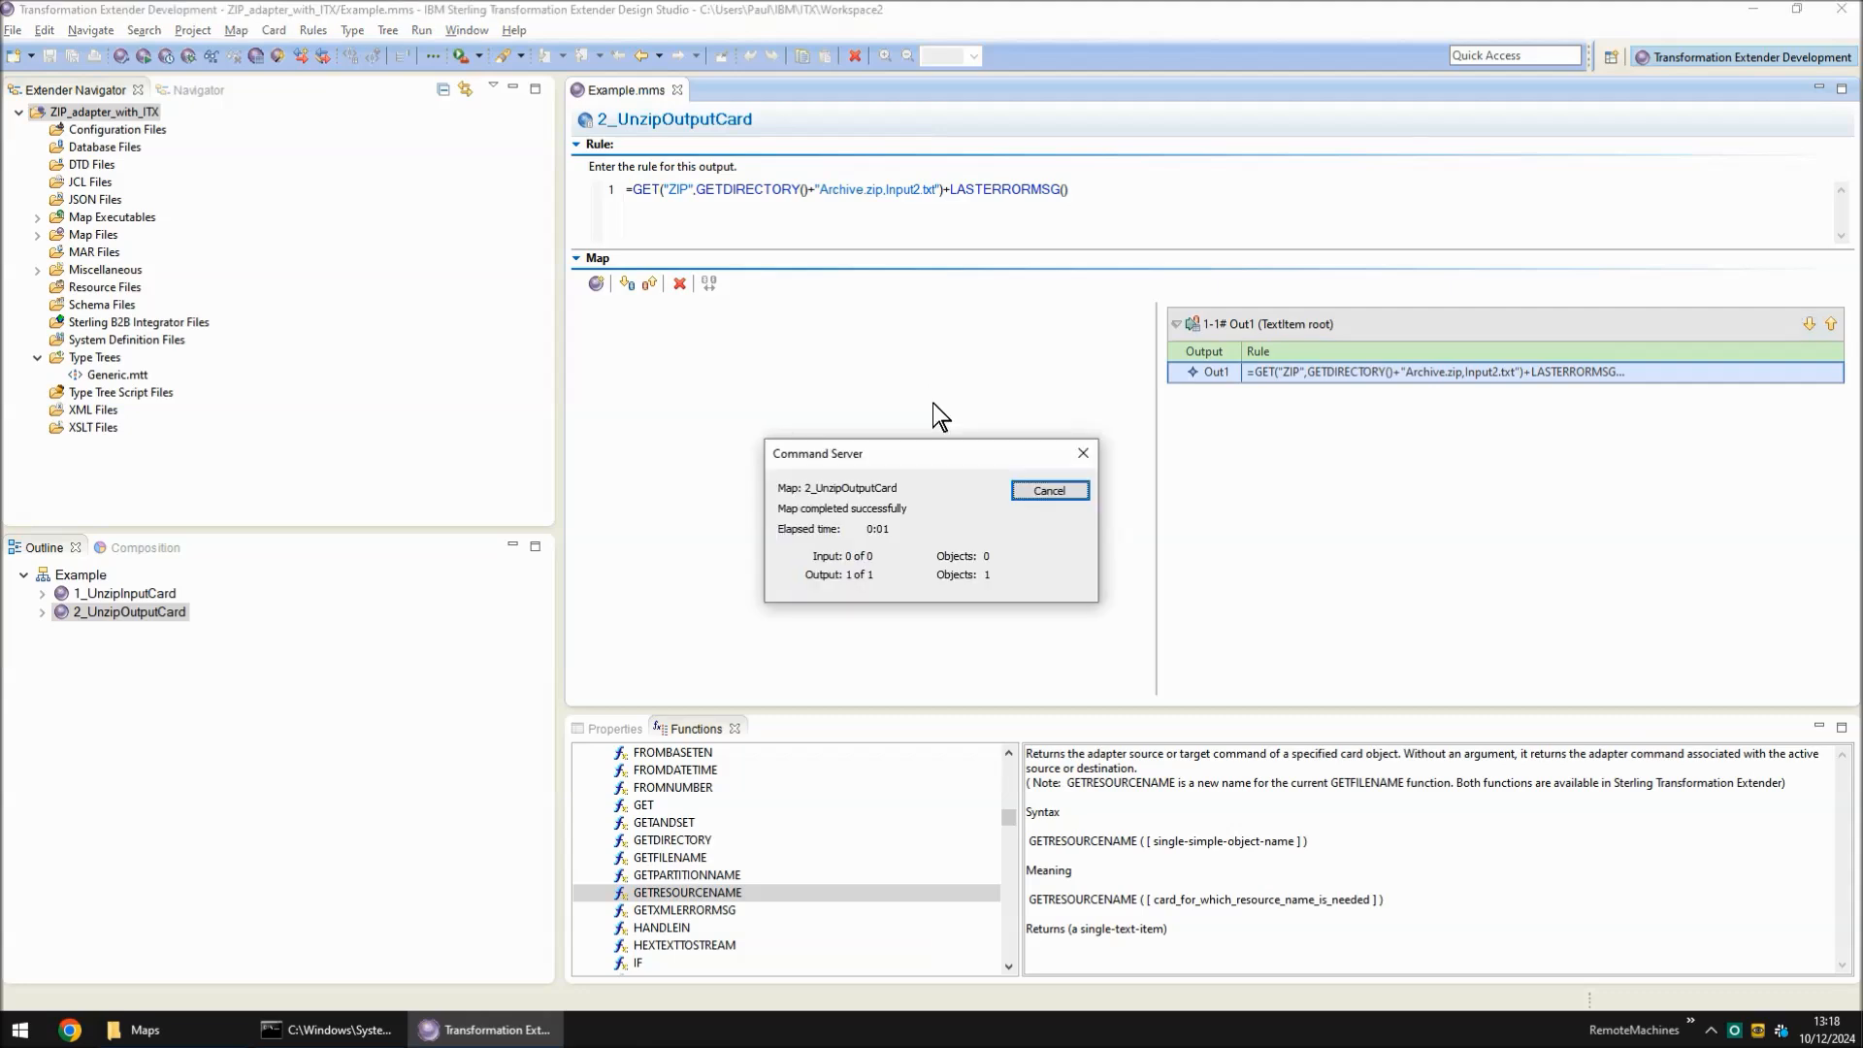
pyautogui.click(235, 1019)
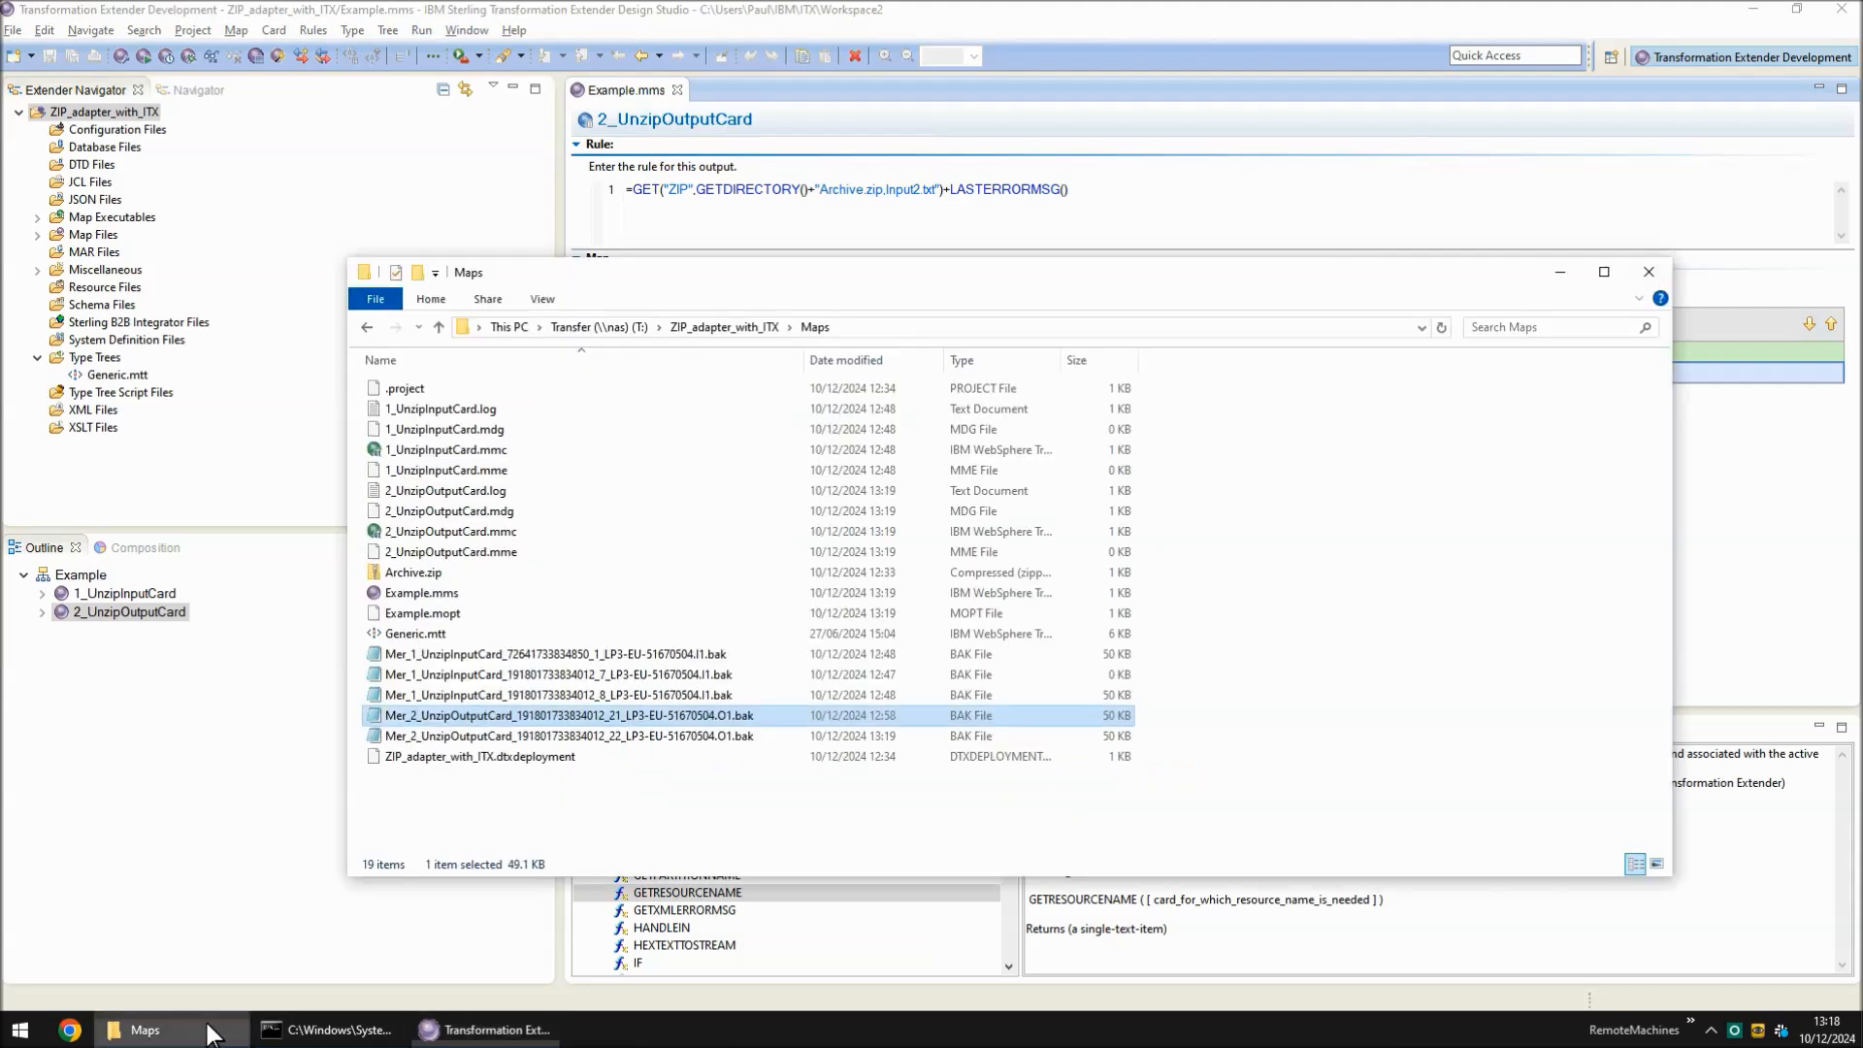
pyautogui.click(740, 737)
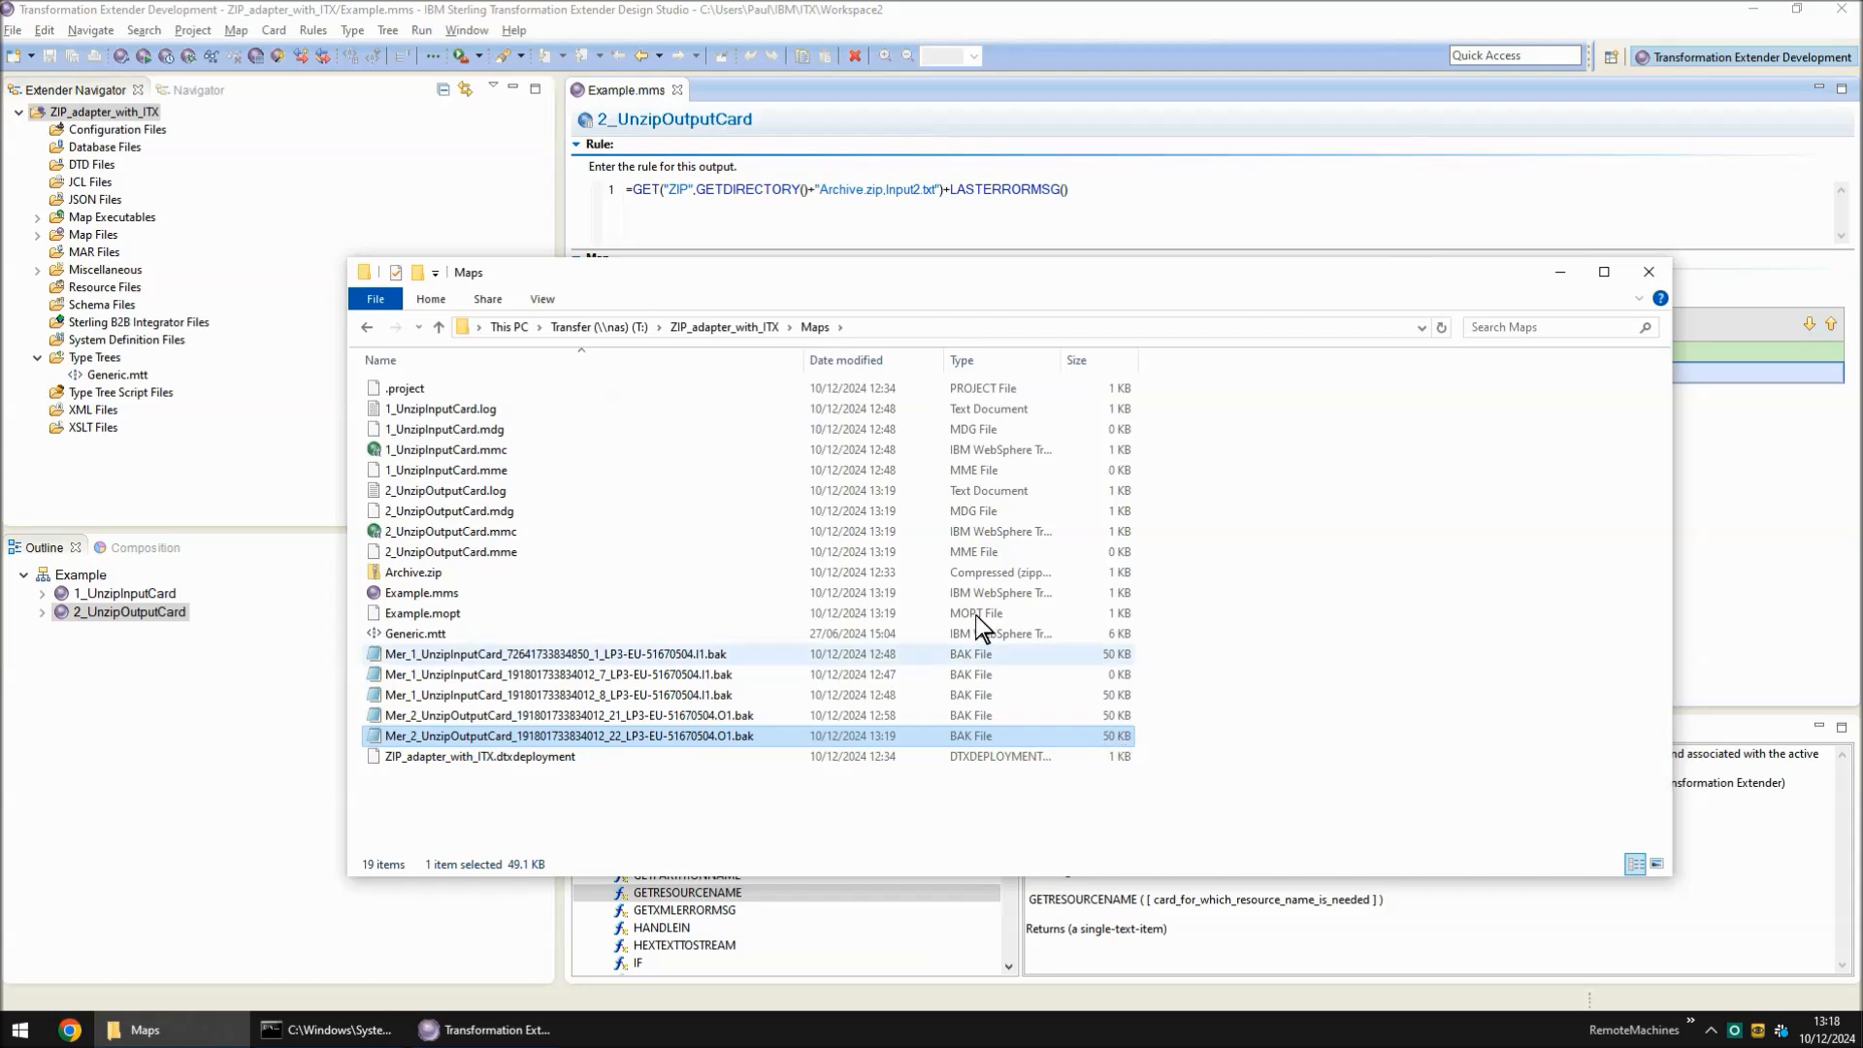
pyautogui.click(1563, 274)
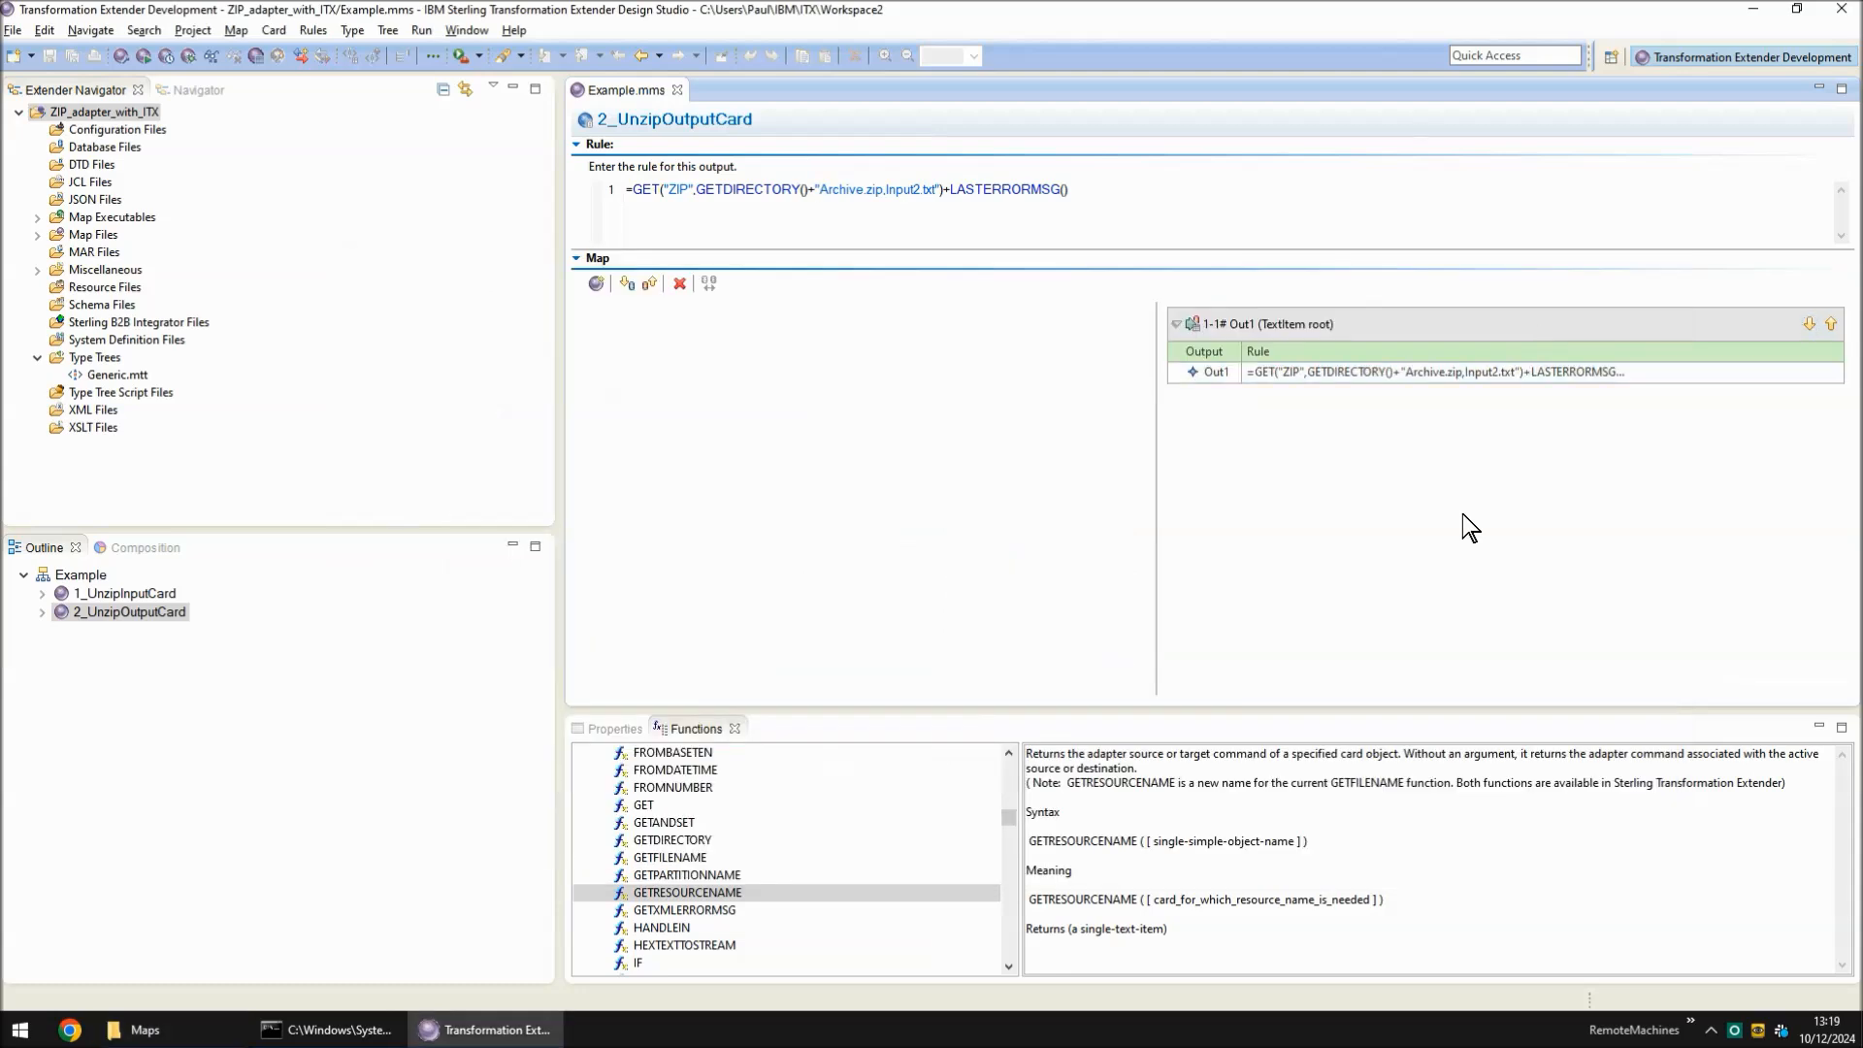